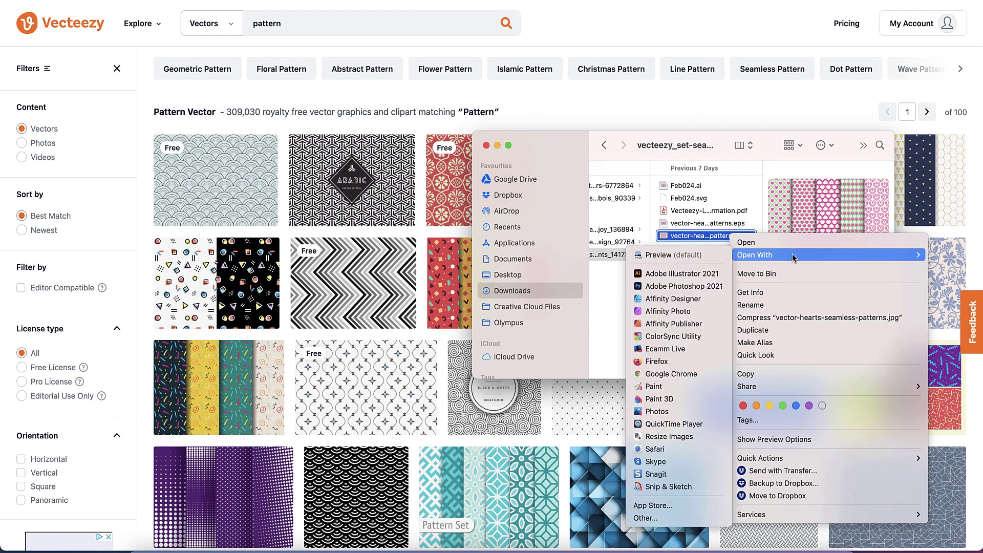
# Open vector-hearts-seamless-patterns.jpg in Preview, inspect its image DPI in the file information, and close the image
pyautogui.click(681, 255)
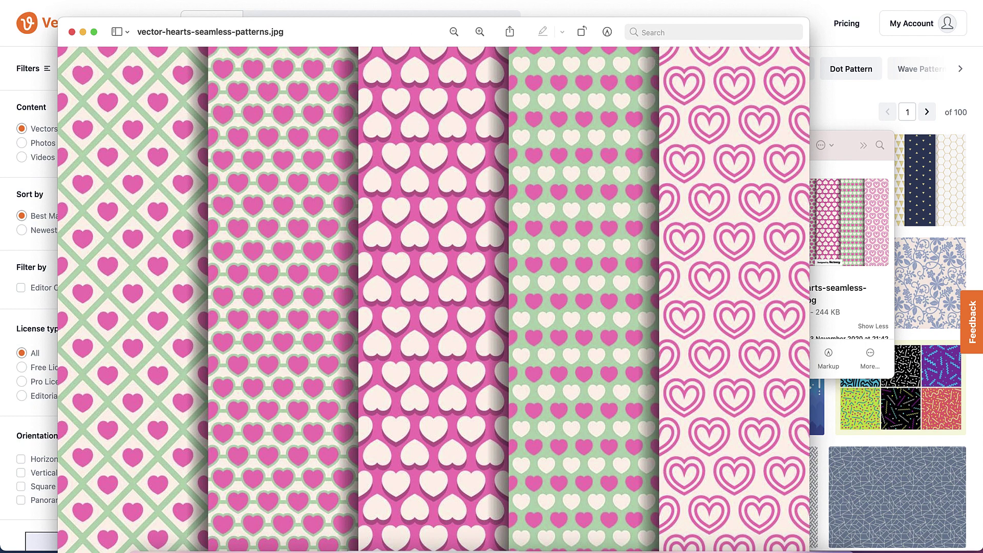
pyautogui.press('Left')
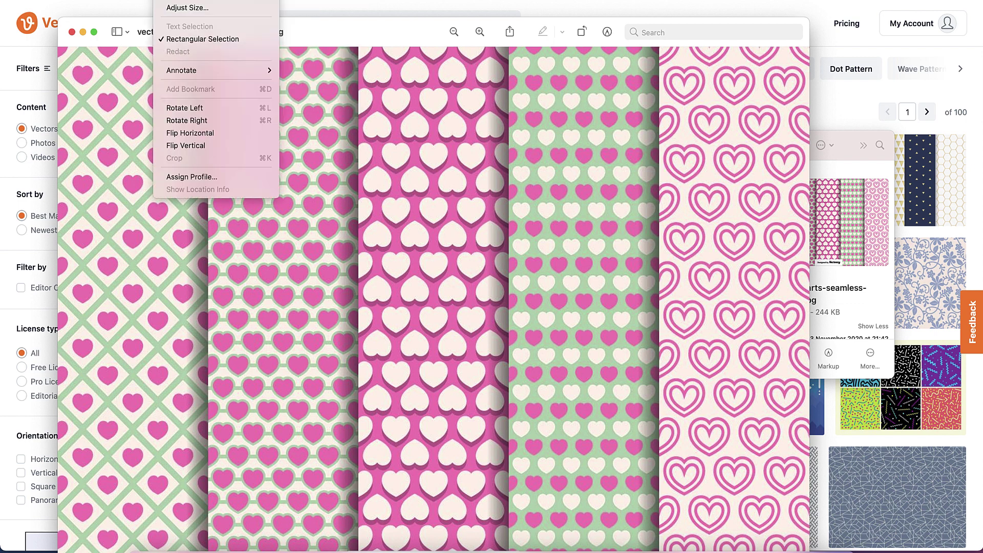
pyautogui.press('super+i')
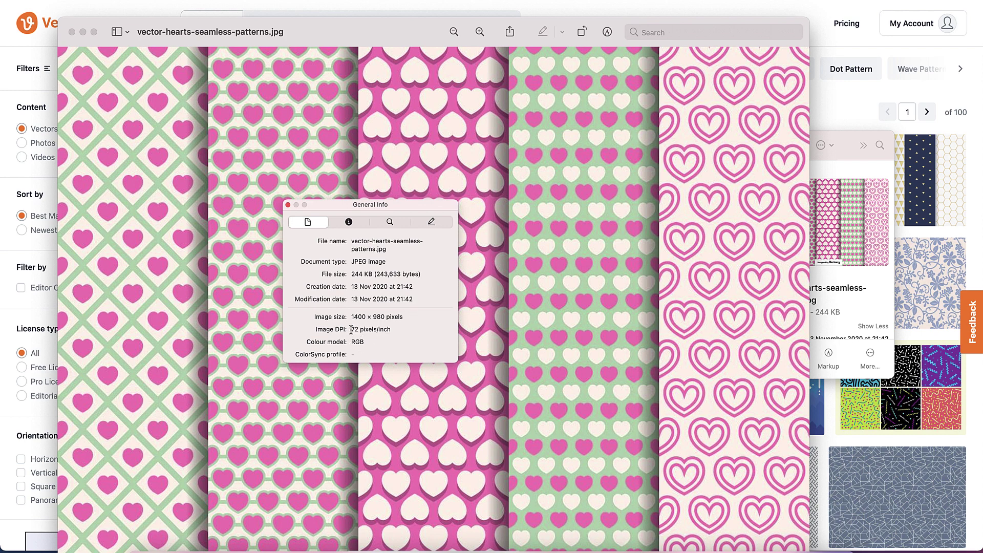
pyautogui.moveTo(350, 329); pyautogui.dragTo(422, 328)
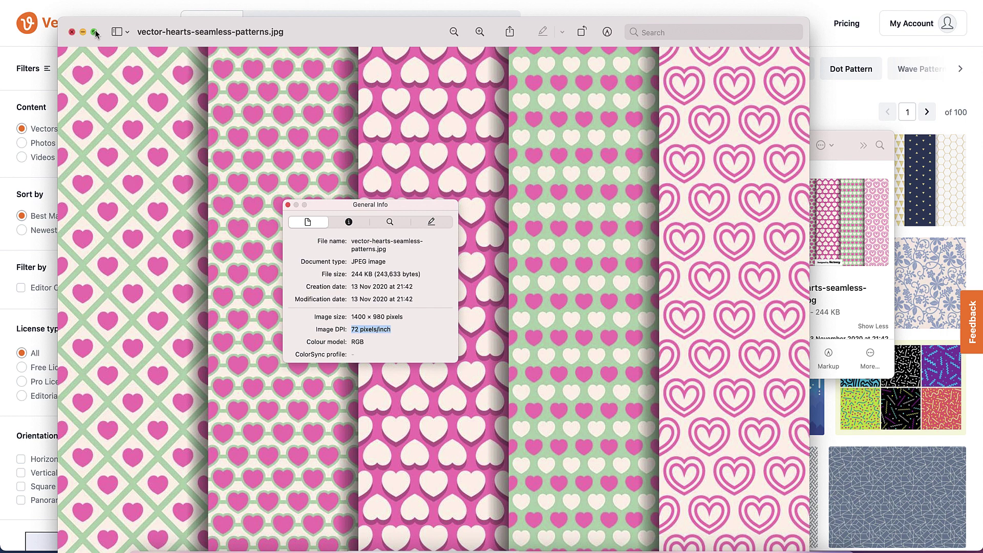
pyautogui.click(72, 32)
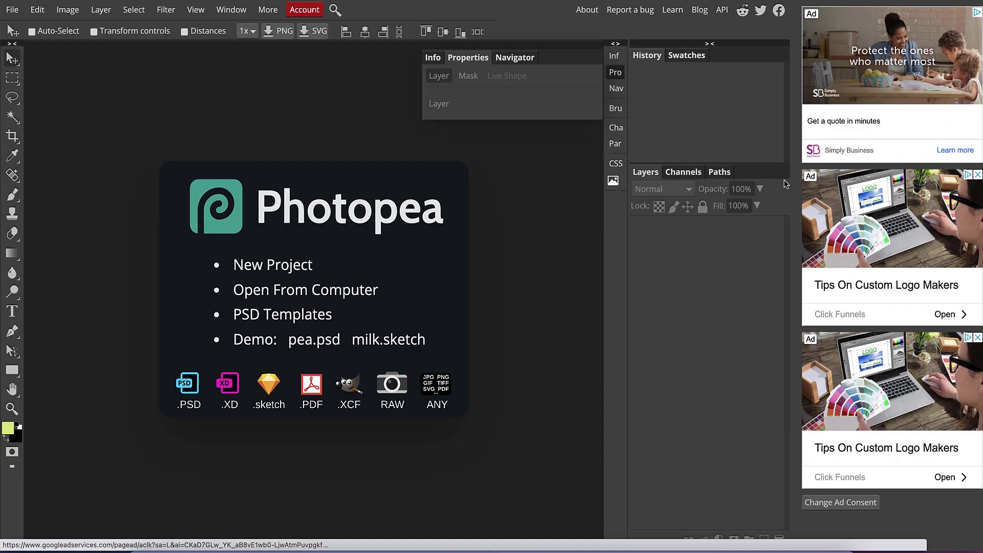
# In Photopea, review the free and premium account types and close the account information
pyautogui.click(313, 11)
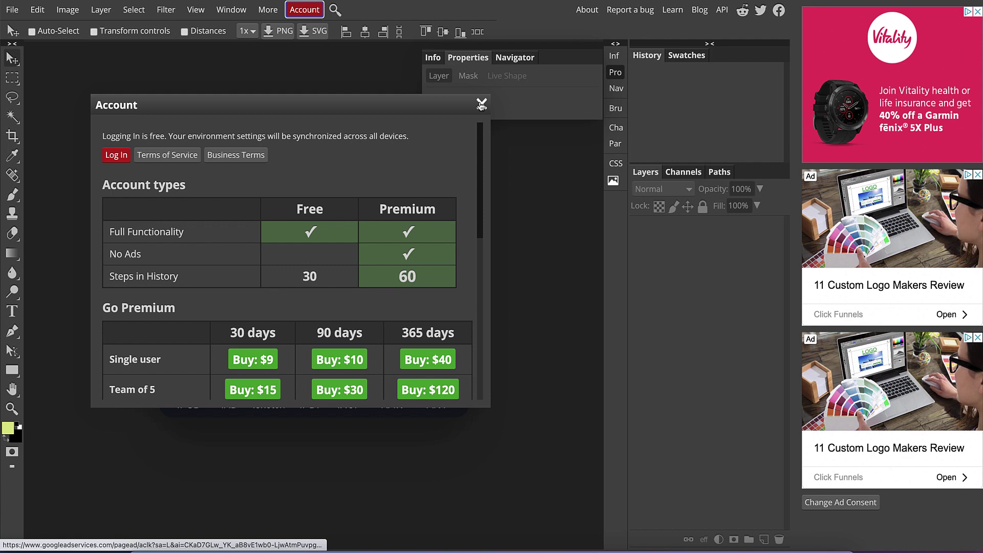
pyautogui.click(482, 104)
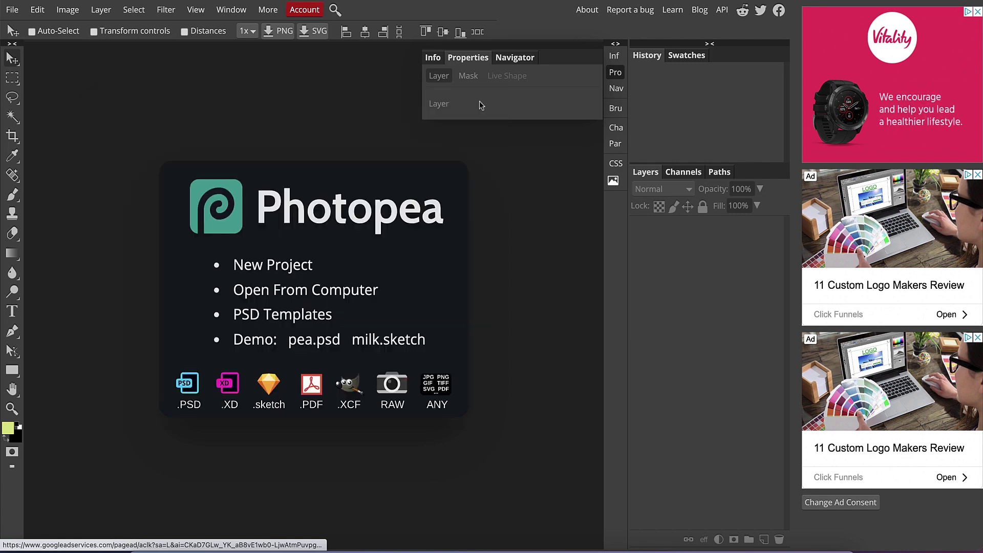
# Open the vector file Feb024.svg from the downloaded seamless hearts pattern folder
pyautogui.hotkey('ctrl', '-')
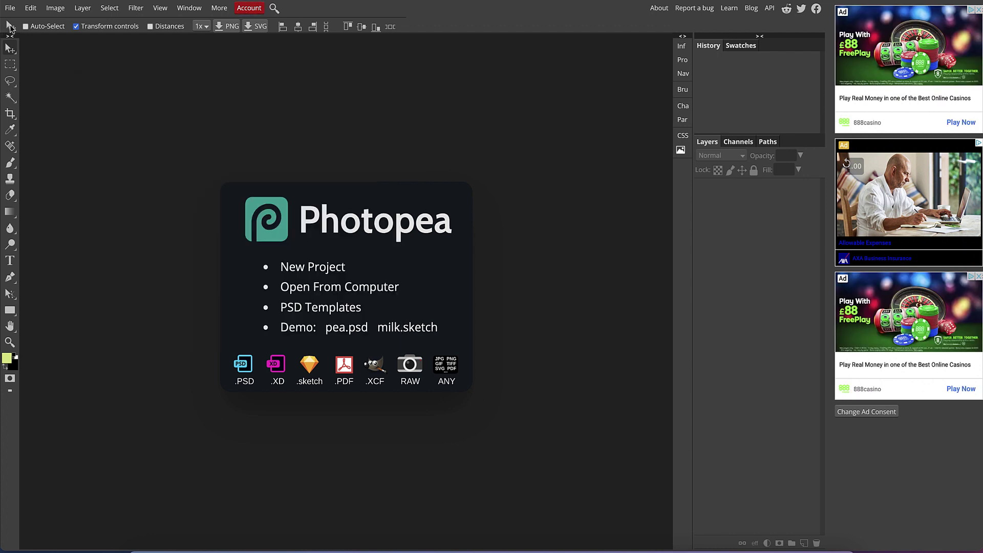
pyautogui.click(10, 8)
pyautogui.click(34, 40)
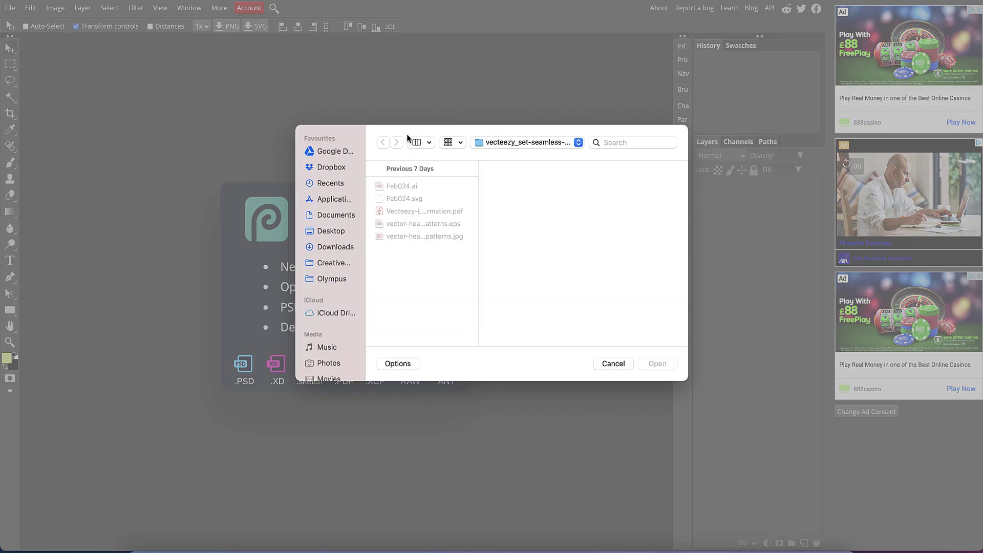
pyautogui.click(415, 200)
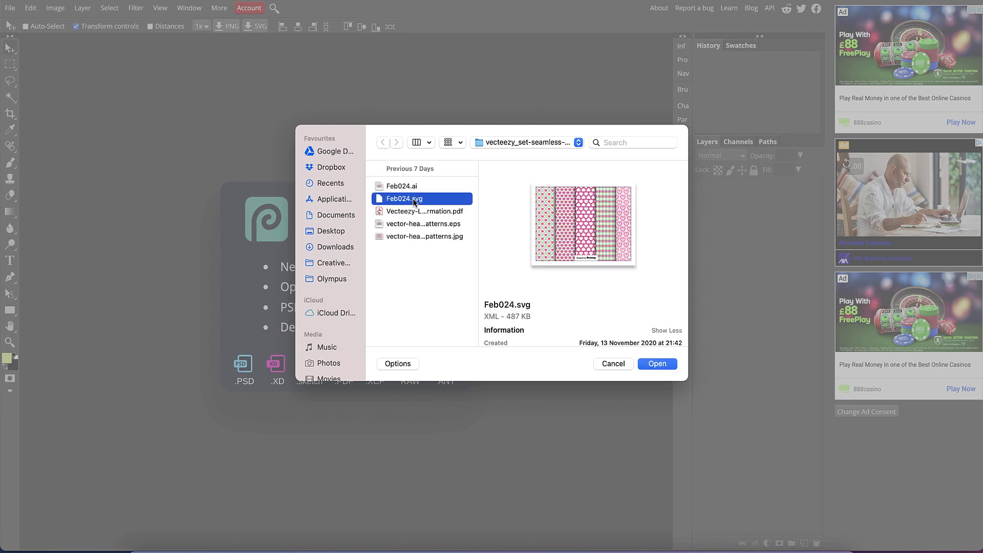
pyautogui.click(650, 362)
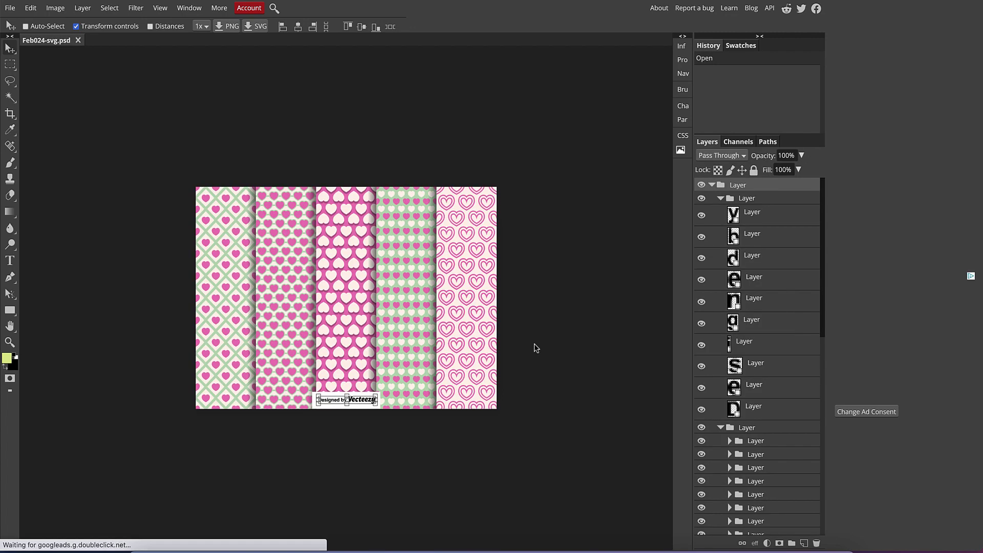
# Hide the "Designed by Vecteezy" text group and the white label shape behind it, collapsing the text group
pyautogui.scroll(-1, 744, 218)
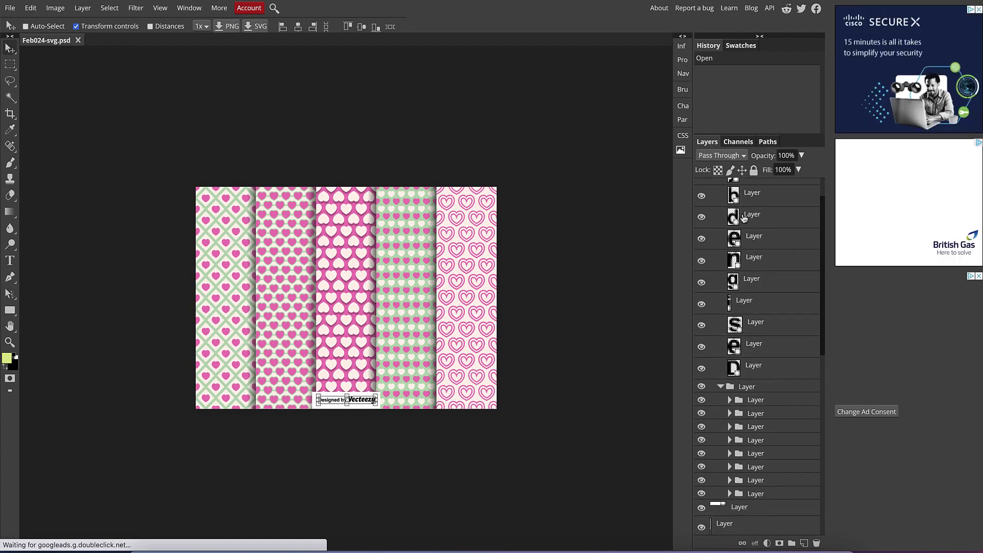
pyautogui.scroll(1, 744, 218)
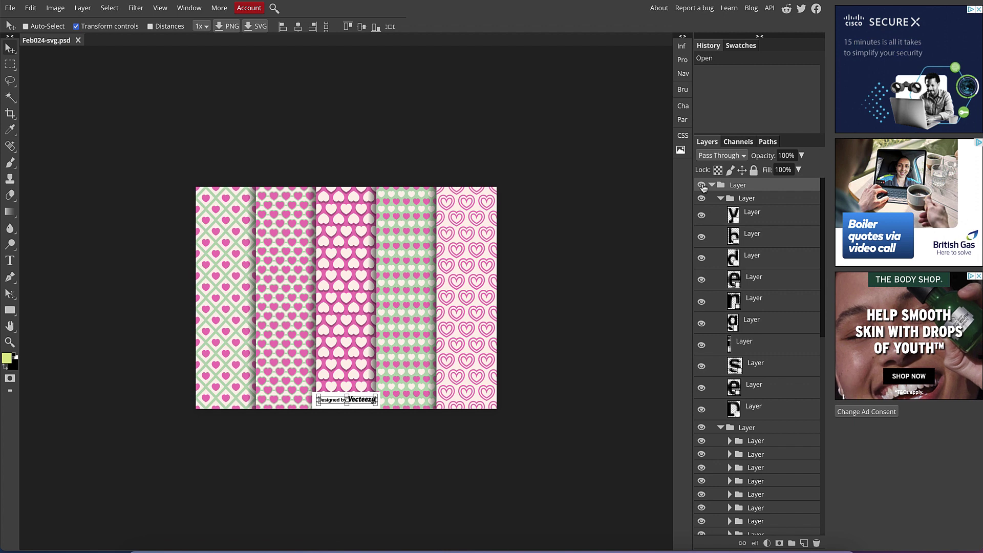
pyautogui.click(702, 185)
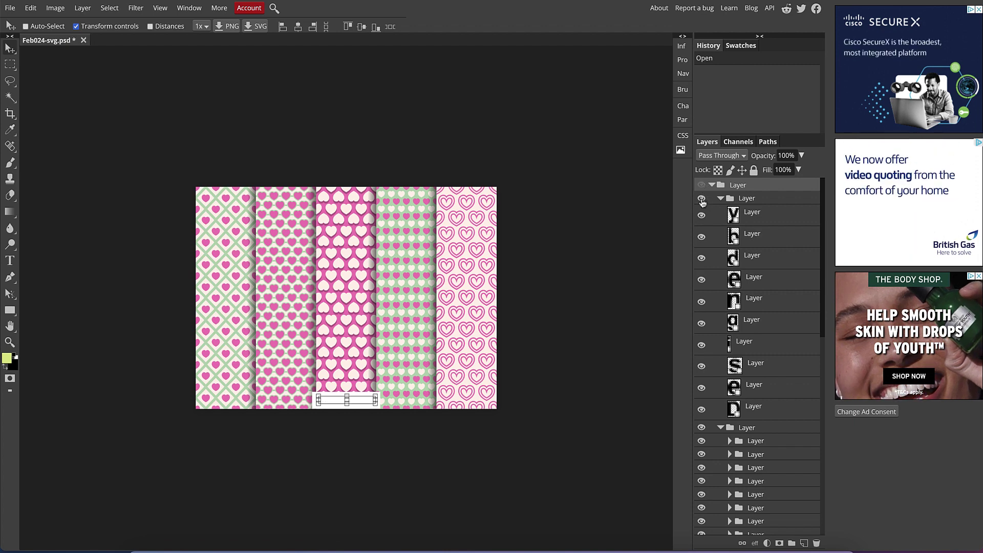
pyautogui.scroll(-1, 707, 204)
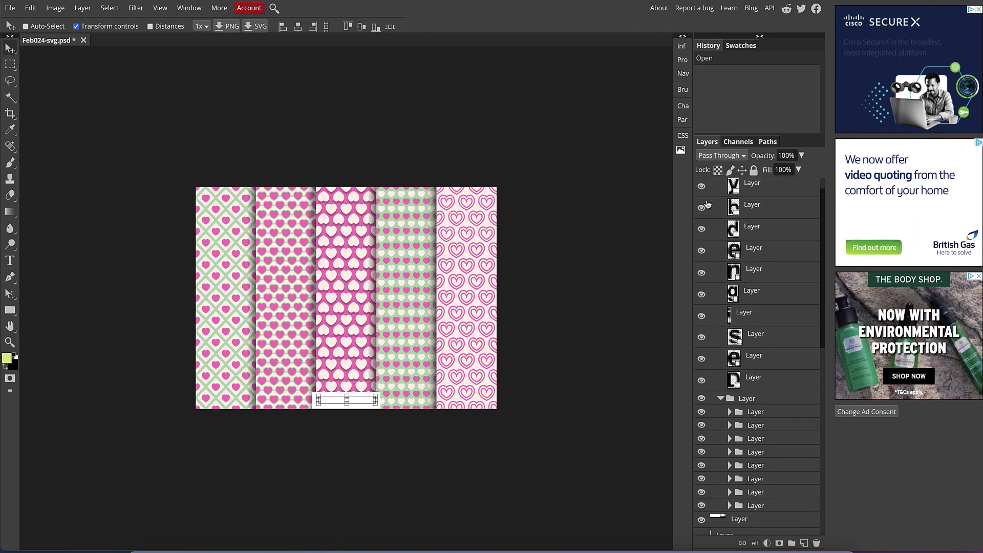
pyautogui.scroll(1, 708, 205)
pyautogui.click(720, 199)
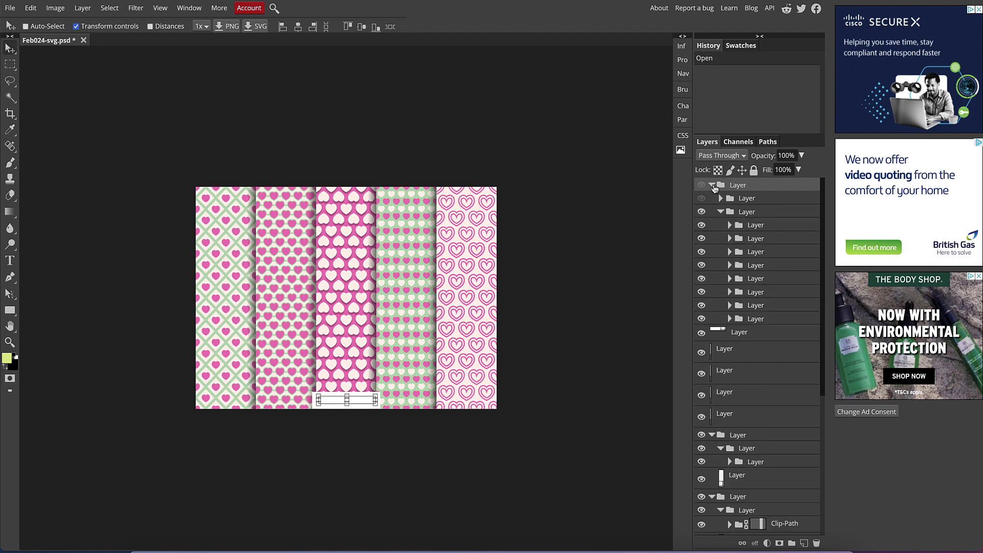
pyautogui.click(712, 185)
pyautogui.click(701, 199)
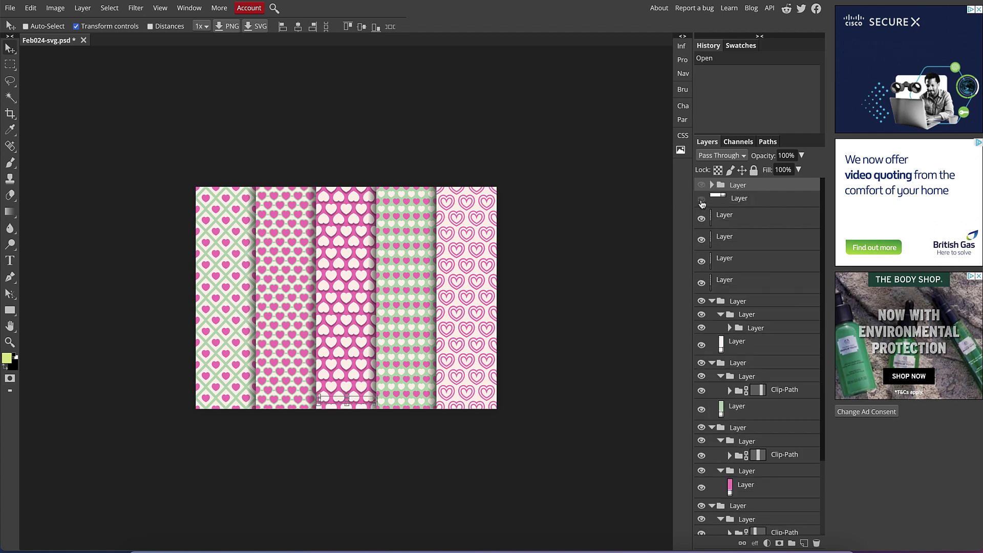
# Hide the four thin shadow layers that separate the pattern strips
pyautogui.click(712, 185)
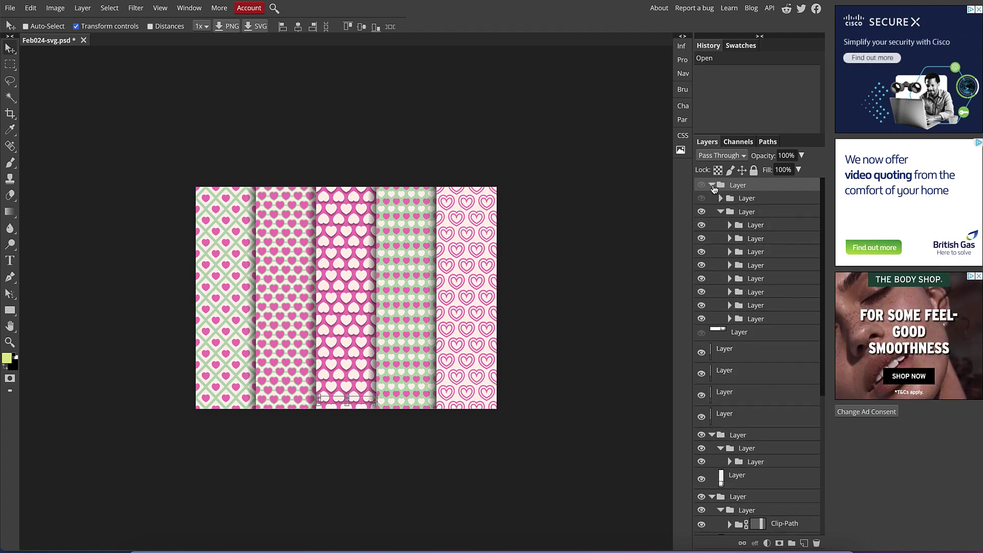
pyautogui.click(713, 185)
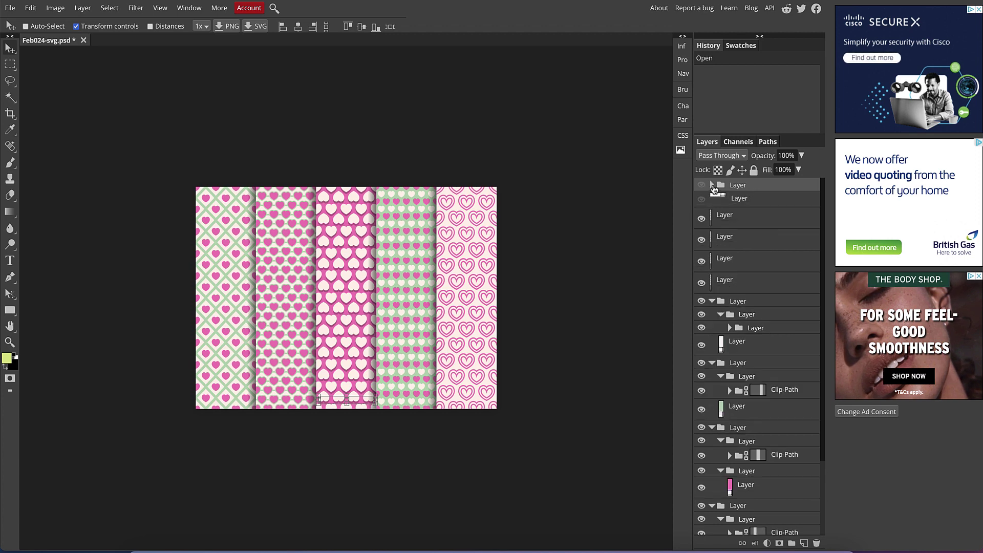
pyautogui.click(701, 219)
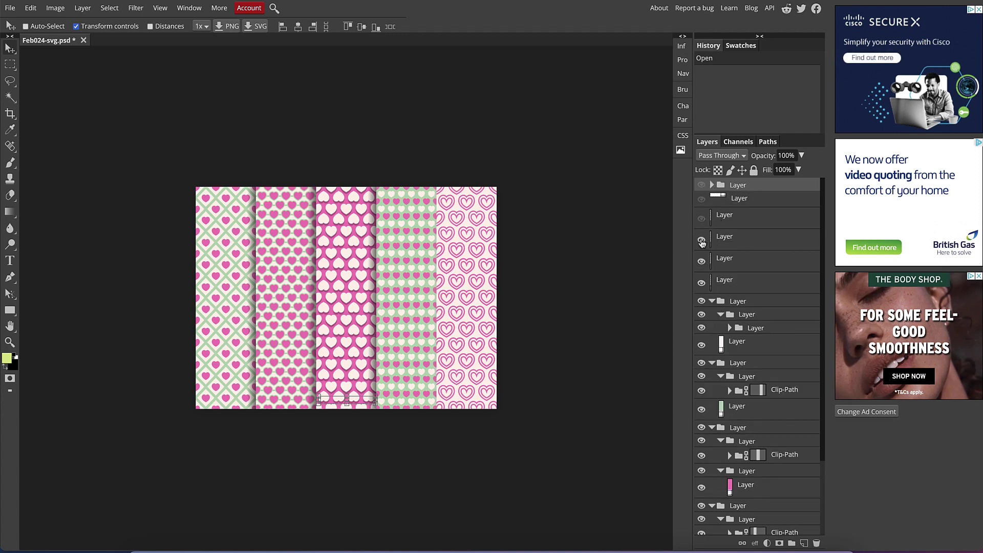
pyautogui.click(701, 241)
pyautogui.click(701, 262)
pyautogui.click(703, 282)
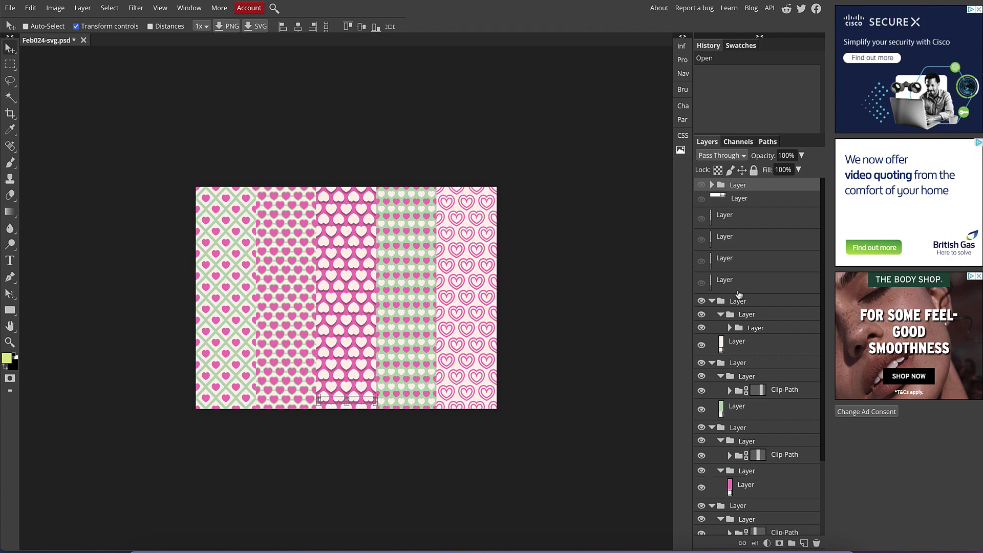
# Collapse the five pattern groups in the layer list
pyautogui.scroll(-3, 732, 302)
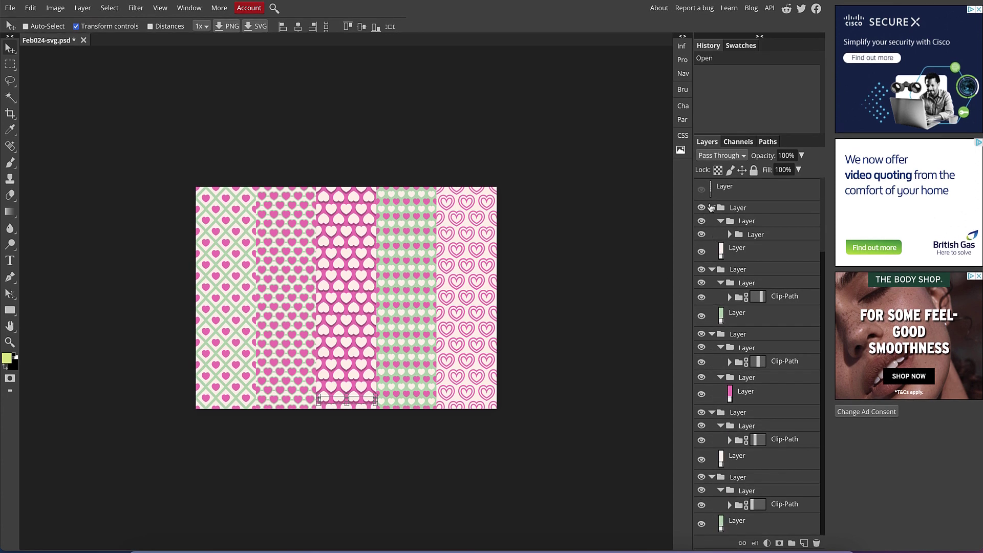
pyautogui.click(712, 207)
pyautogui.click(711, 269)
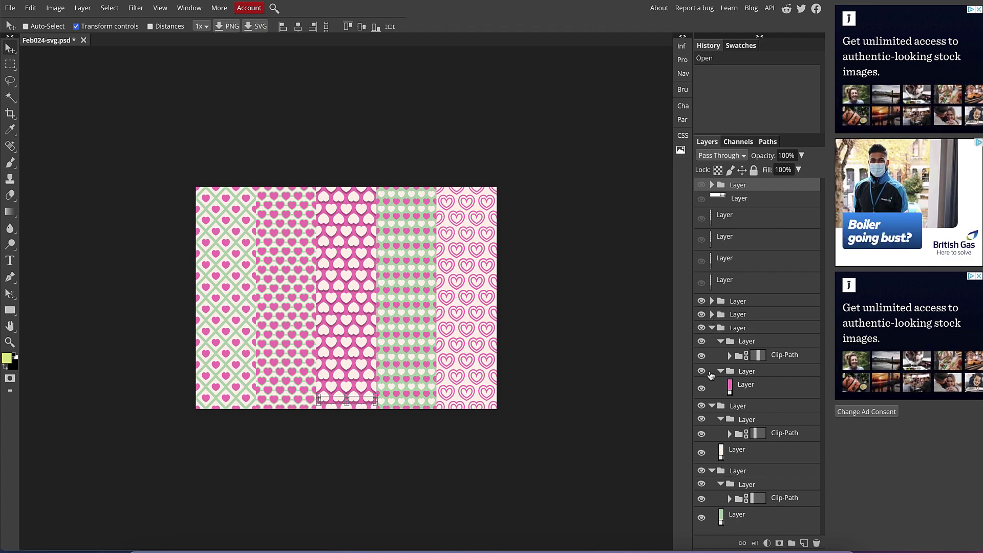
pyautogui.click(712, 328)
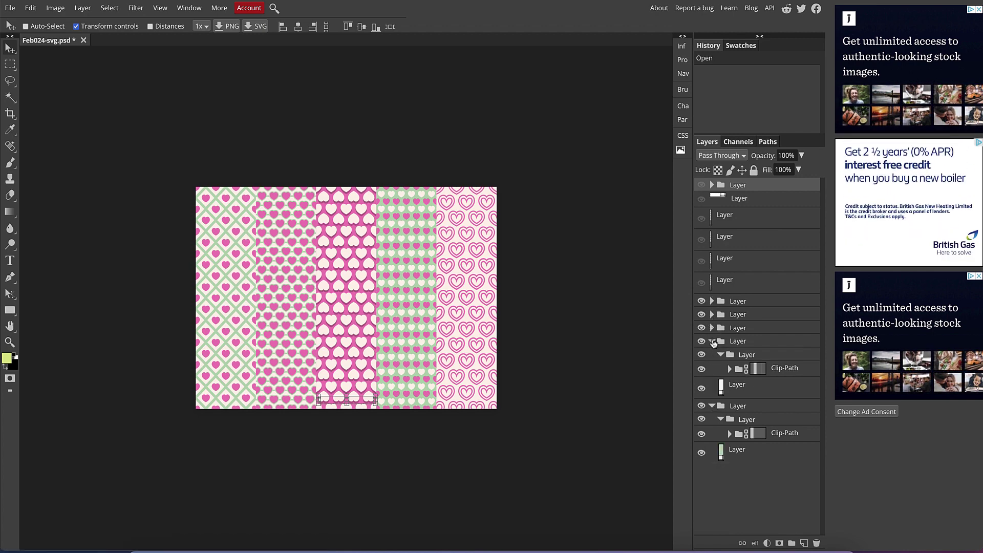
pyautogui.click(712, 342)
pyautogui.click(711, 354)
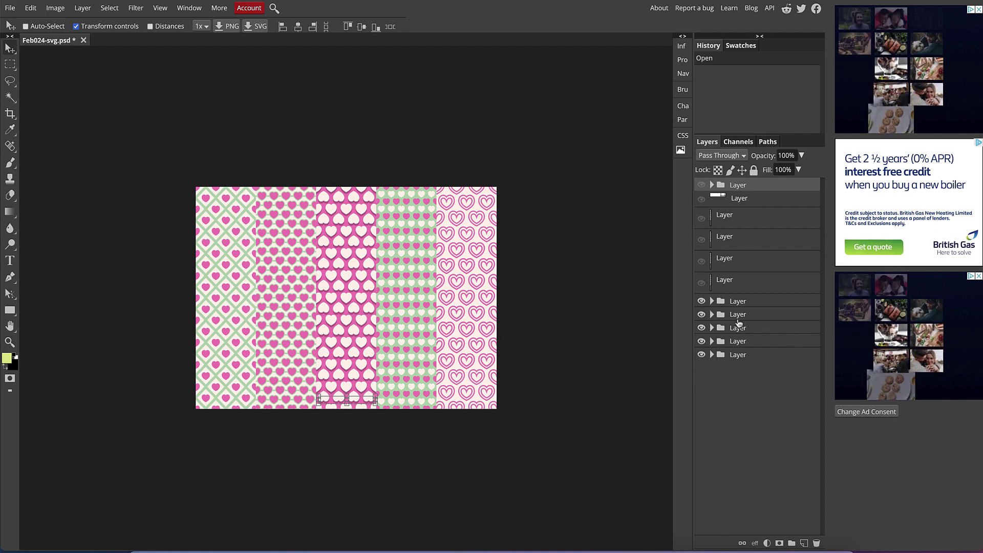
# Toggle the visibility of the pattern groups to identify their strips, and select the group of the green strip with pink and cream hearts
pyautogui.click(703, 338)
pyautogui.click(704, 338)
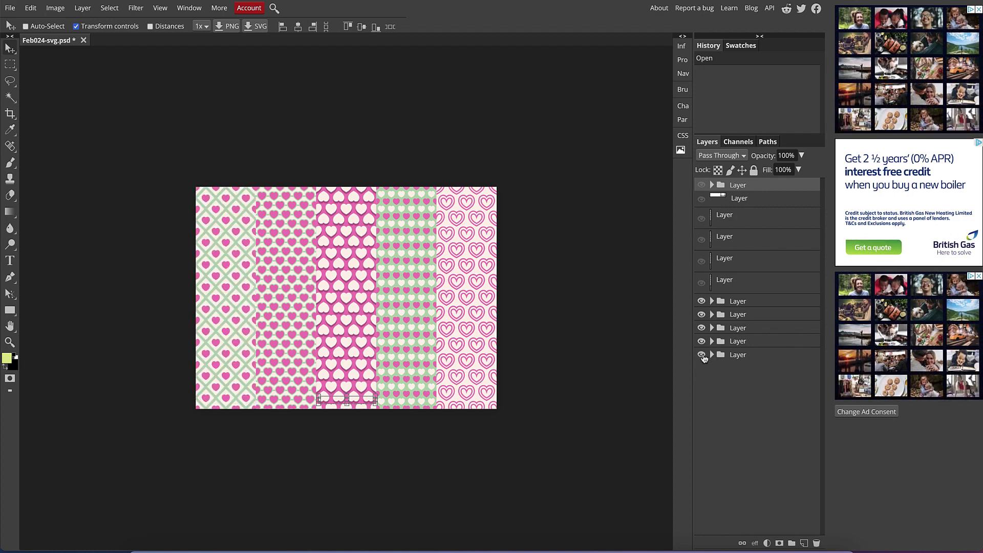
pyautogui.click(703, 340)
pyautogui.click(702, 340)
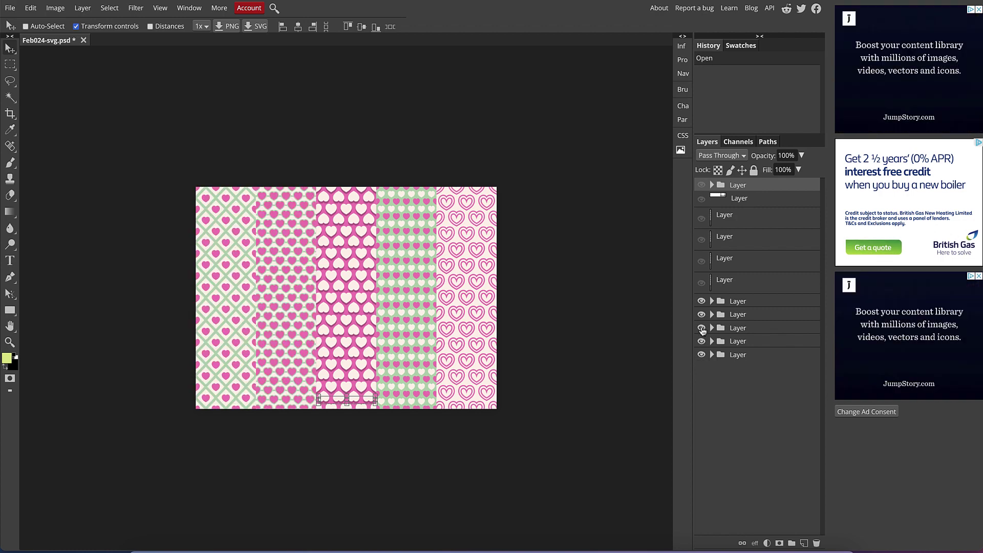
pyautogui.click(702, 328)
pyautogui.click(702, 329)
pyautogui.click(702, 315)
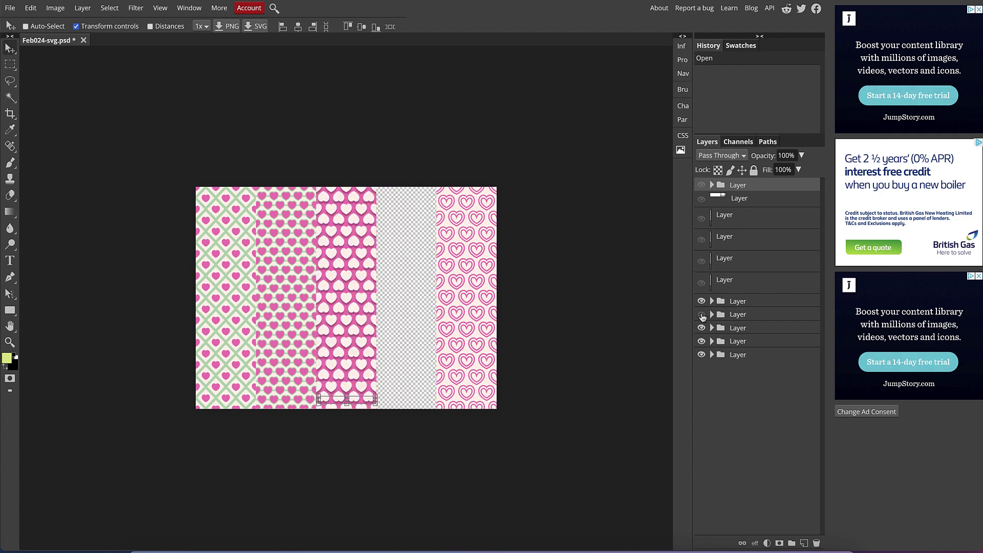
pyautogui.click(702, 315)
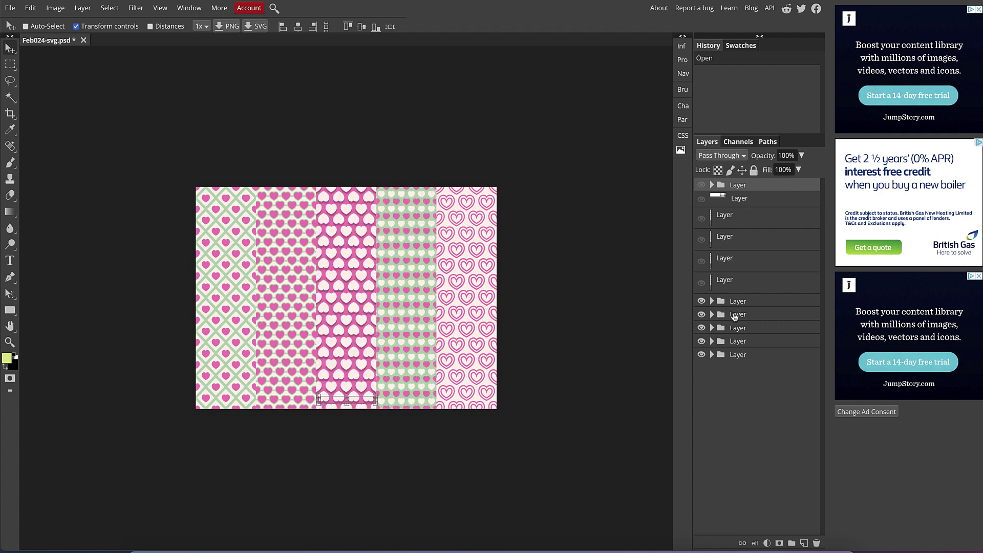
pyautogui.click(736, 316)
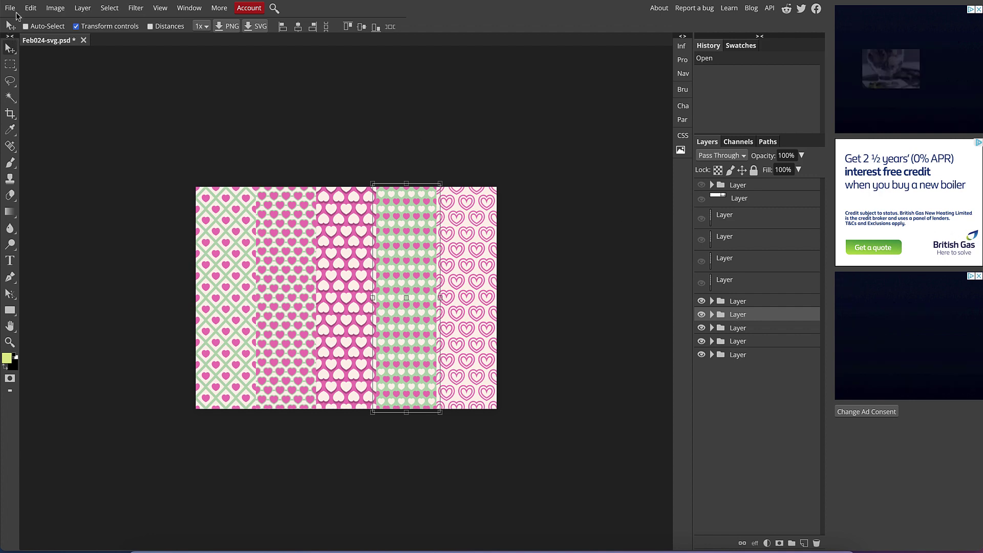
# Start a new project with a width and height of 3600 px and a resolution of 300 DPI
pyautogui.click(11, 8)
pyautogui.click(21, 22)
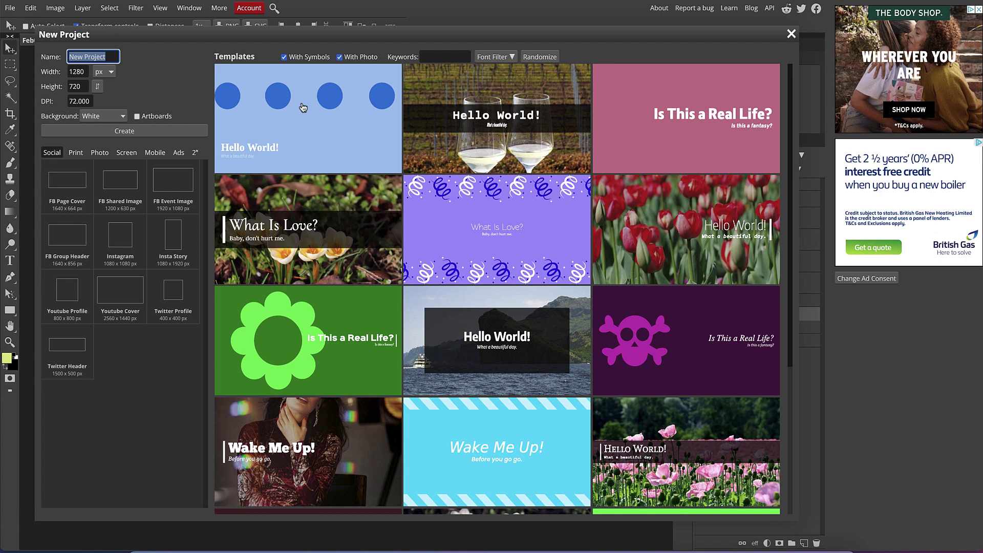
pyautogui.click(87, 72)
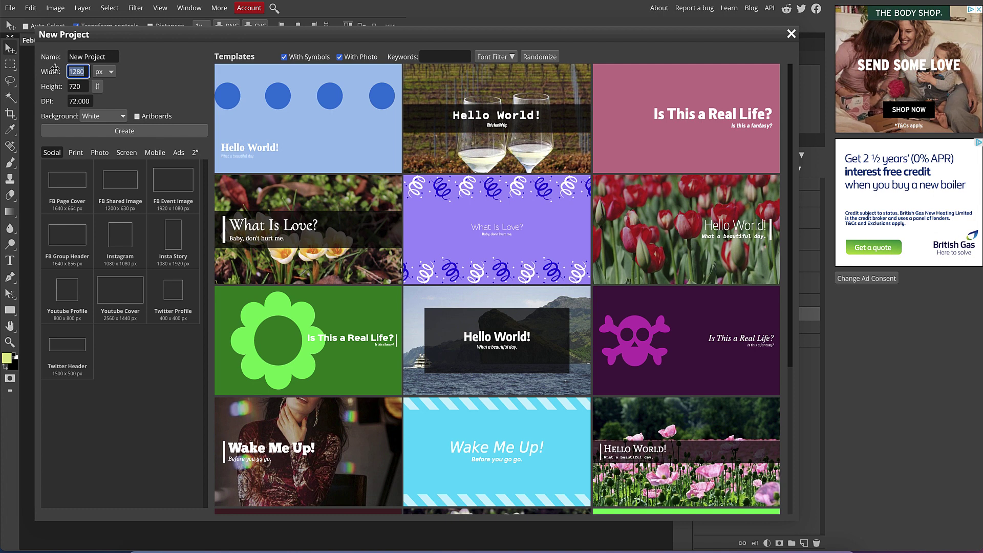
pyautogui.write('600')
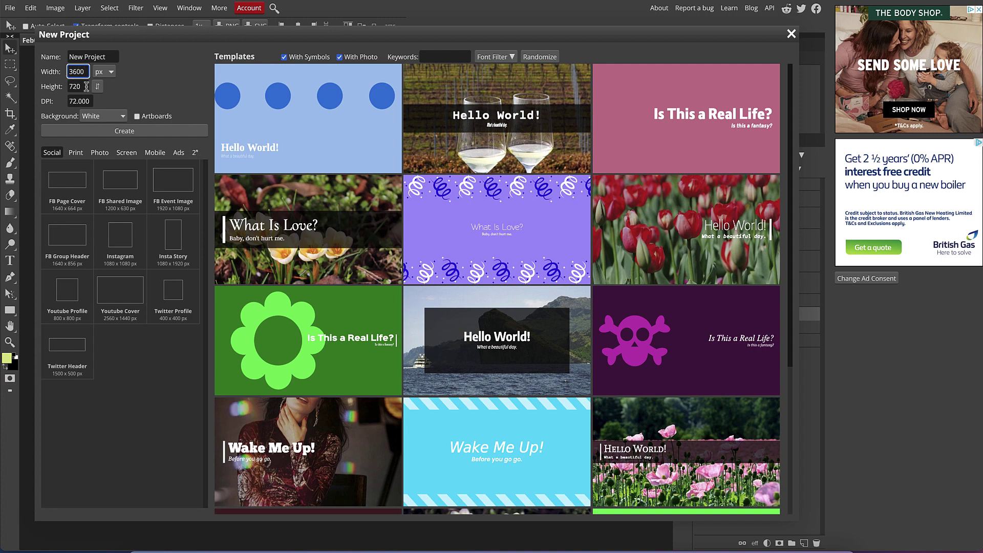
pyautogui.press('Tab')
pyautogui.write('3600')
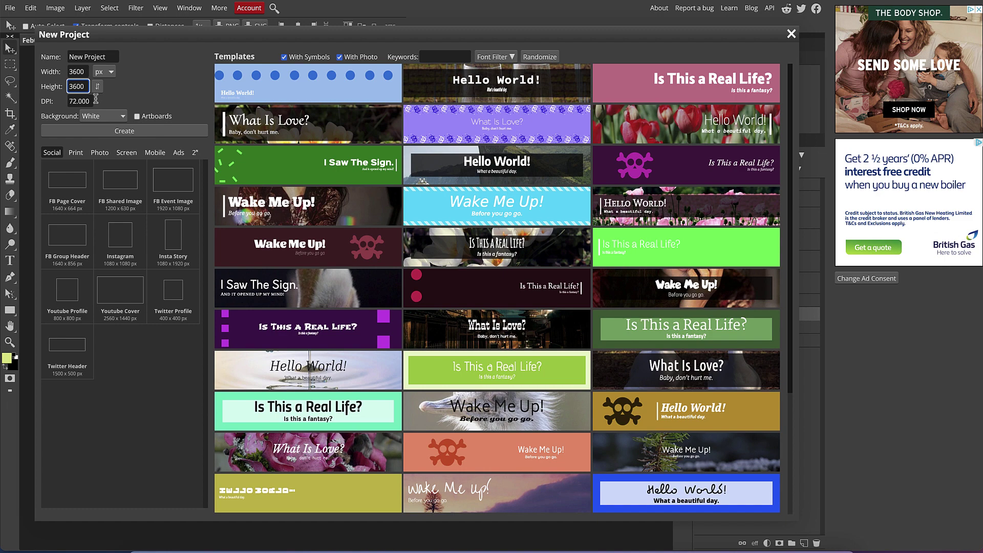
pyautogui.press('Tab')
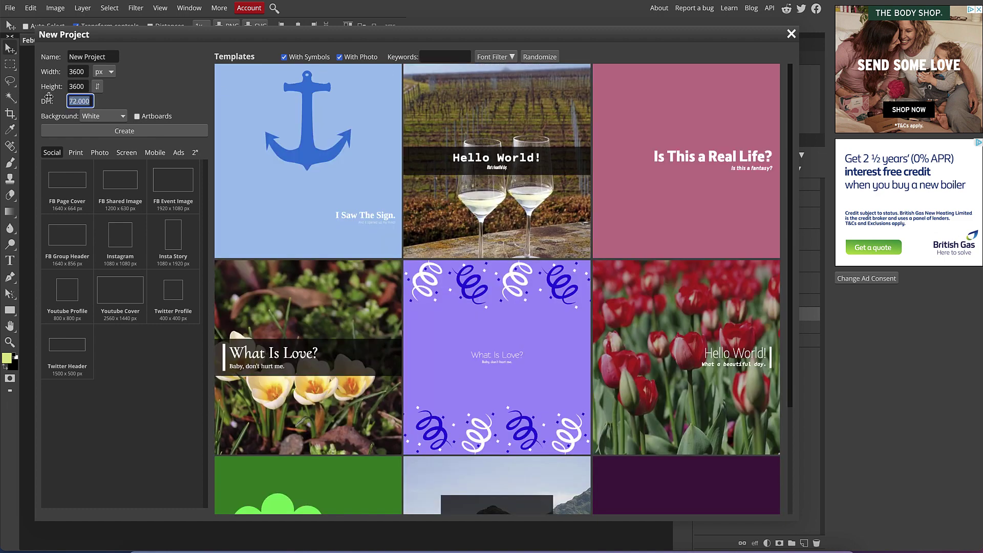
pyautogui.write('300')
pyautogui.press('Return')
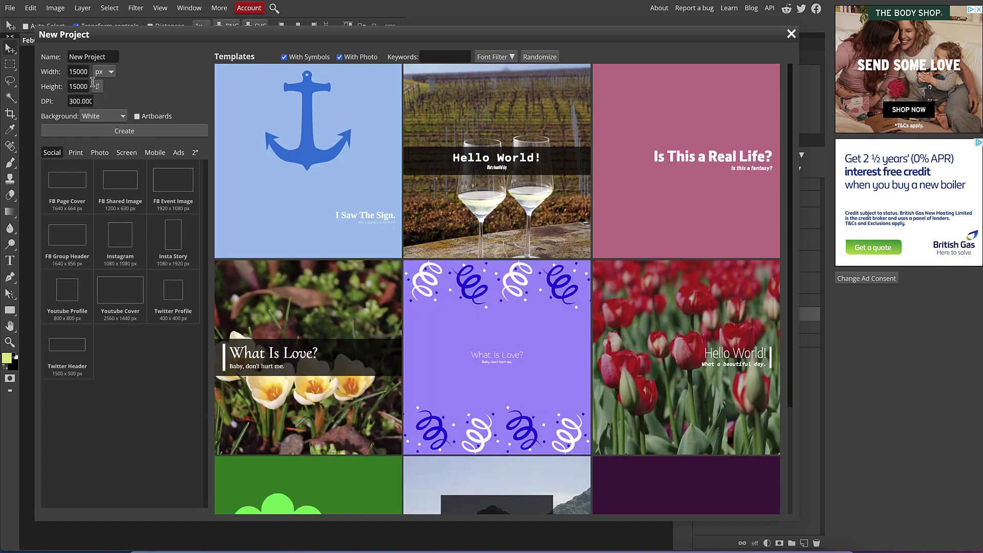
# Correct the new project's width to 3600 px, switch the units to inches, and set the height to 12 in
pyautogui.doubleClick(71, 72)
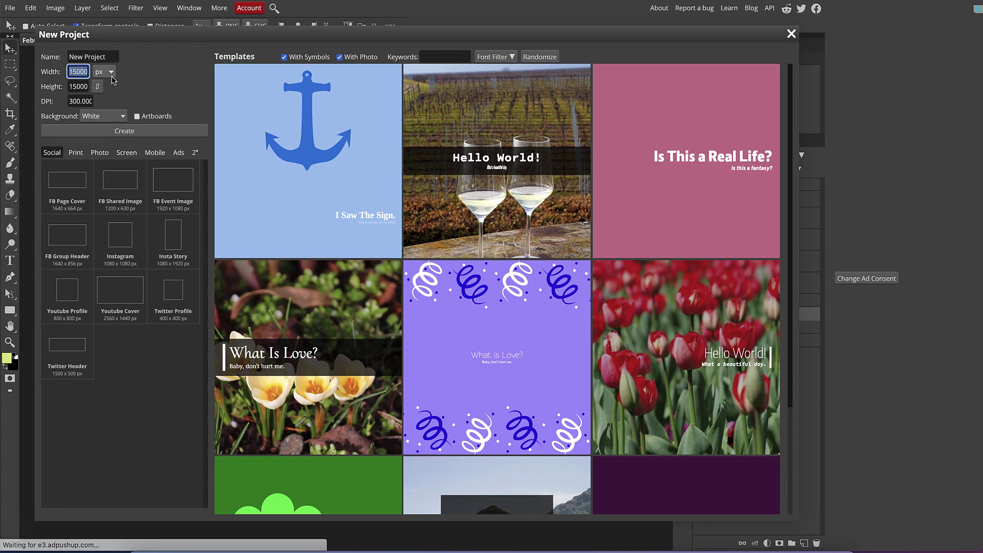
pyautogui.write('3600')
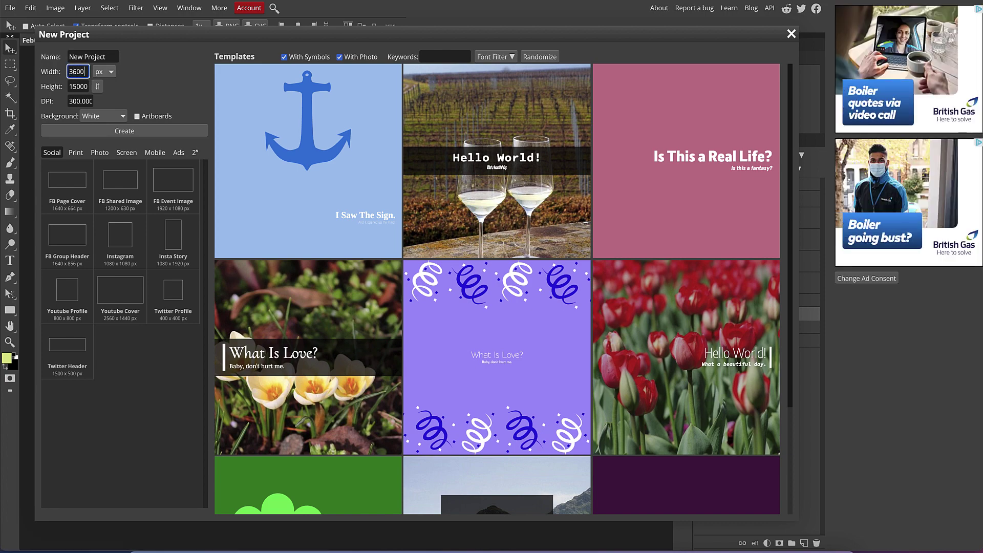
pyautogui.click(111, 73)
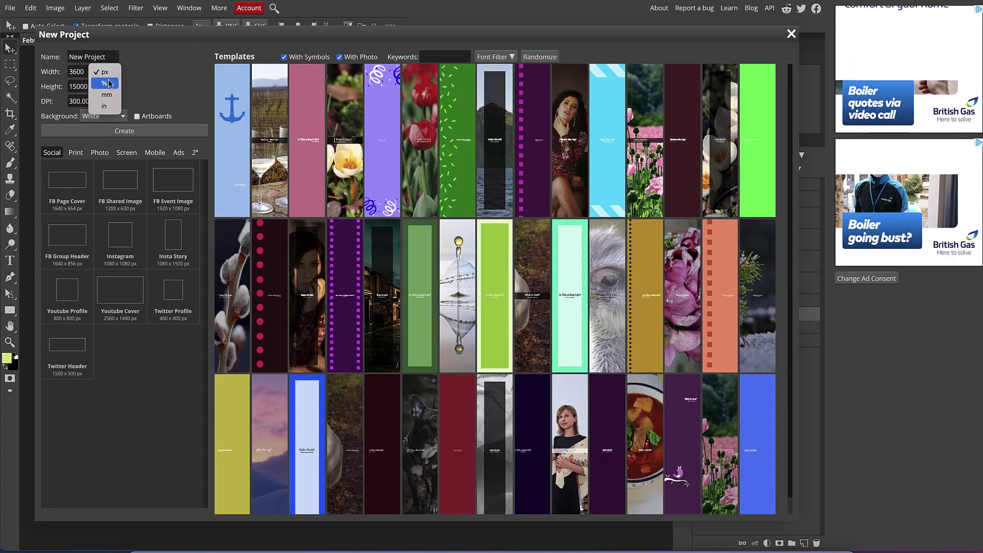
pyautogui.click(104, 106)
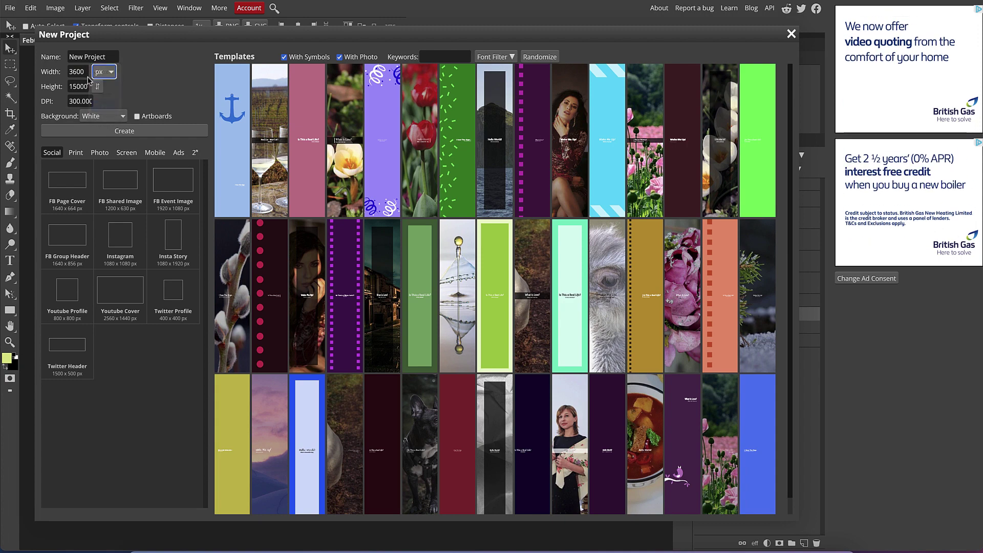
pyautogui.doubleClick(74, 86)
pyautogui.write('12')
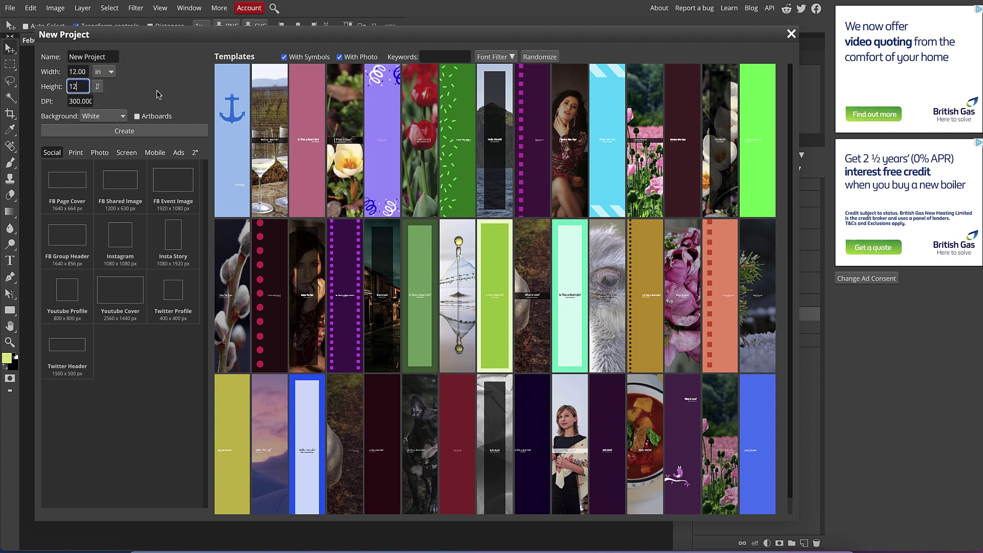
pyautogui.press('Return')
# Name the project NewPatternImage, give it a transparent background, and create it
pyautogui.moveTo(109, 58); pyautogui.dragTo(67, 60)
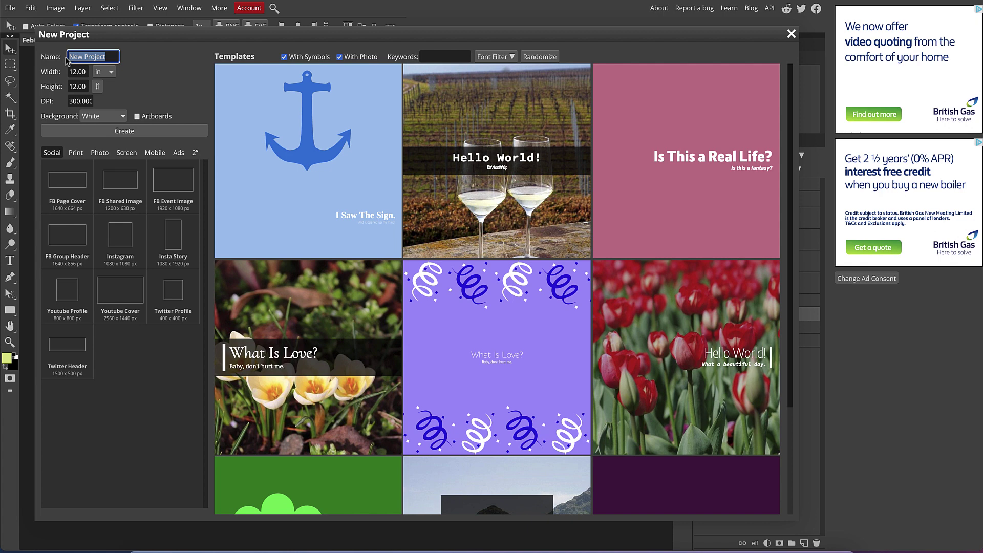
pyautogui.write('NewPattern')
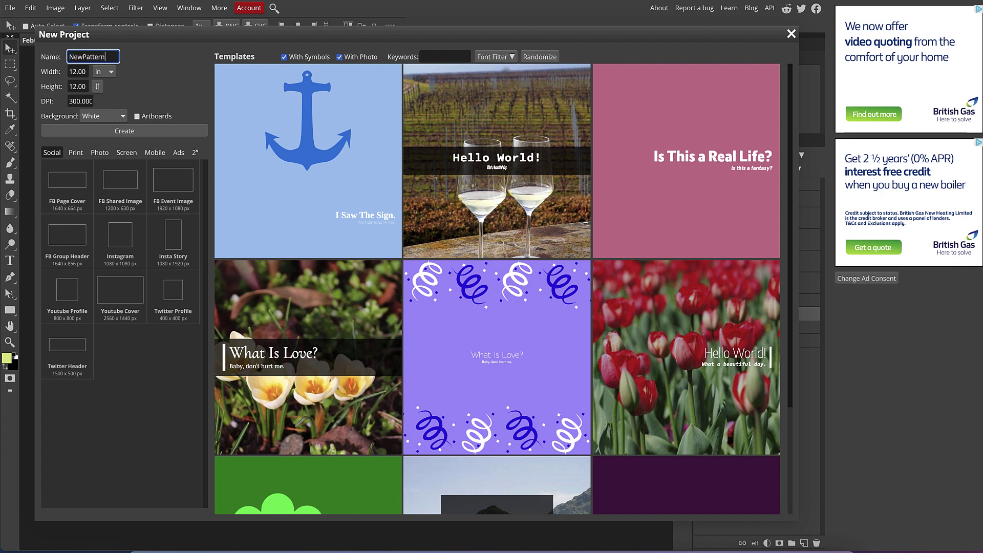
pyautogui.write('Image')
pyautogui.click(121, 116)
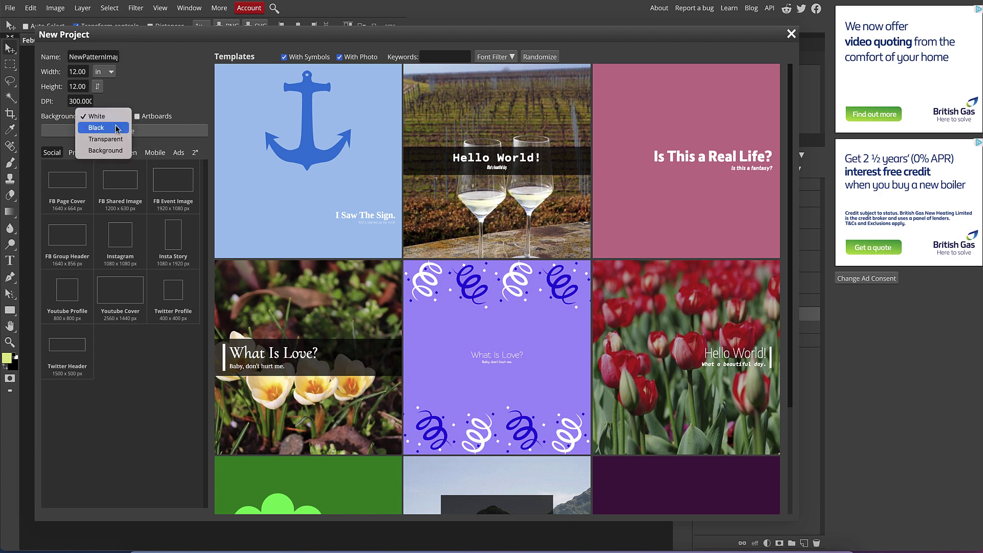
pyautogui.click(120, 140)
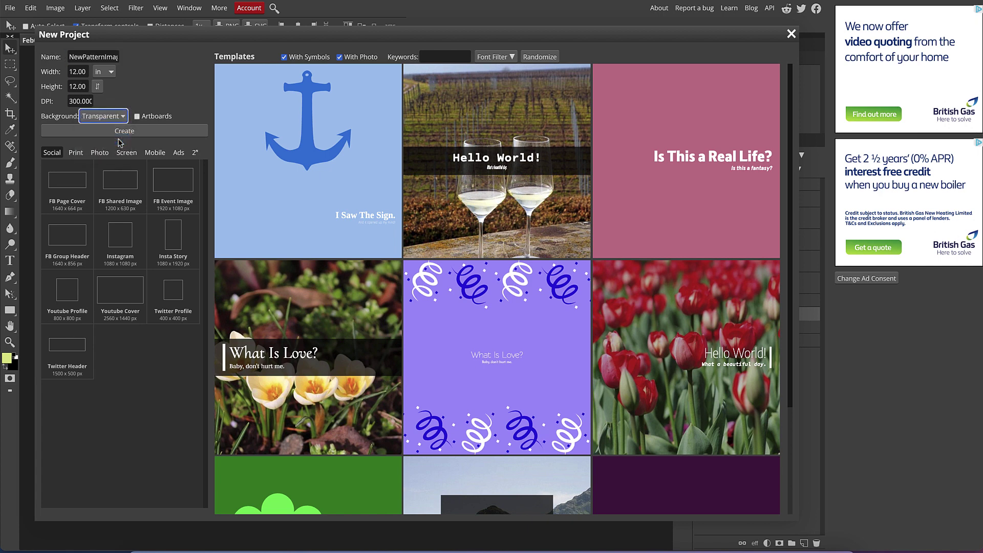
pyautogui.click(144, 131)
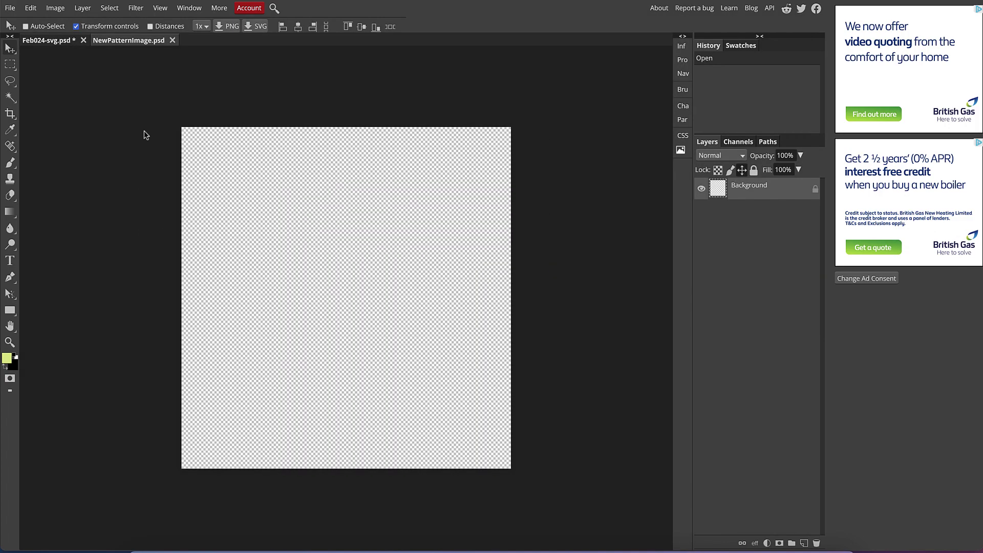
# Try moving the green hearts strip from Feb024-svg.psd into NewPatternImage.psd with the Move tool, and undo the move and duplication
pyautogui.click(39, 44)
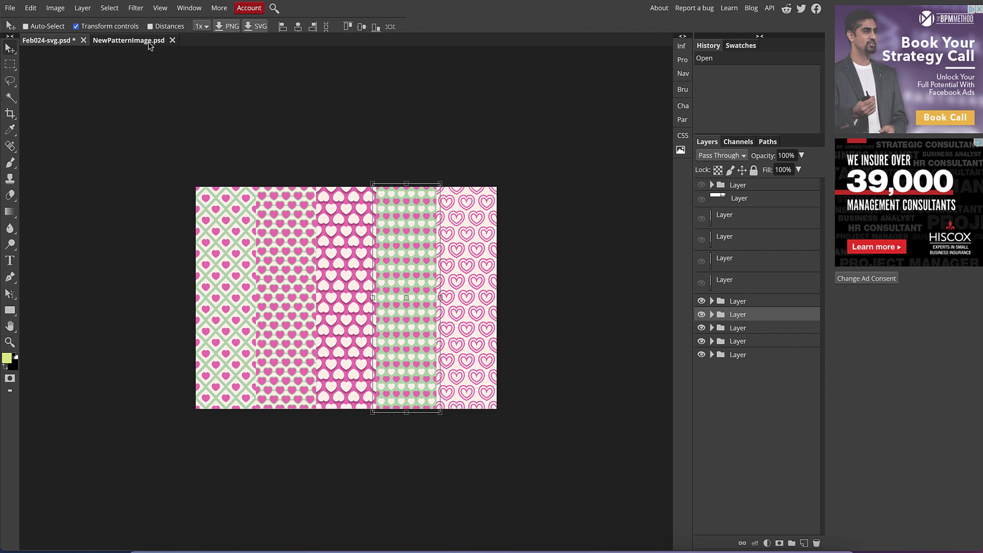
pyautogui.moveTo(404, 237); pyautogui.dragTo(223, 176)
pyautogui.hotkey('ctrl', 'z')
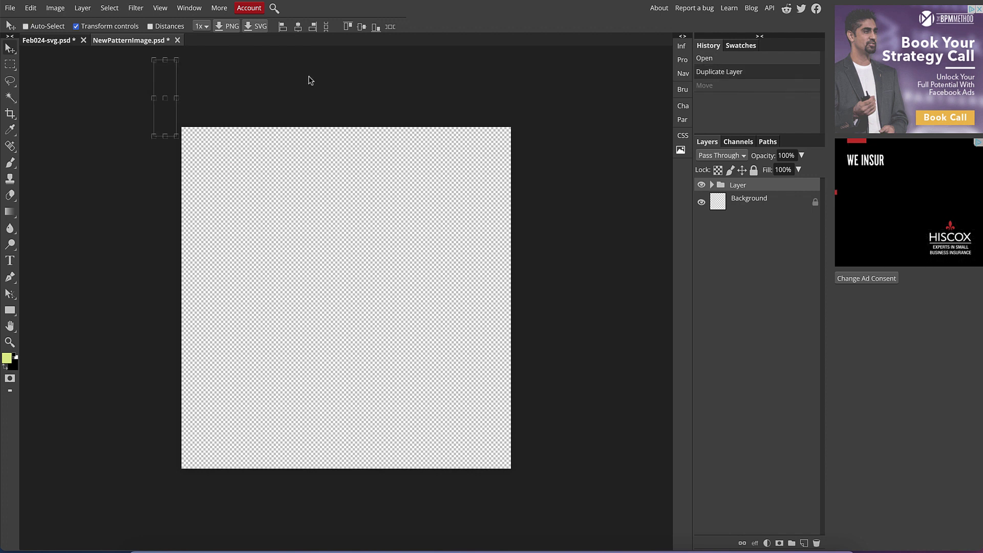
pyautogui.hotkey('ctrl', 'z')
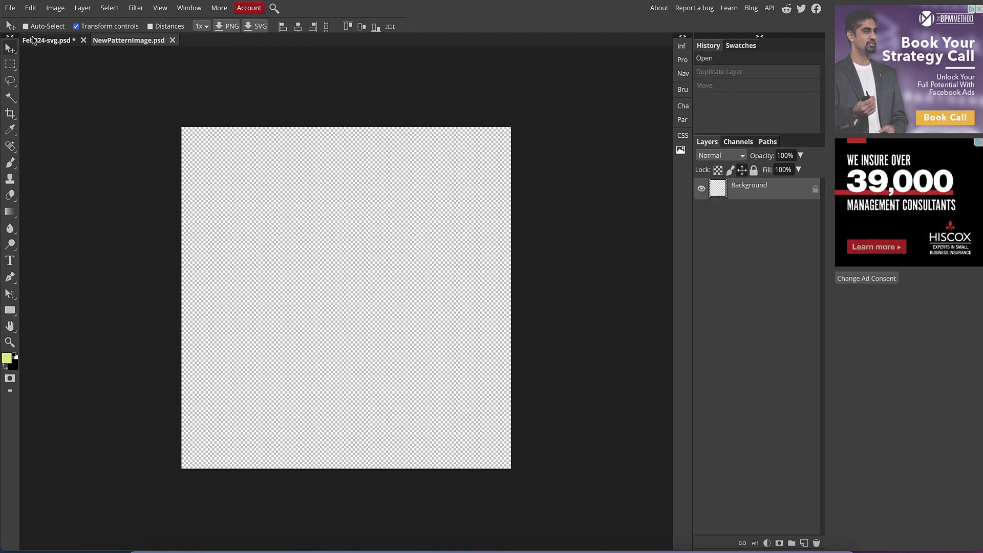
# Duplicate the green hearts strip's group from Feb024-svg.psd into NewPatternImage.psd, and bring up NewPatternImage.psd
pyautogui.click(33, 40)
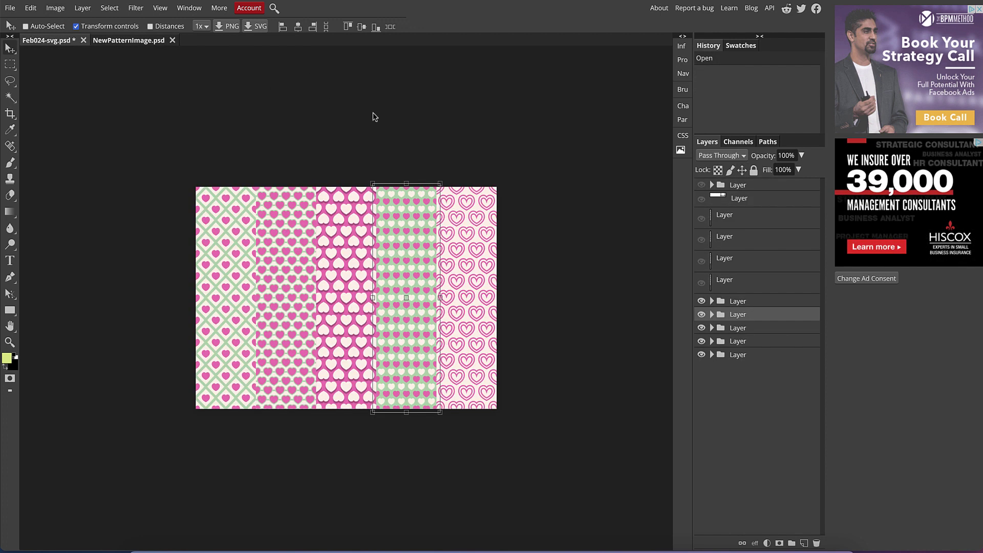
pyautogui.rightClick(757, 314)
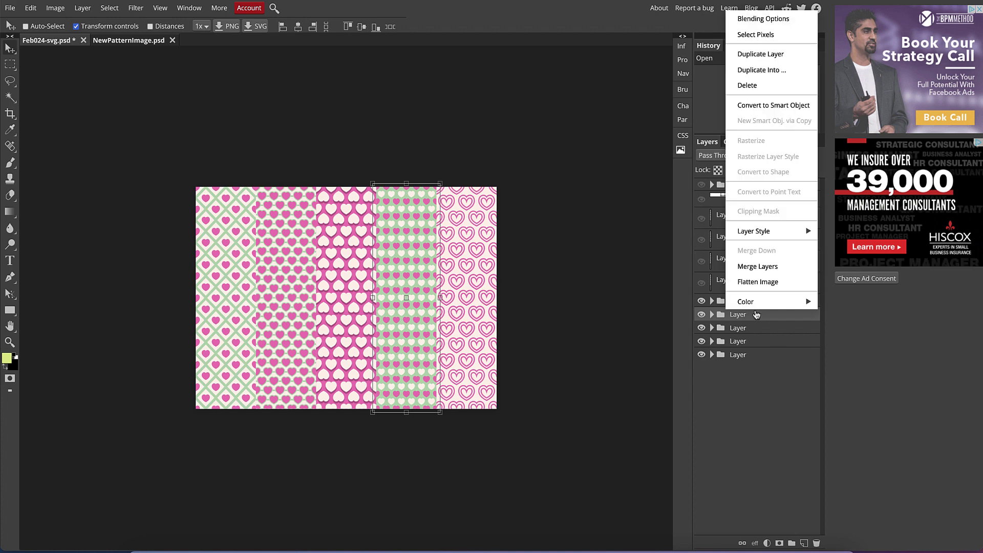
pyautogui.click(769, 68)
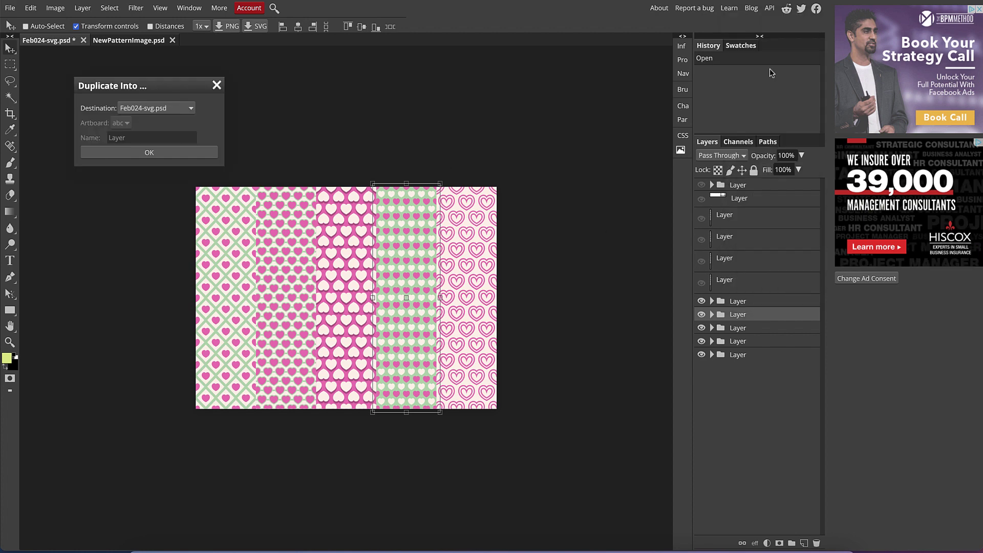
pyautogui.click(167, 108)
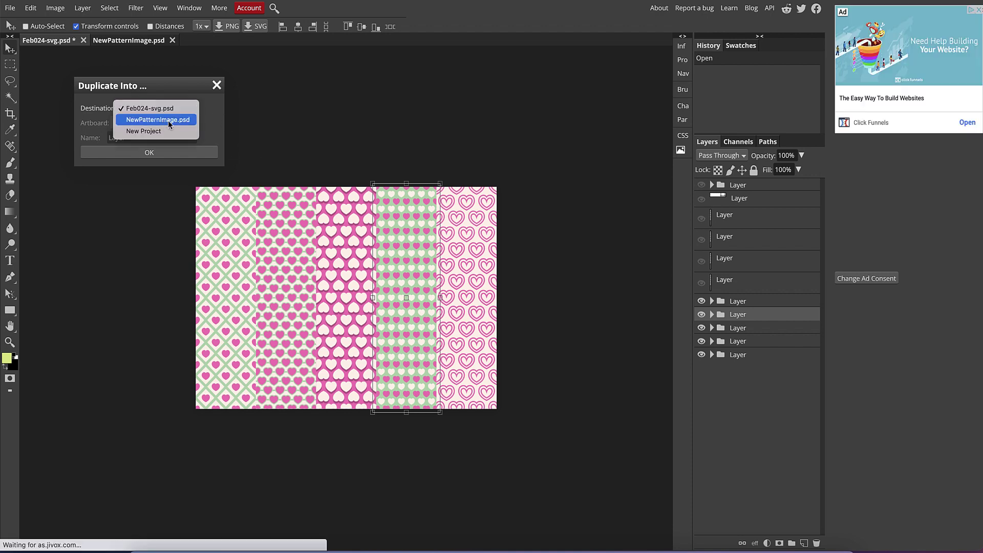
pyautogui.click(168, 121)
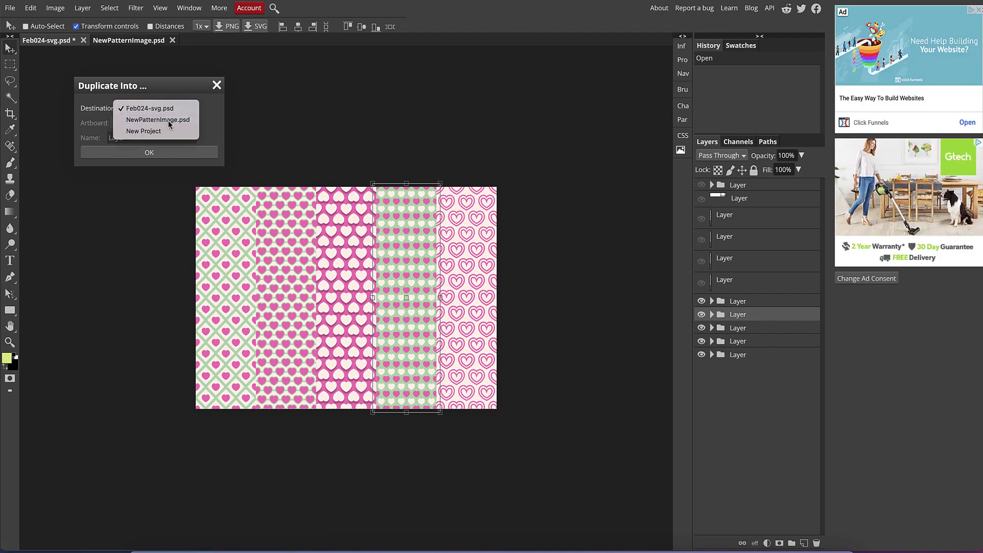
pyautogui.click(188, 152)
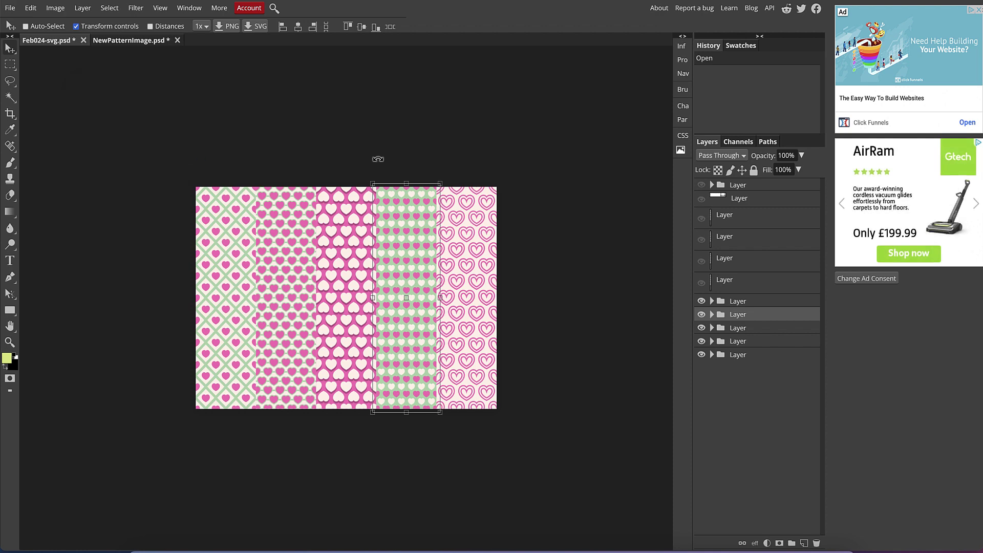
pyautogui.click(151, 43)
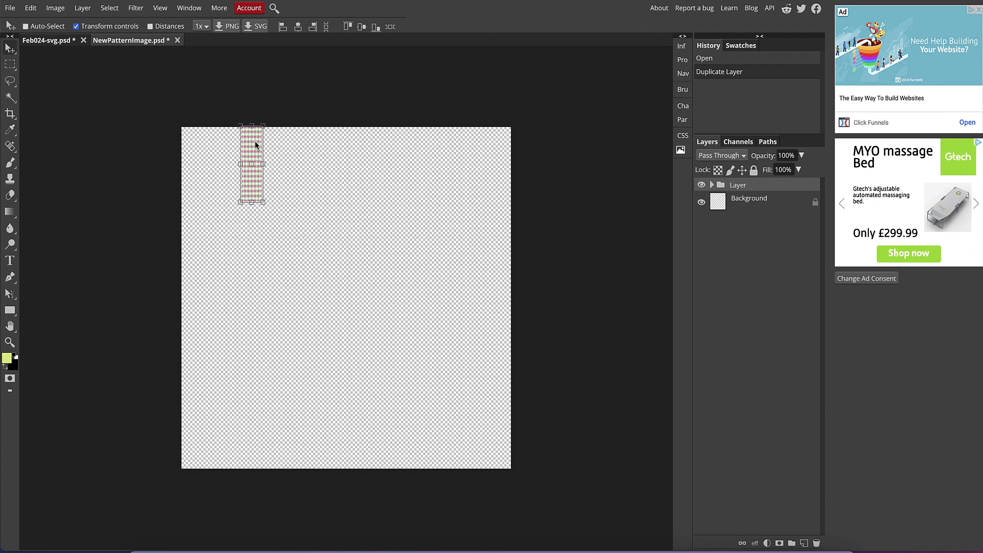
pyautogui.click(77, 26)
pyautogui.click(76, 26)
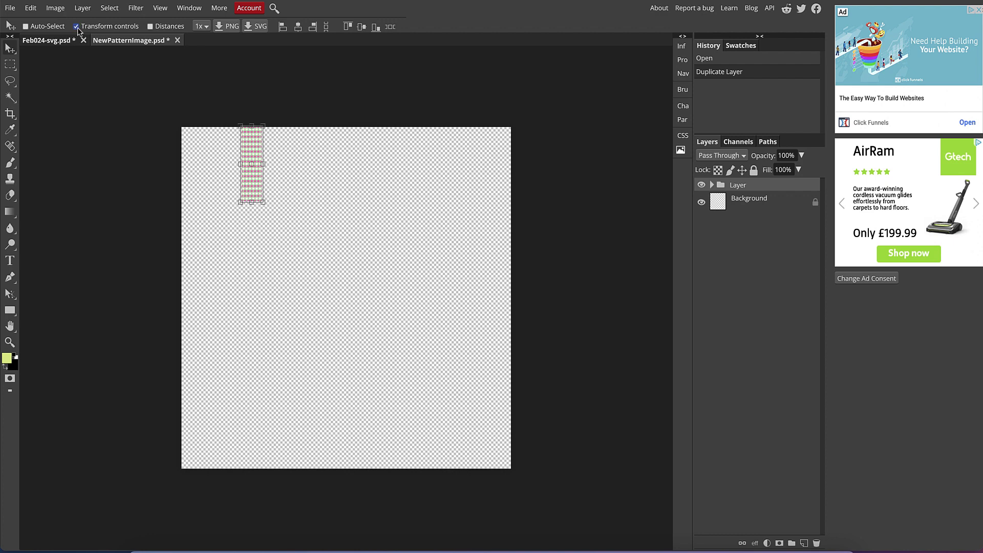
pyautogui.click(28, 7)
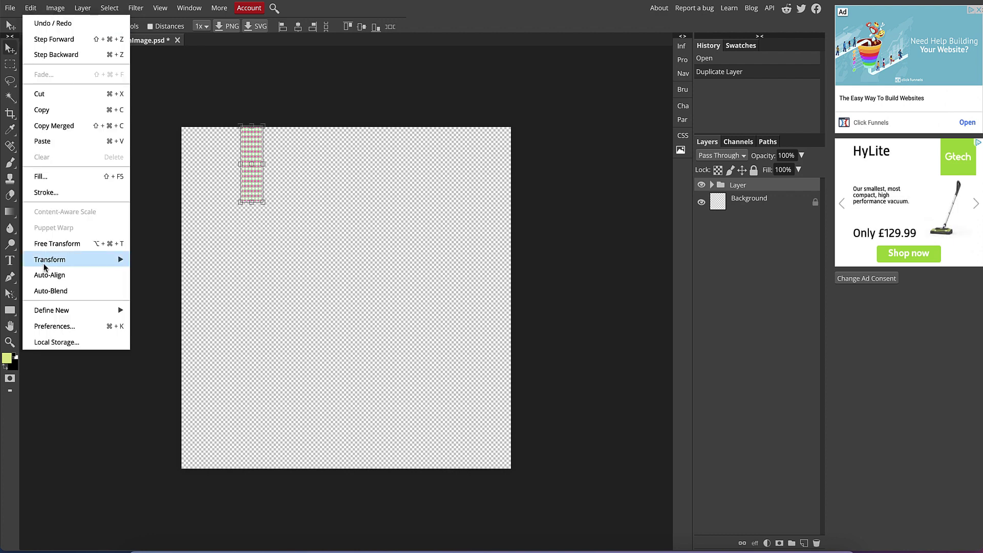
pyautogui.moveTo(69, 263)
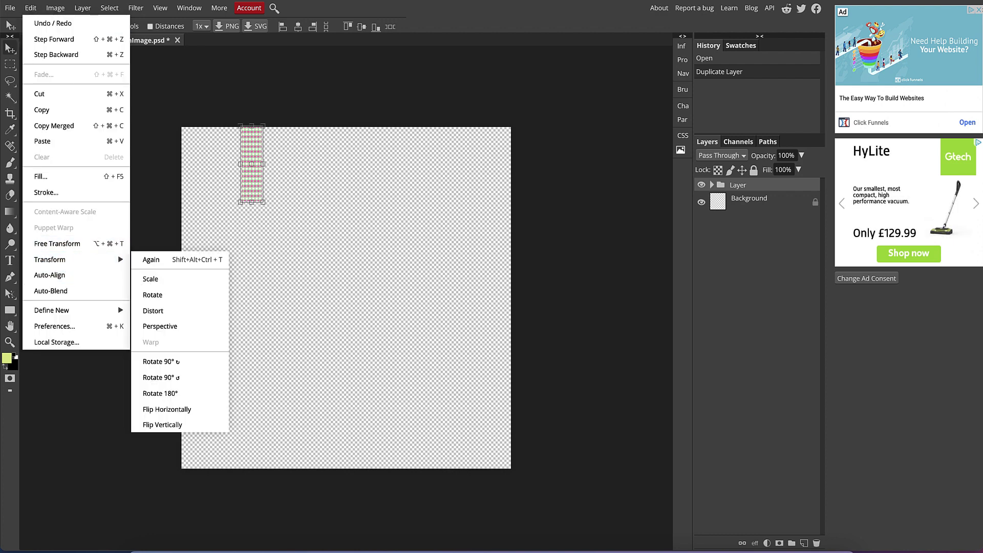
pyautogui.click(189, 87)
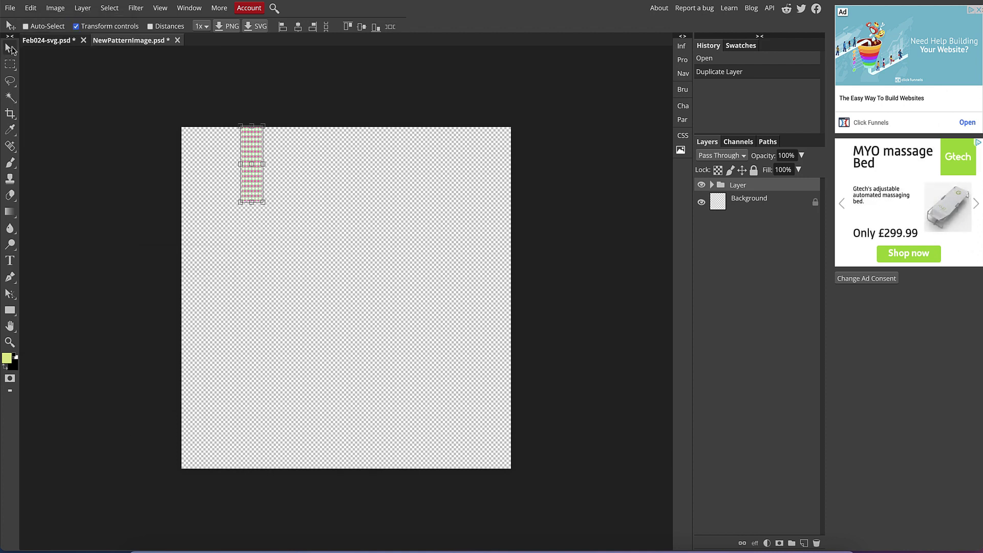
# Enlarge the hearts strip to about 402% width and 289% height, shift it to about X 1173 px, Y 1247 px, and apply the transform
pyautogui.moveTo(262, 201); pyautogui.dragTo(330, 347)
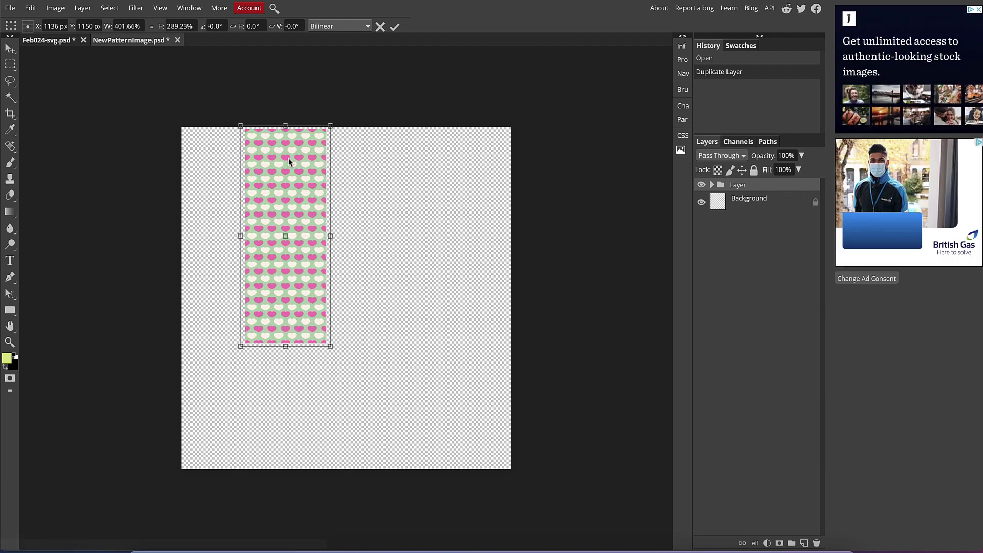
pyautogui.moveTo(288, 159); pyautogui.dragTo(292, 170)
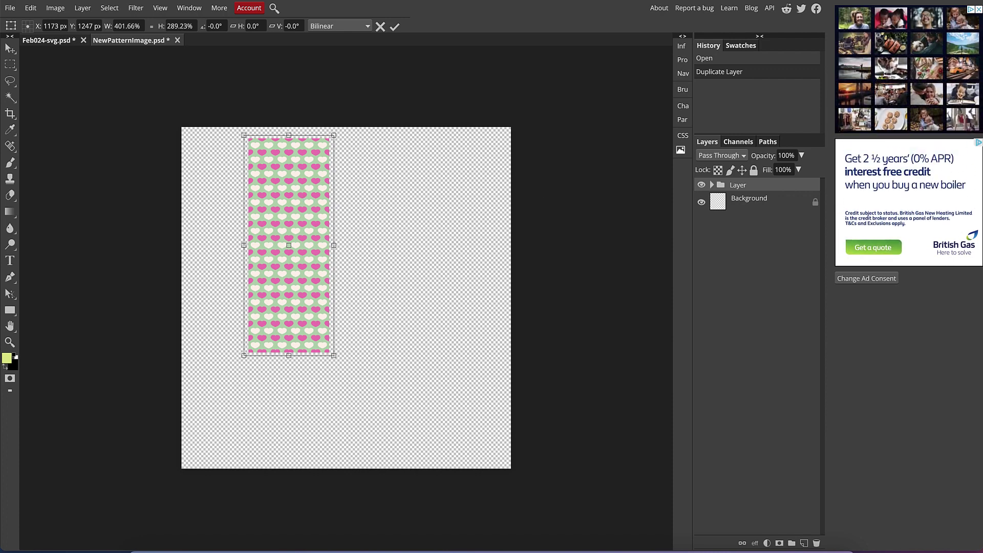
pyautogui.click(702, 186)
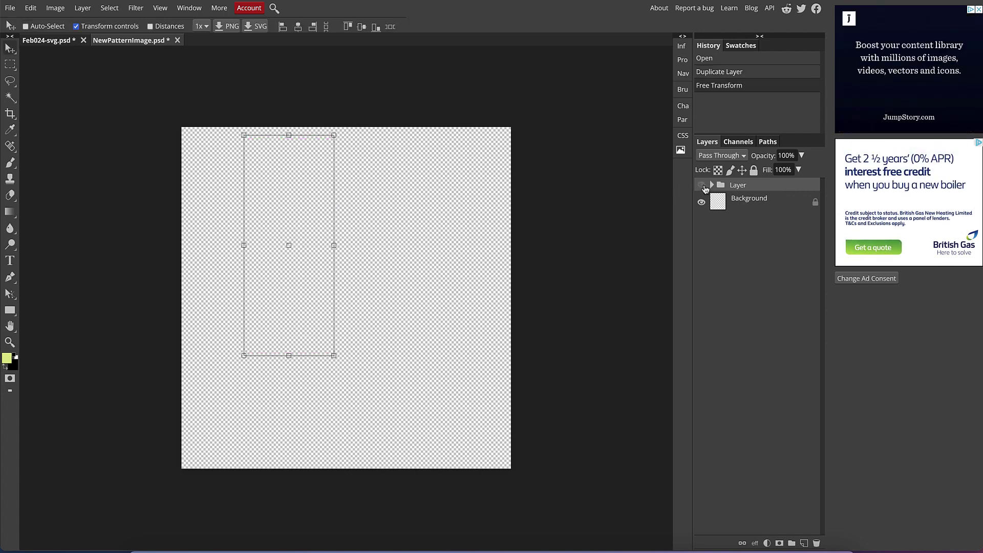
pyautogui.click(703, 186)
# Enlarge the green background layer inside the hearts group to about 474% width and 195% height so it covers the whole canvas
pyautogui.click(711, 186)
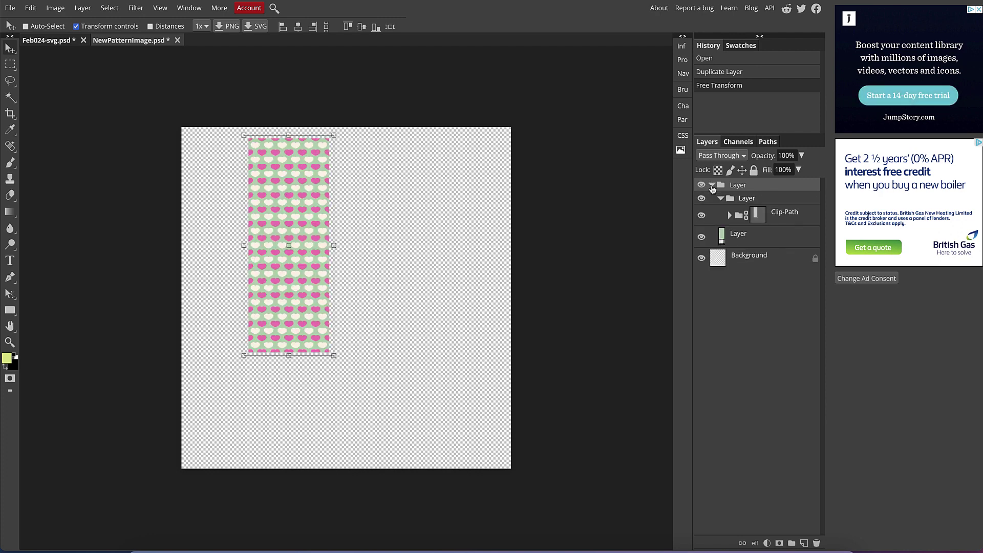
pyautogui.click(736, 238)
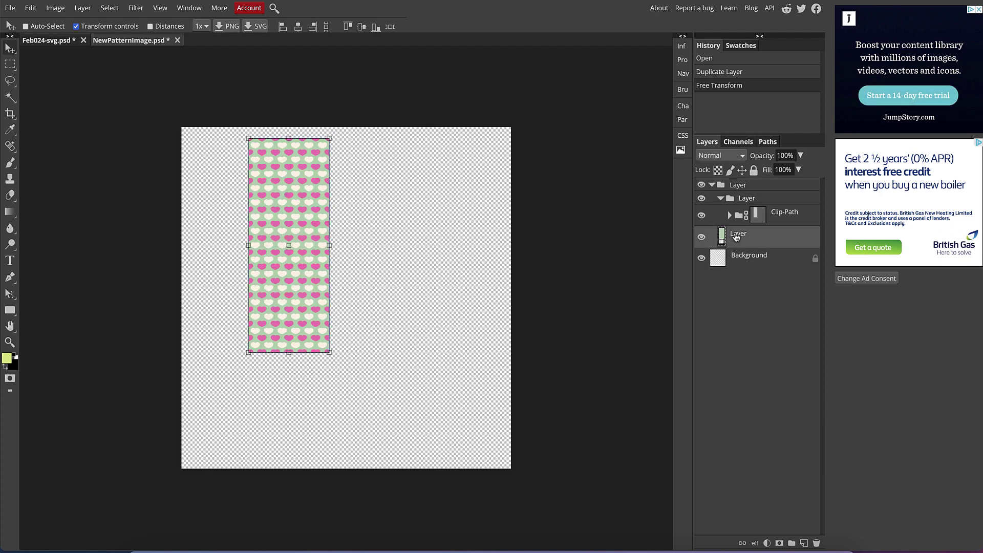
pyautogui.moveTo(249, 139); pyautogui.dragTo(169, 126)
pyautogui.moveTo(329, 353); pyautogui.dragTo(586, 521)
pyautogui.moveTo(542, 464); pyautogui.dragTo(524, 433)
pyautogui.moveTo(159, 97); pyautogui.dragTo(158, 97)
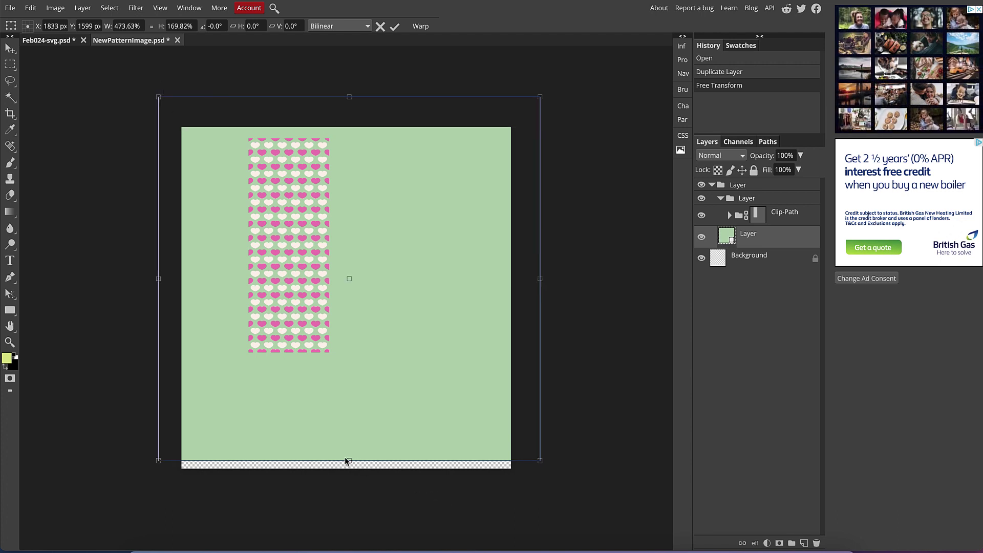
pyautogui.moveTo(350, 460); pyautogui.dragTo(364, 516)
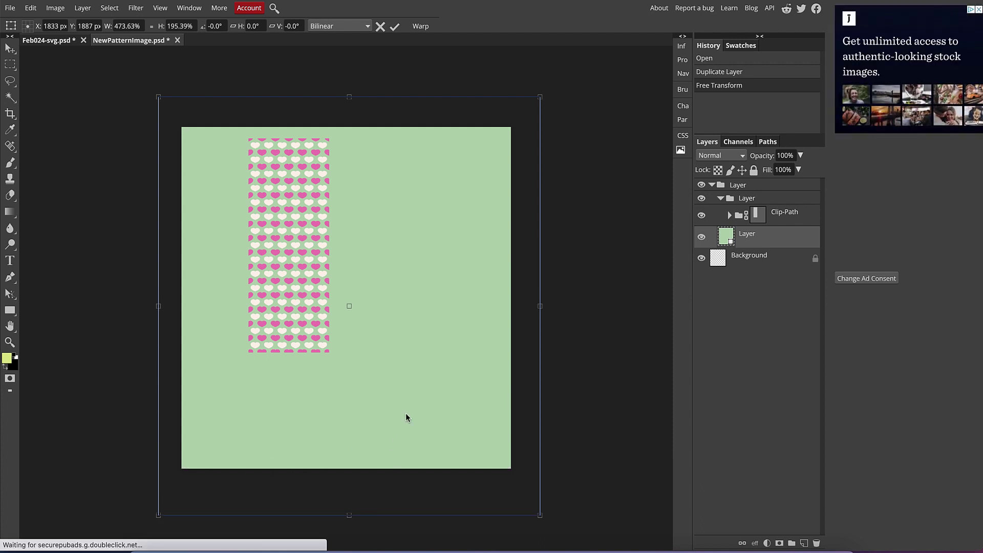
# Enlarge the Clip-Path hearts group on its own to nearly the full canvas height and shift it slightly towards the canvas's left edge
pyautogui.click(746, 215)
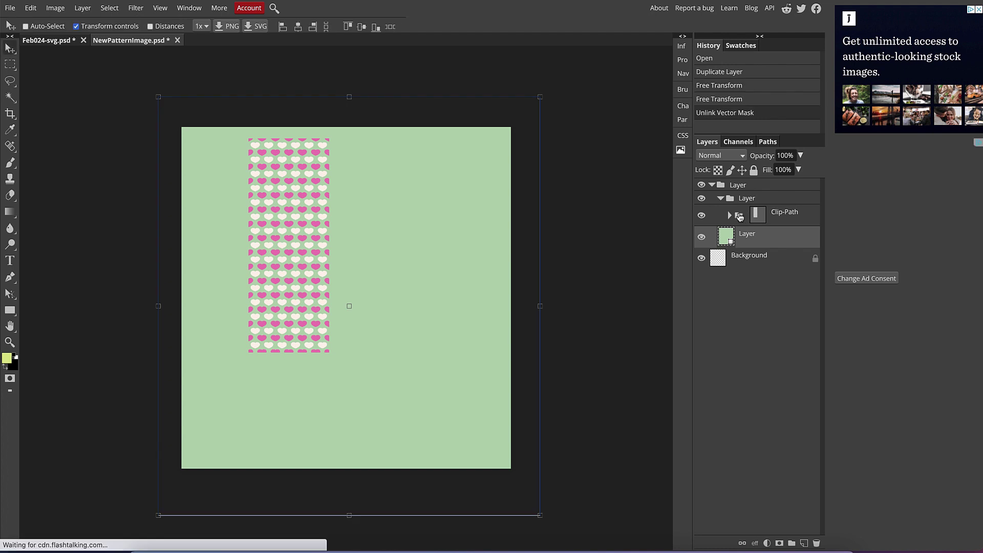
pyautogui.click(746, 215)
pyautogui.click(741, 221)
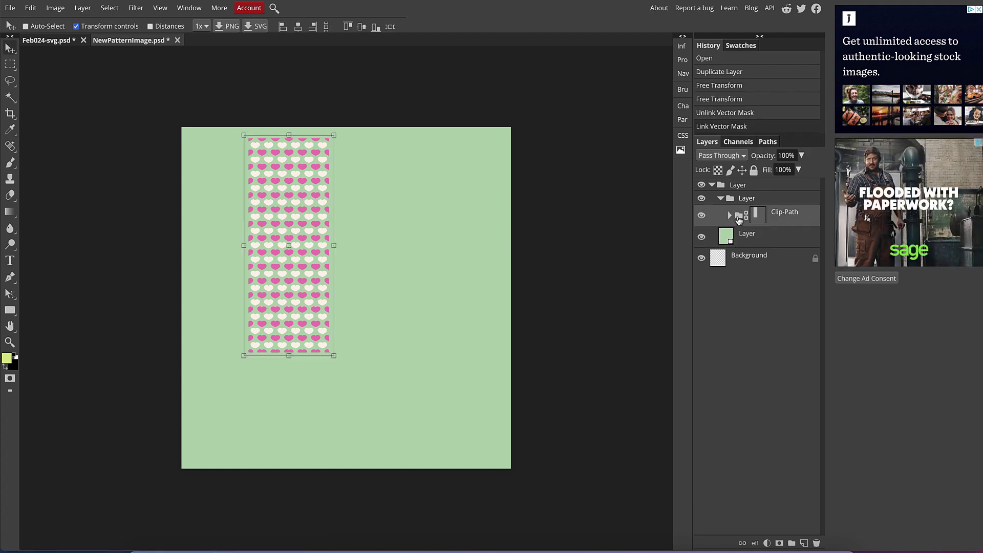
pyautogui.click(333, 356)
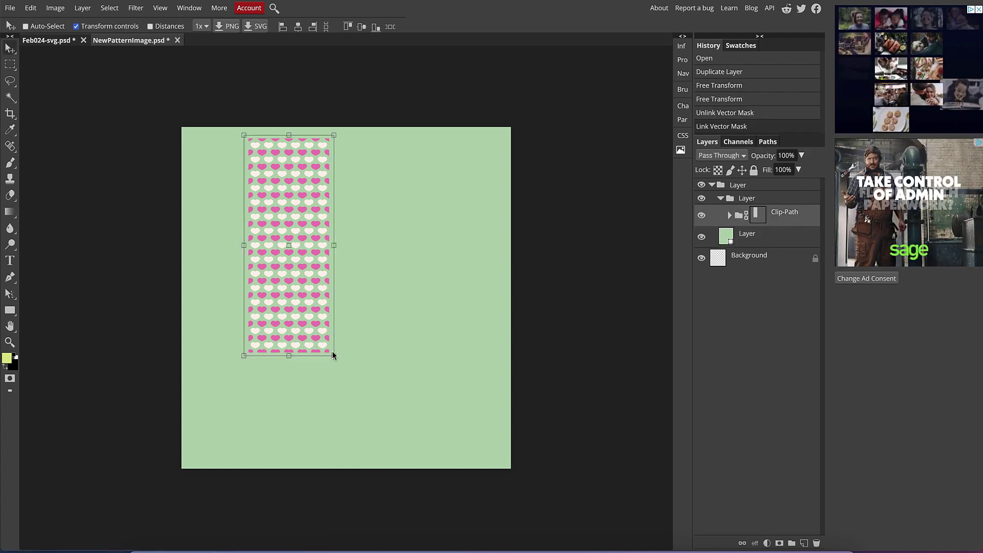
pyautogui.moveTo(334, 356); pyautogui.dragTo(364, 423)
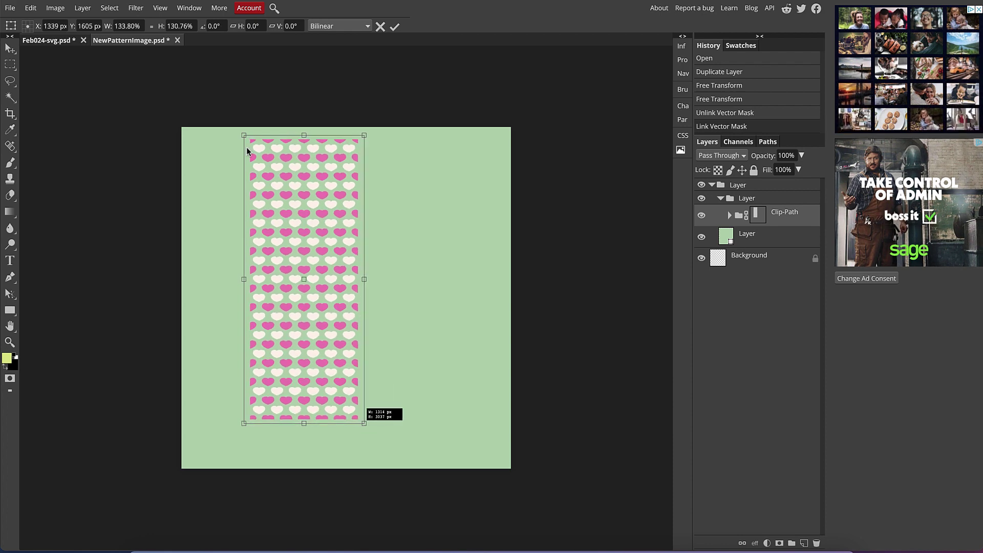
pyautogui.moveTo(243, 135)
pyautogui.mouseDown()
pyautogui.moveTo(228, 120)
pyautogui.moveTo(241, 137)
pyautogui.mouseUp()
pyautogui.moveTo(292, 187); pyautogui.dragTo(272, 180)
pyautogui.moveTo(285, 418); pyautogui.dragTo(285, 448)
# Expand the Clip-Path group and its nested Layer group to list the separate heart rows
pyautogui.click(10, 342)
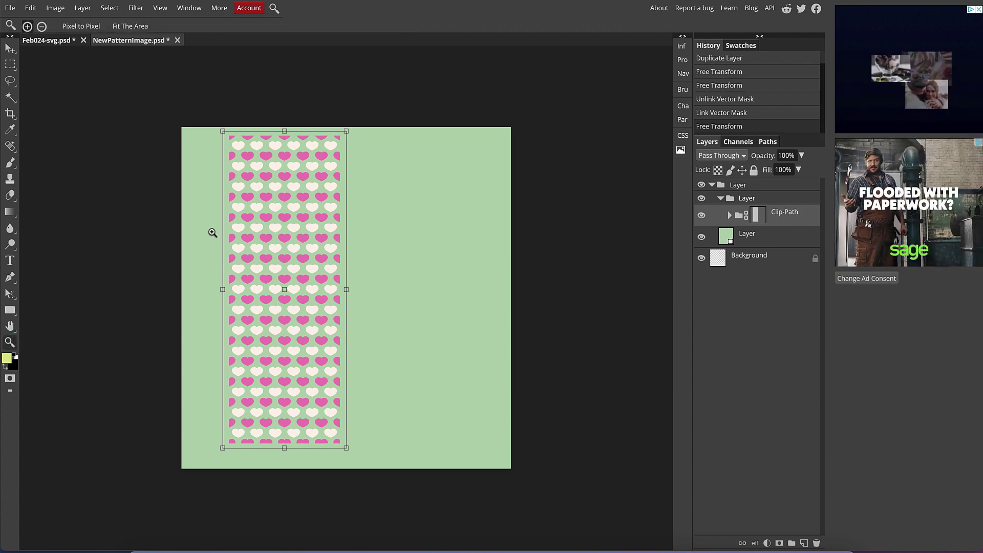
pyautogui.click(286, 193)
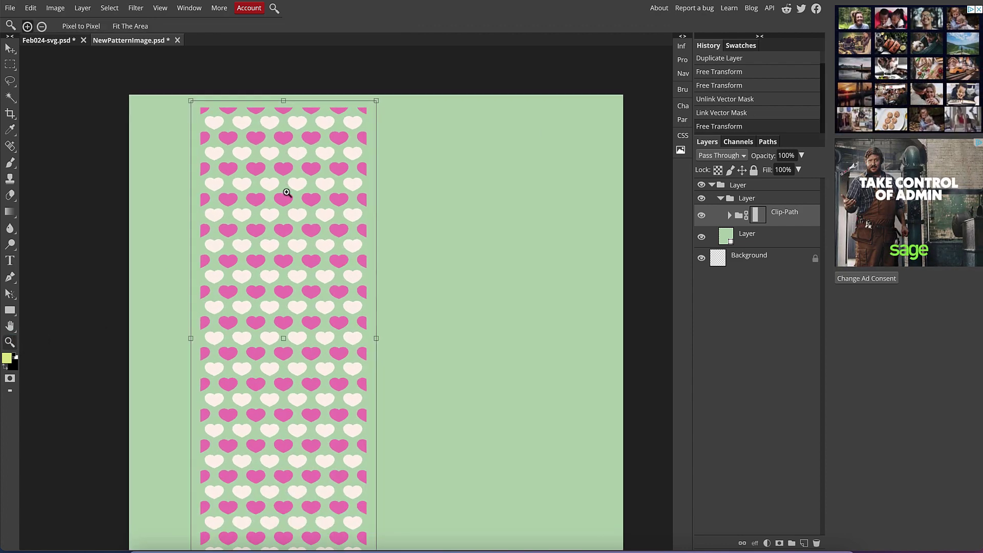
pyautogui.click(287, 192)
pyautogui.scroll(-1, 287, 192)
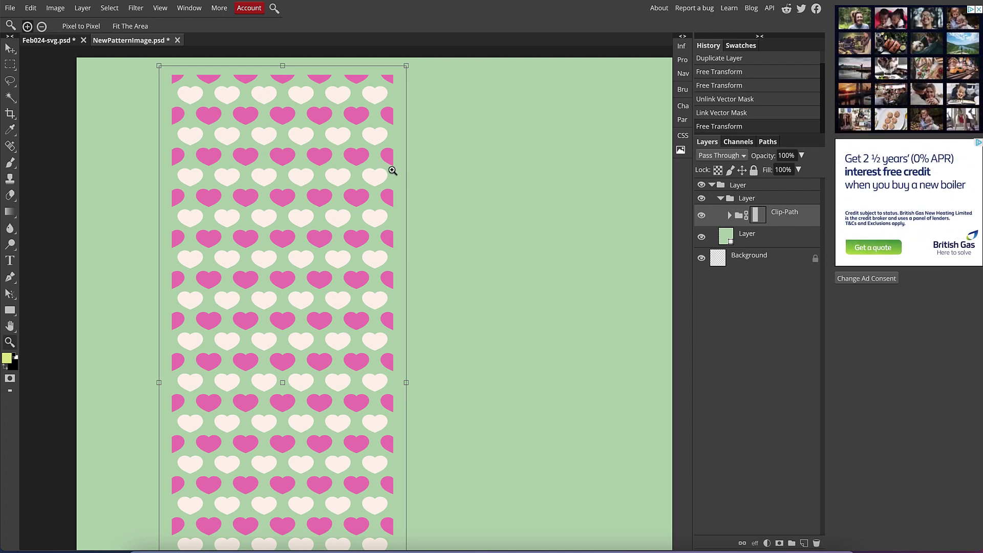
pyautogui.click(733, 215)
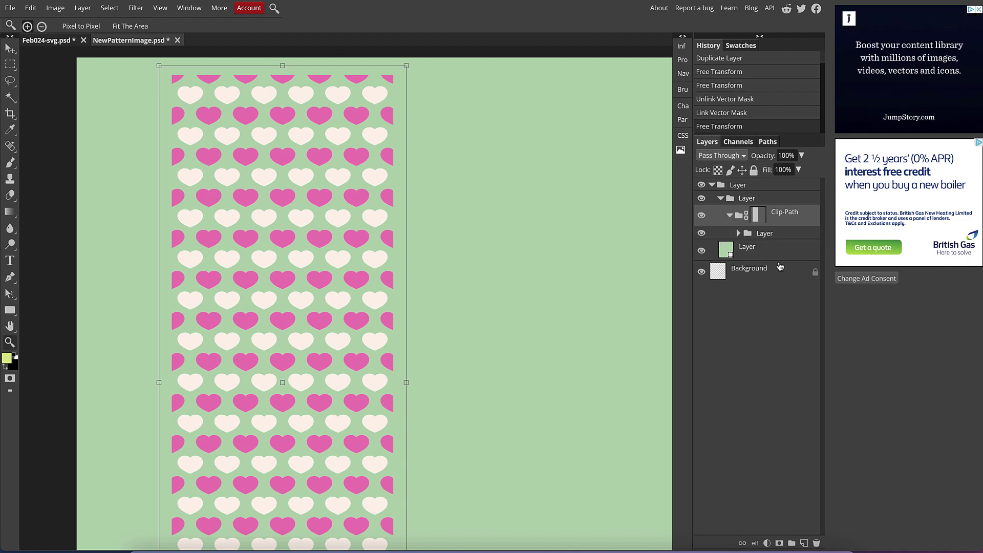
pyautogui.click(739, 234)
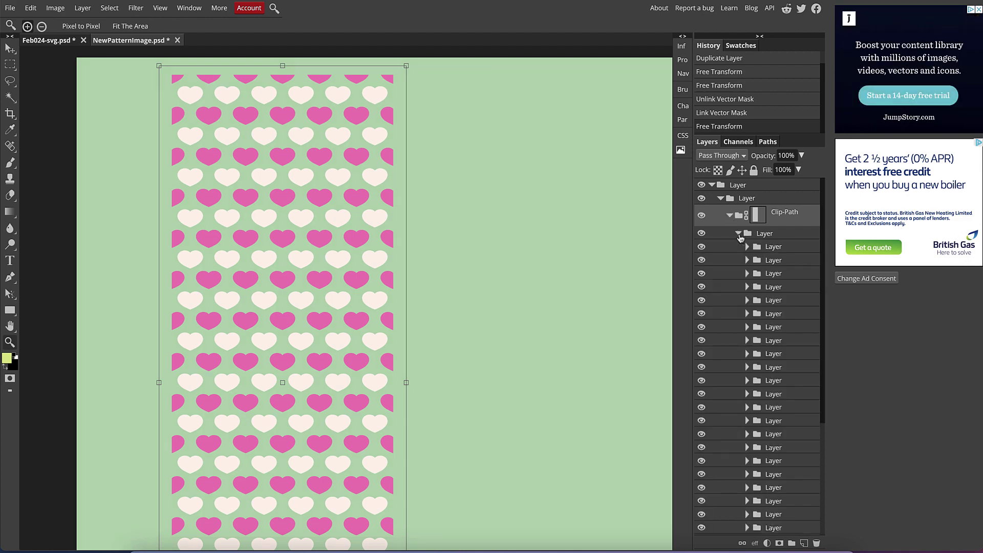
# Delete the row of cut-off pink hearts at the bottom of the hearts strip
pyautogui.click(775, 248)
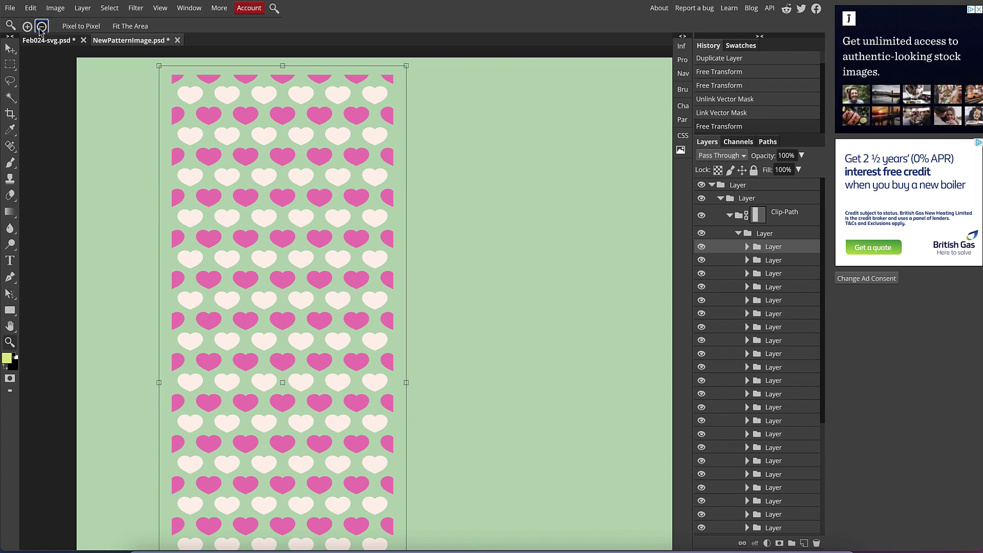
pyautogui.click(213, 135)
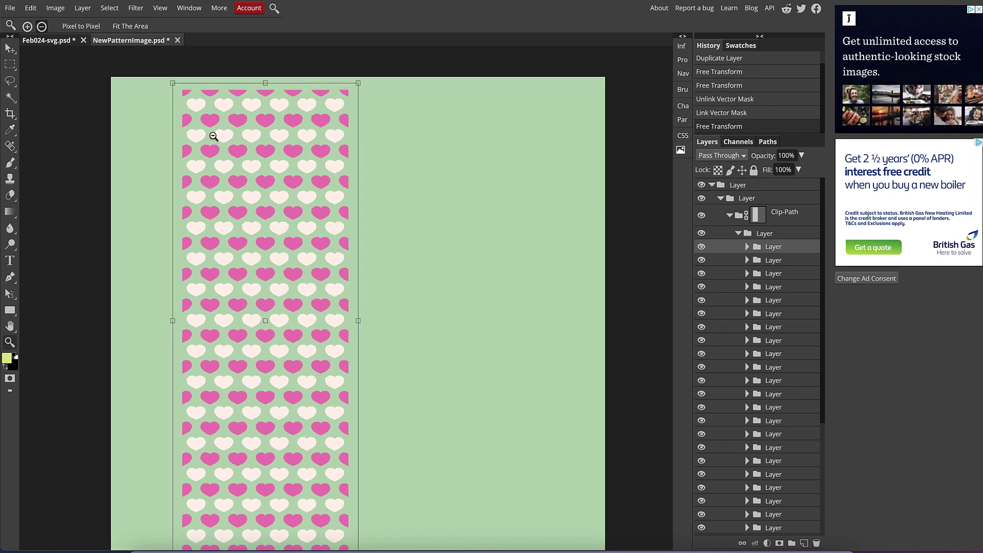
pyautogui.click(214, 137)
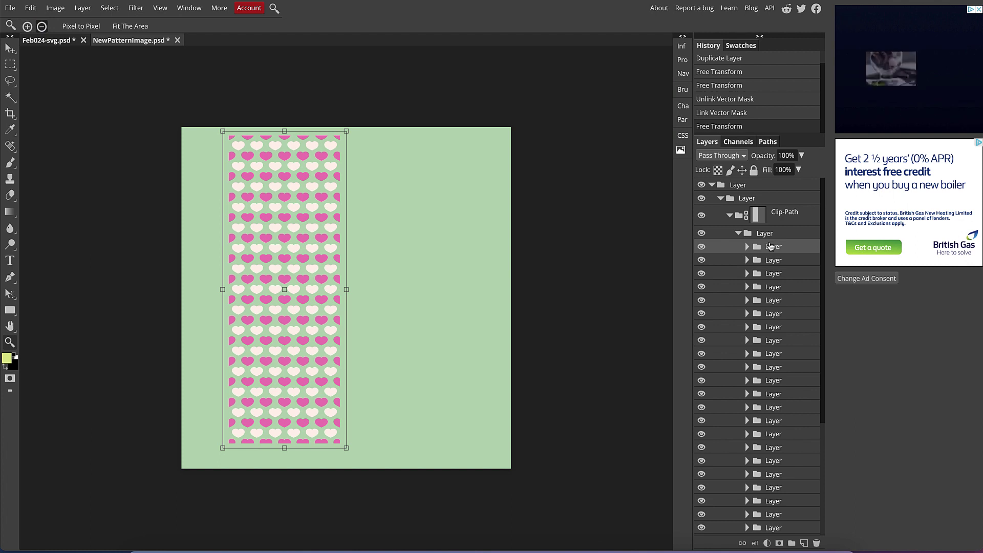
pyautogui.press('v')
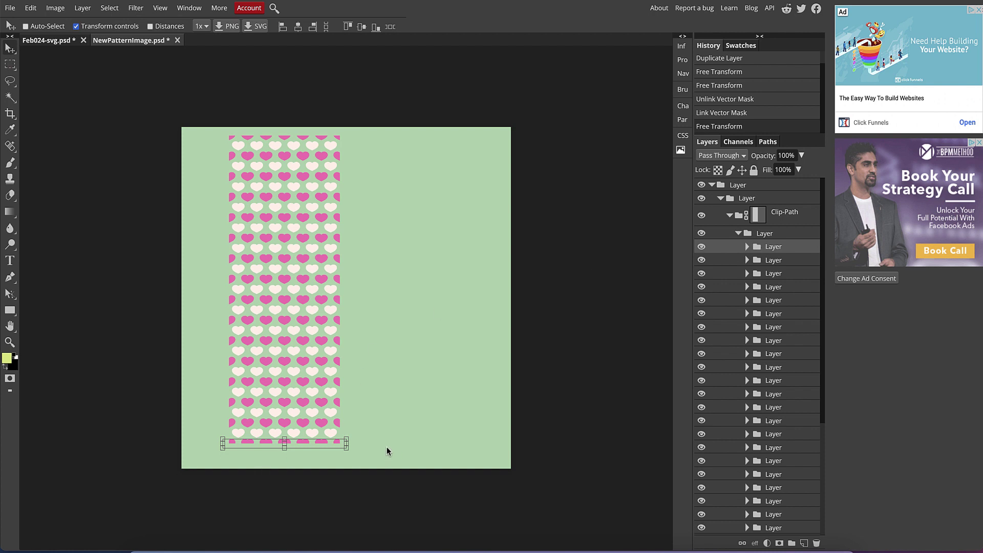
pyautogui.press('Delete')
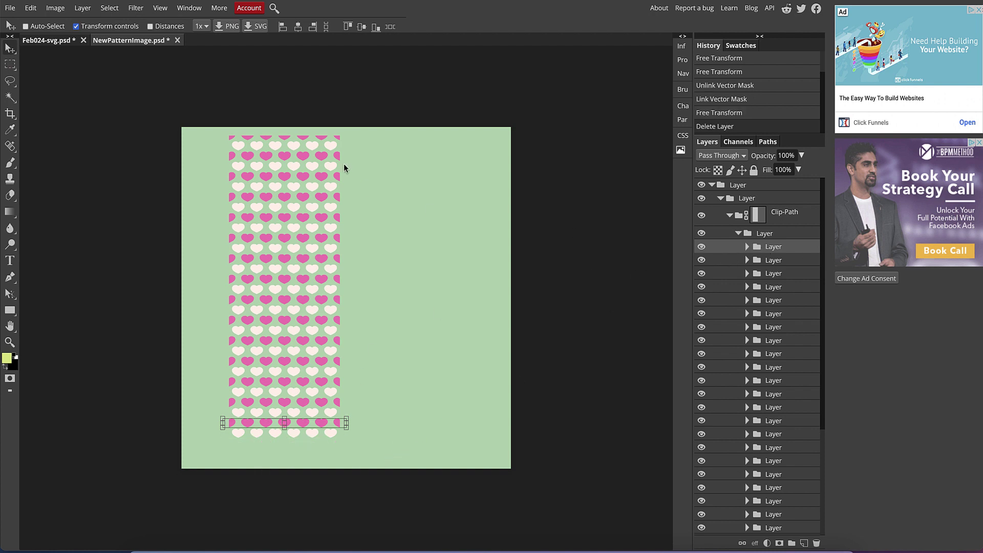
# Find the layer holding the cut-off pink hearts at the very top of the strip and delete it
pyautogui.scroll(-5, 712, 367)
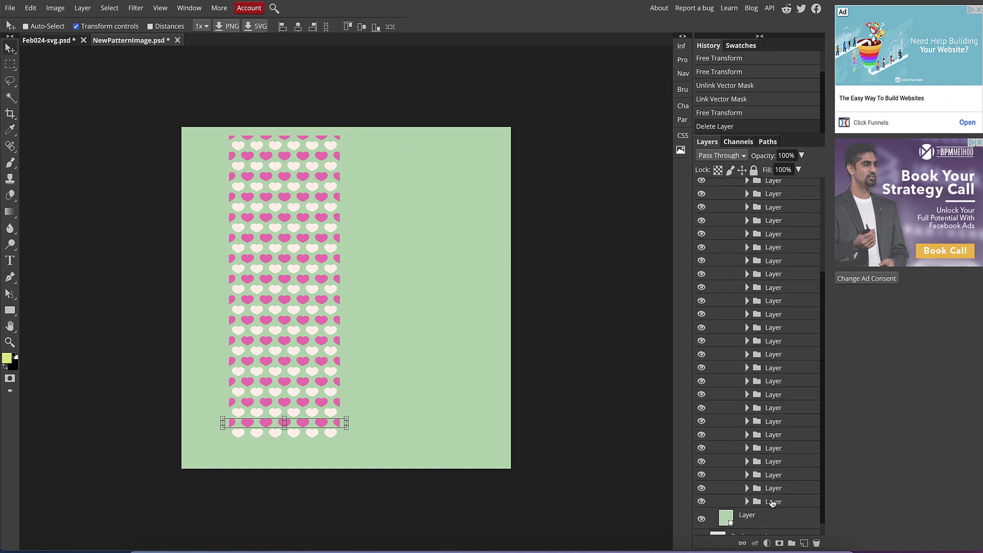
pyautogui.click(773, 503)
pyautogui.click(775, 490)
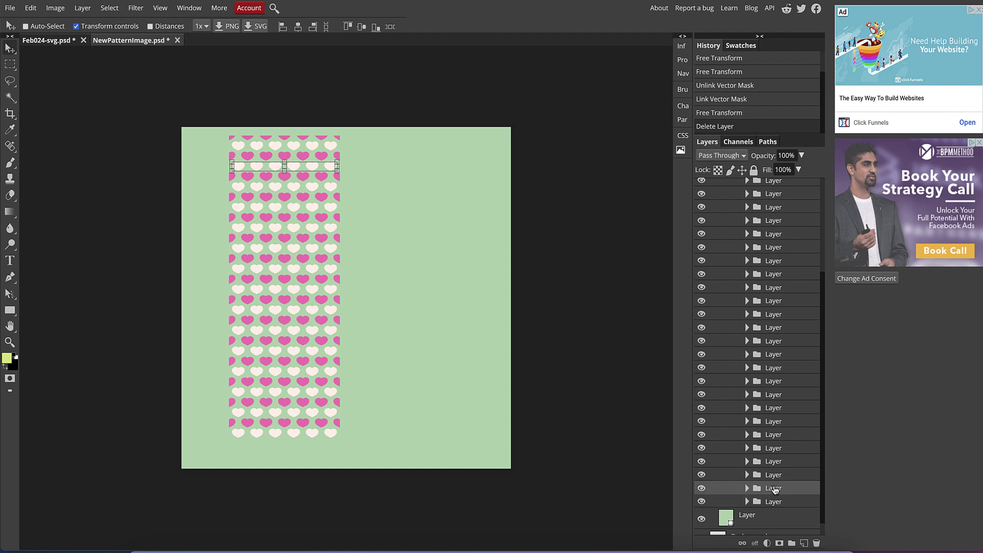
pyautogui.click(776, 476)
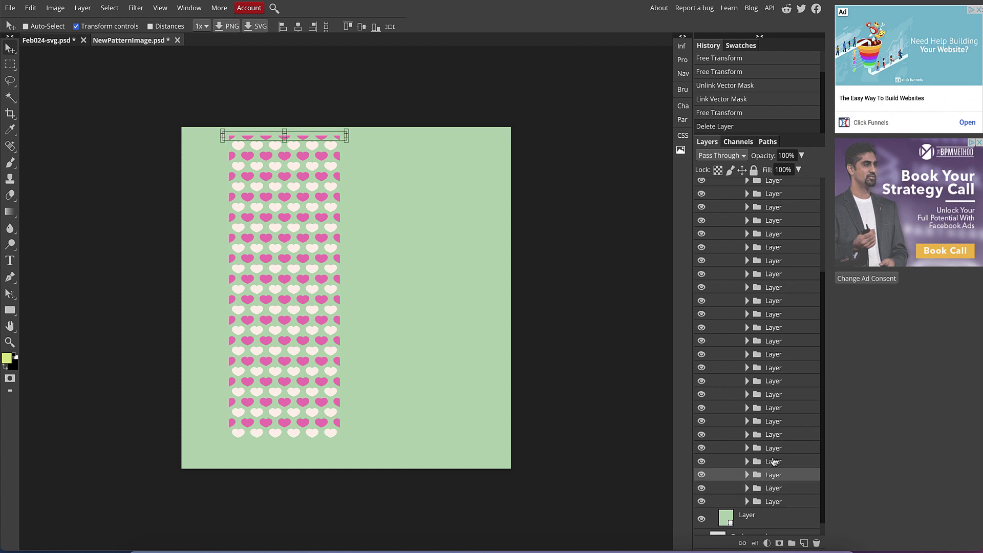
pyautogui.press('Delete')
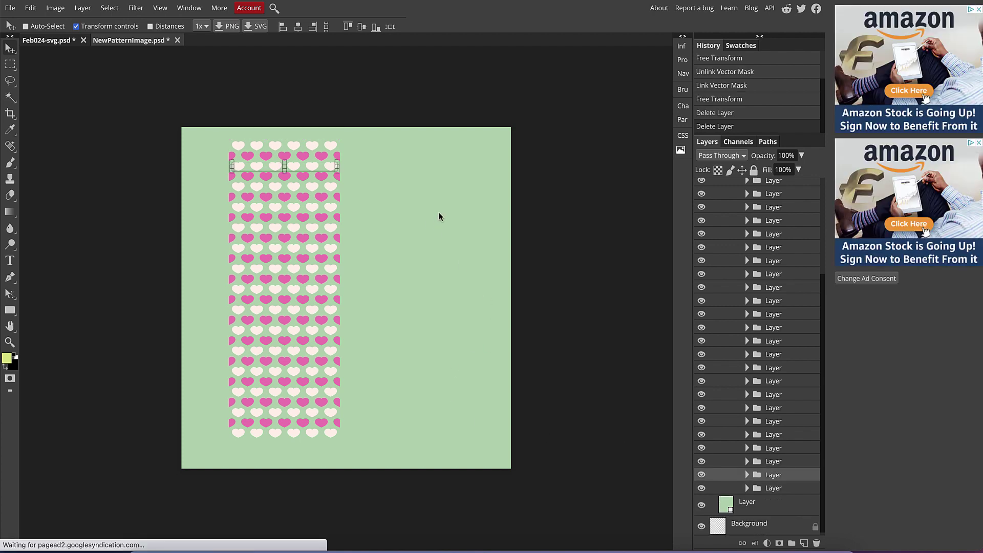
# Delete the half hearts at both ends of the uppermost full pink row and collapse that row's group
pyautogui.click(774, 489)
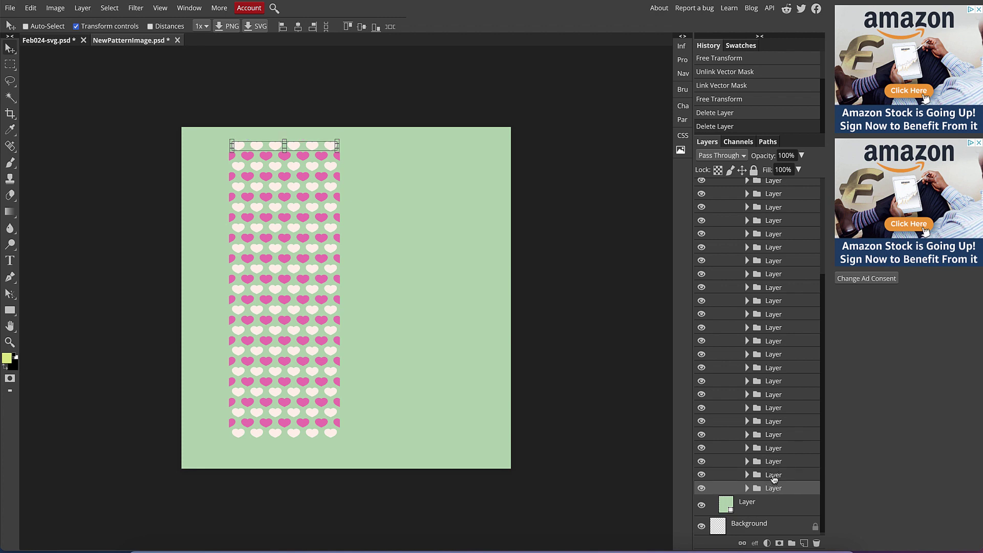
pyautogui.click(774, 476)
pyautogui.click(775, 463)
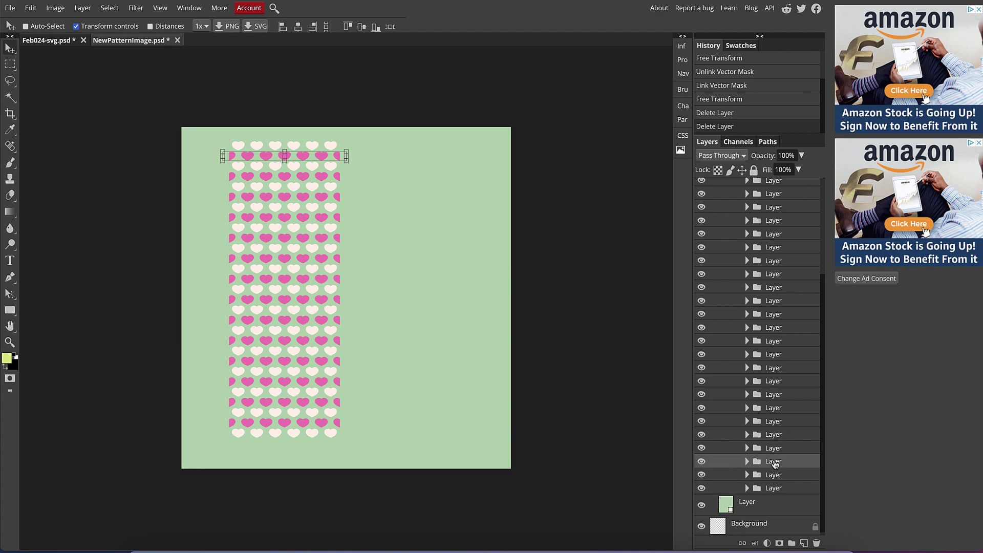
pyautogui.click(748, 463)
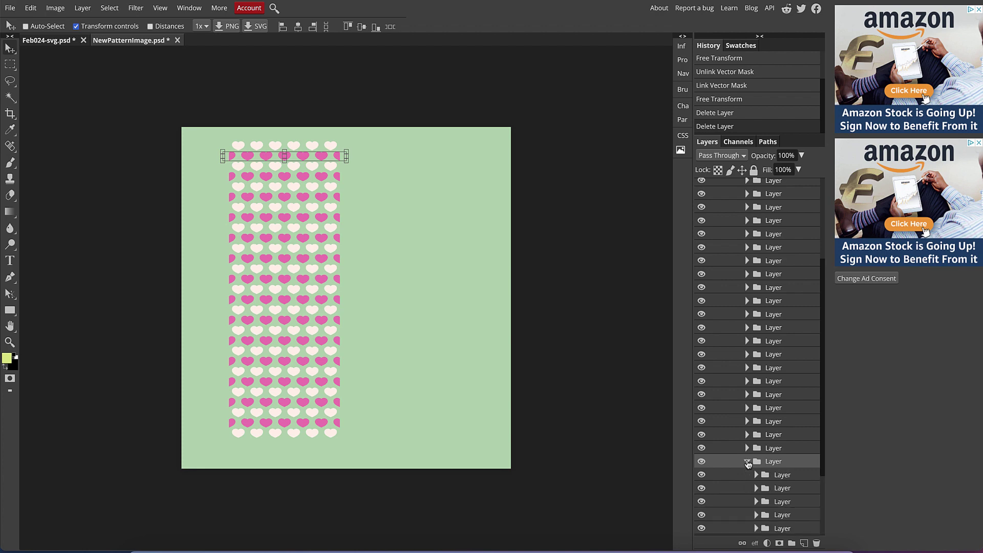
pyautogui.scroll(-3, 792, 450)
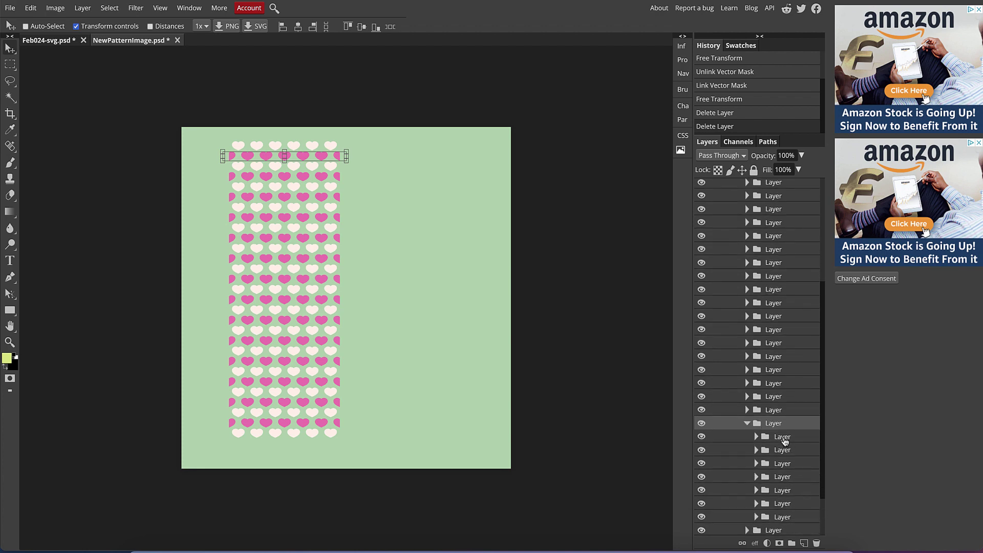
pyautogui.click(783, 437)
pyautogui.press('Delete')
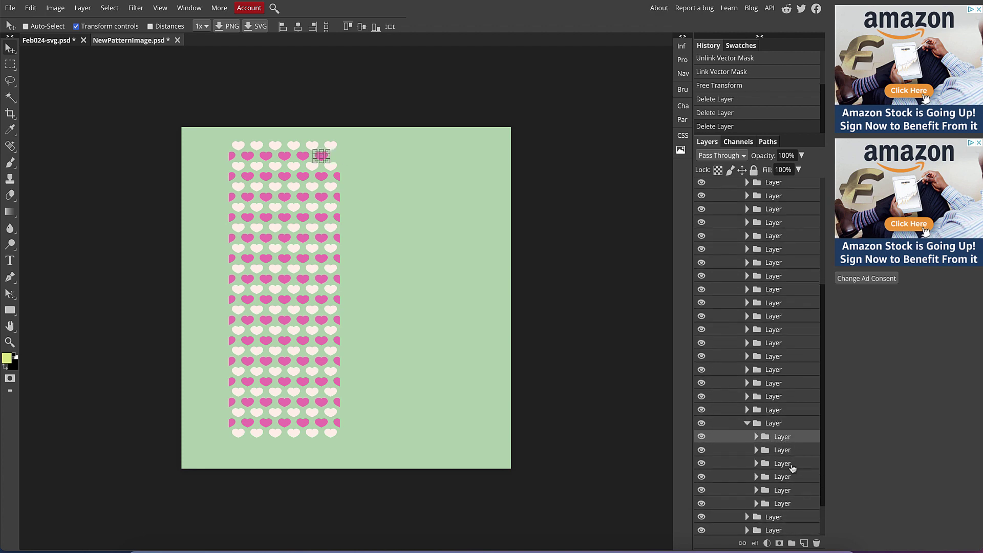
pyautogui.click(787, 505)
pyautogui.press('Delete')
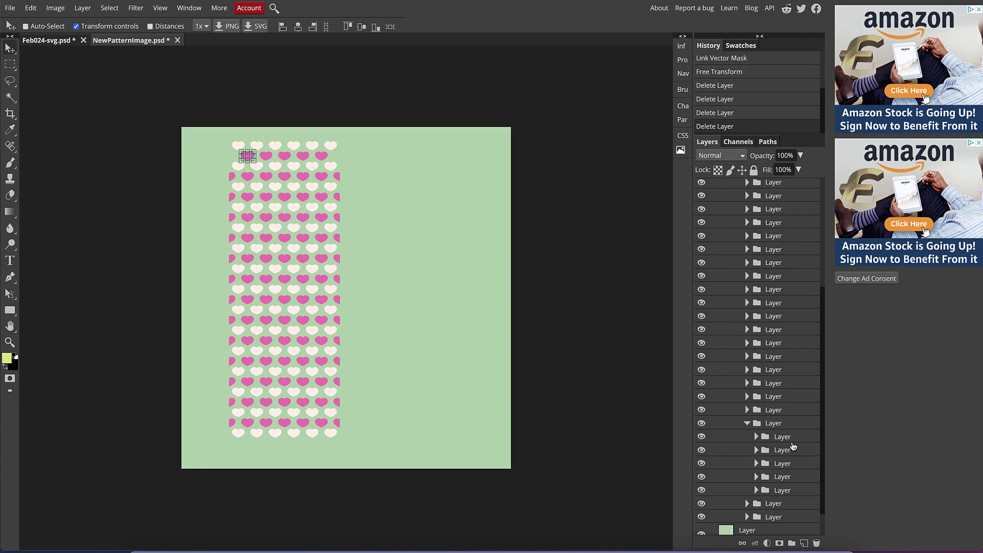
pyautogui.click(748, 424)
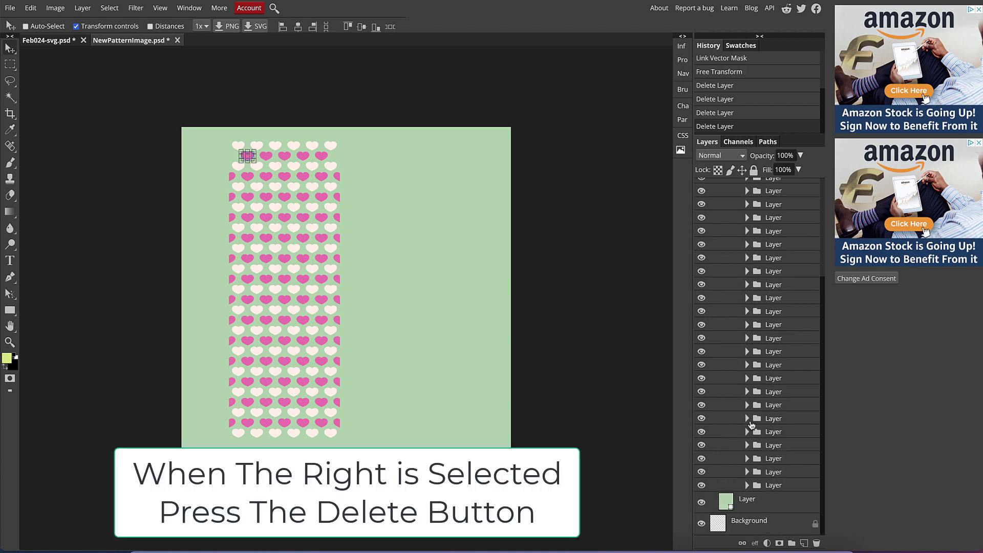
# Delete the half hearts at both ends of the third pink row from the top and collapse its group
pyautogui.click(774, 408)
pyautogui.click(747, 404)
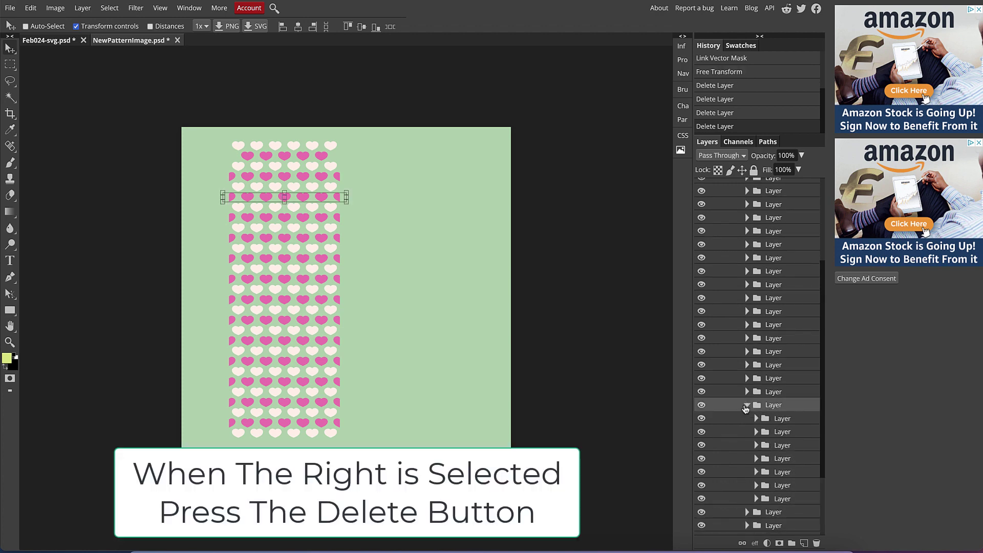
pyautogui.click(783, 420)
pyautogui.press('Delete')
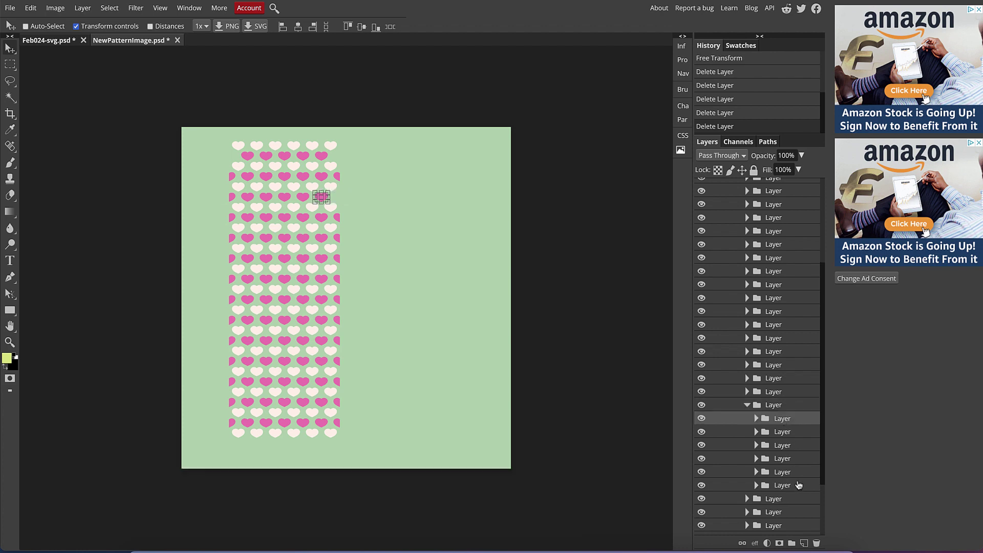
pyautogui.click(787, 488)
pyautogui.press('Delete')
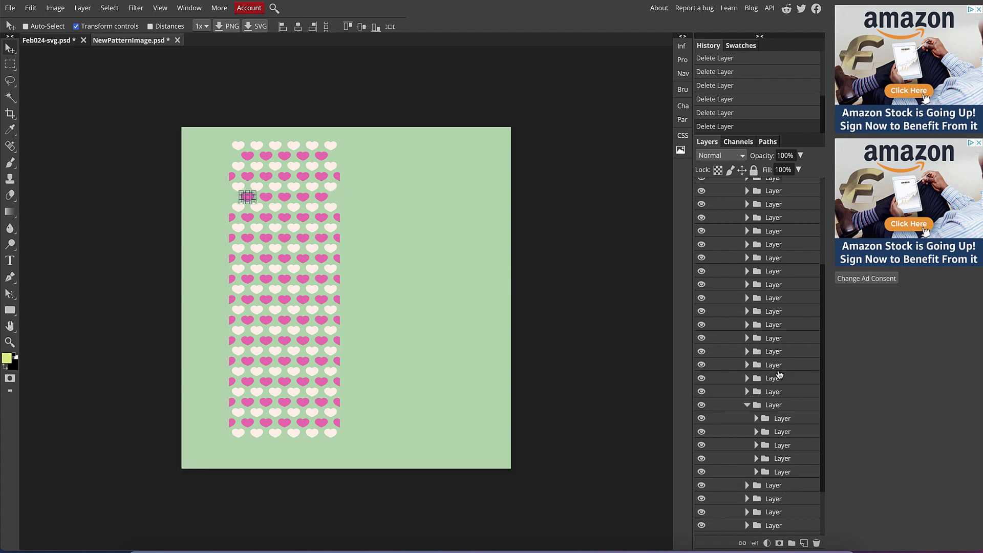
pyautogui.click(749, 404)
# Delete the half hearts at both ends of the fourth and fifth pink rows from the top
pyautogui.click(762, 392)
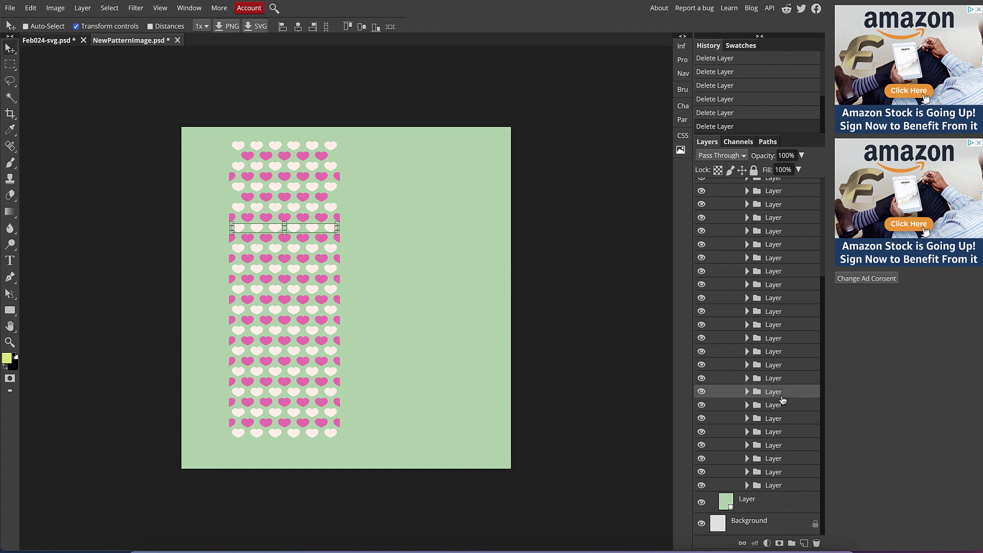
pyautogui.click(761, 392)
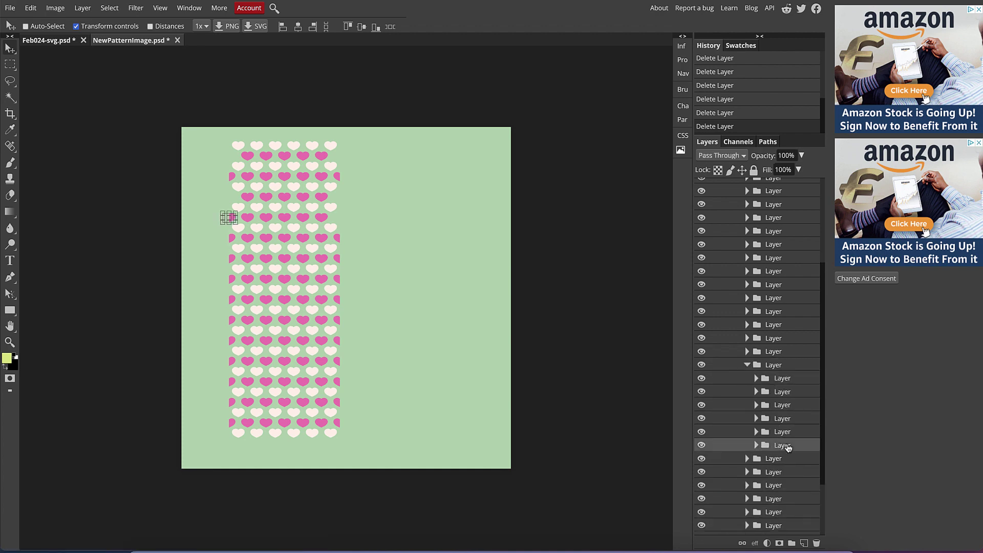
pyautogui.keyDown('ctrl'); pyautogui.click(248, 237); pyautogui.keyUp('ctrl')
pyautogui.keyDown('ctrl'); pyautogui.click(248, 238); pyautogui.keyUp('ctrl')
pyautogui.click(790, 354)
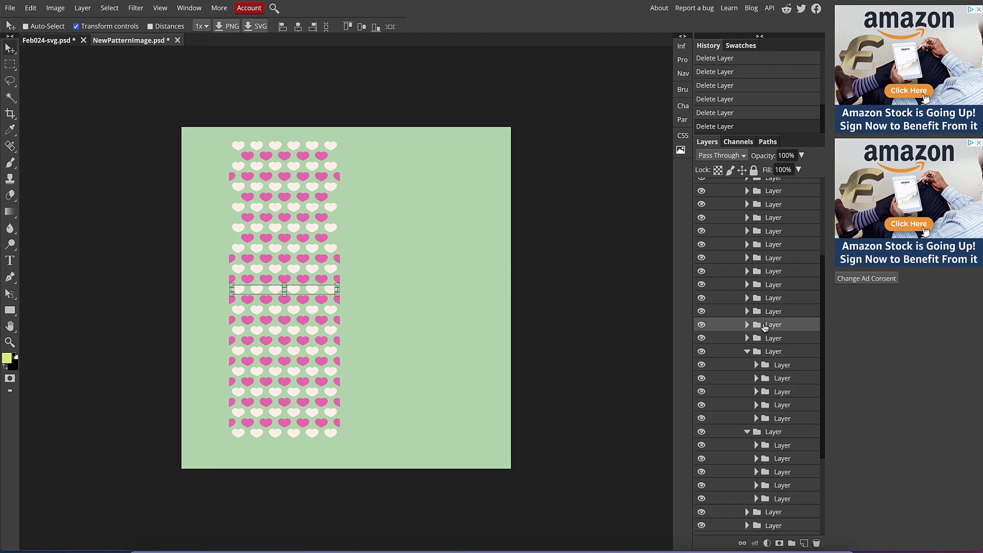
# Delete the half hearts at both ends of the sixth, seventh and eighth pink rows from the top
pyautogui.click(773, 317)
pyautogui.click(783, 303)
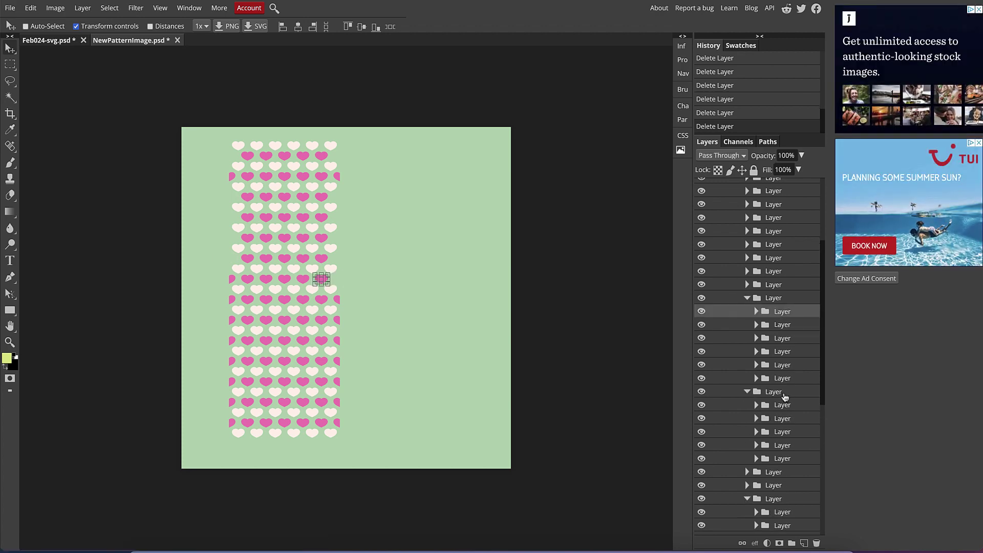
pyautogui.click(773, 257)
pyautogui.click(772, 274)
pyautogui.click(773, 271)
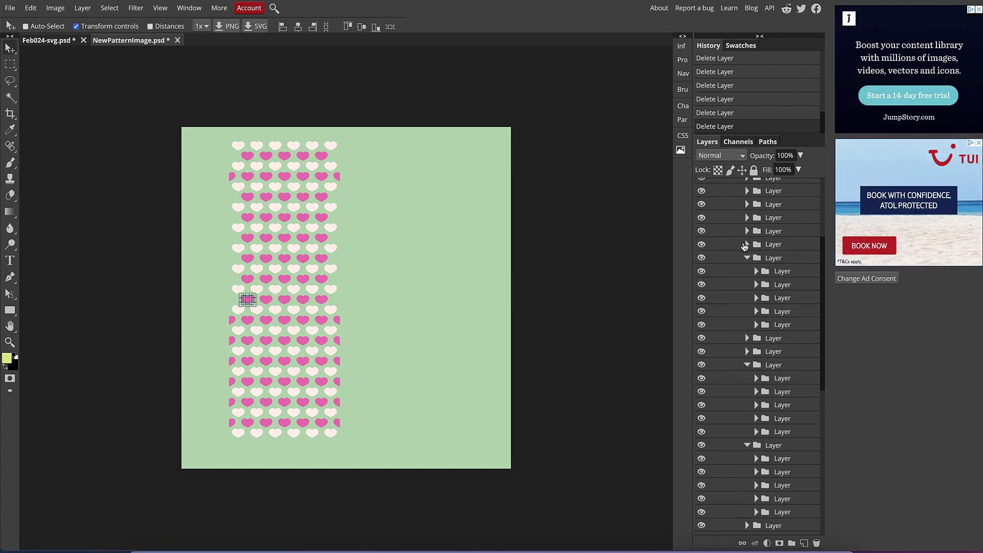
# Delete the half hearts at both ends of the ninth and tenth pink rows from the top
pyautogui.click(770, 257)
pyautogui.click(769, 217)
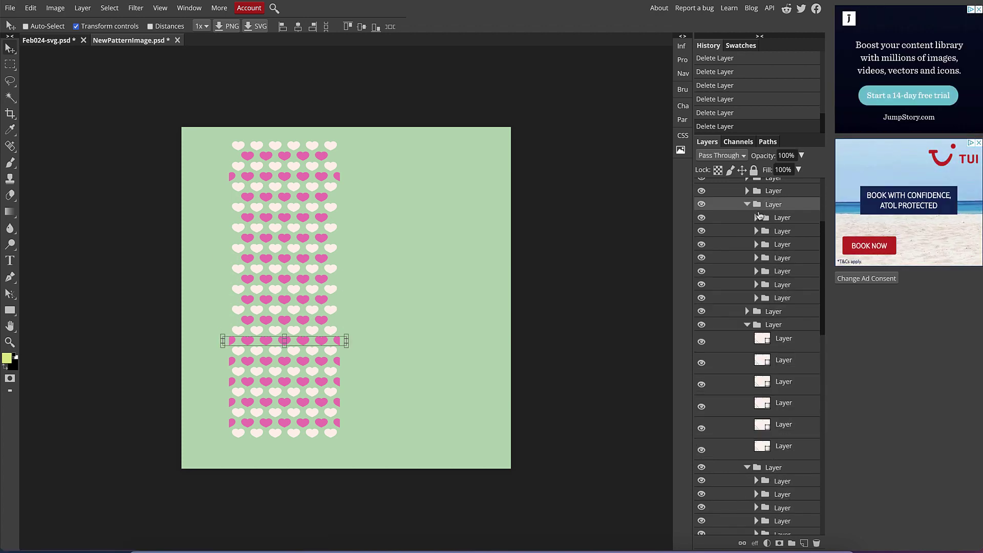
pyautogui.click(786, 286)
pyautogui.click(748, 301)
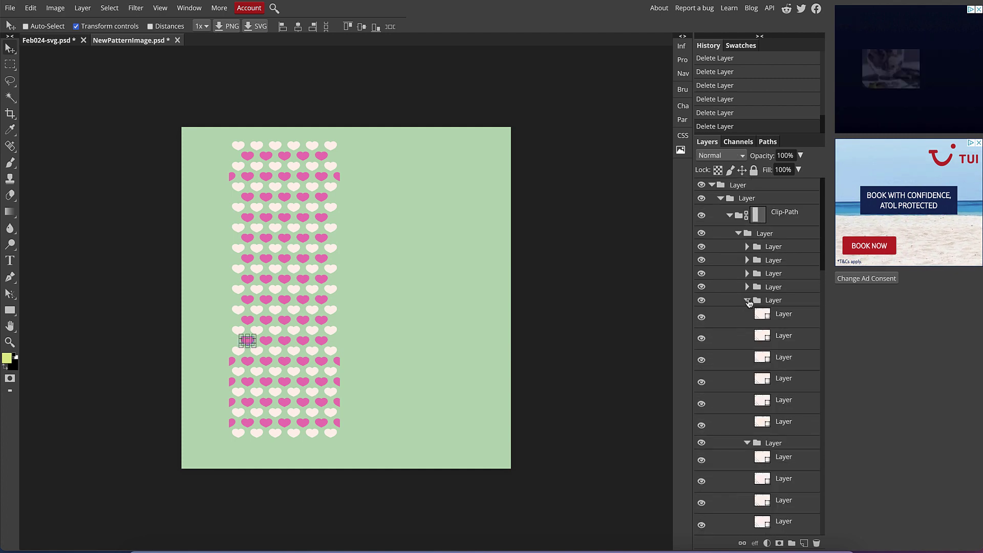
# Delete the half hearts at both ends of the three lowest pink rows
pyautogui.click(761, 441)
pyautogui.click(783, 363)
pyautogui.click(783, 367)
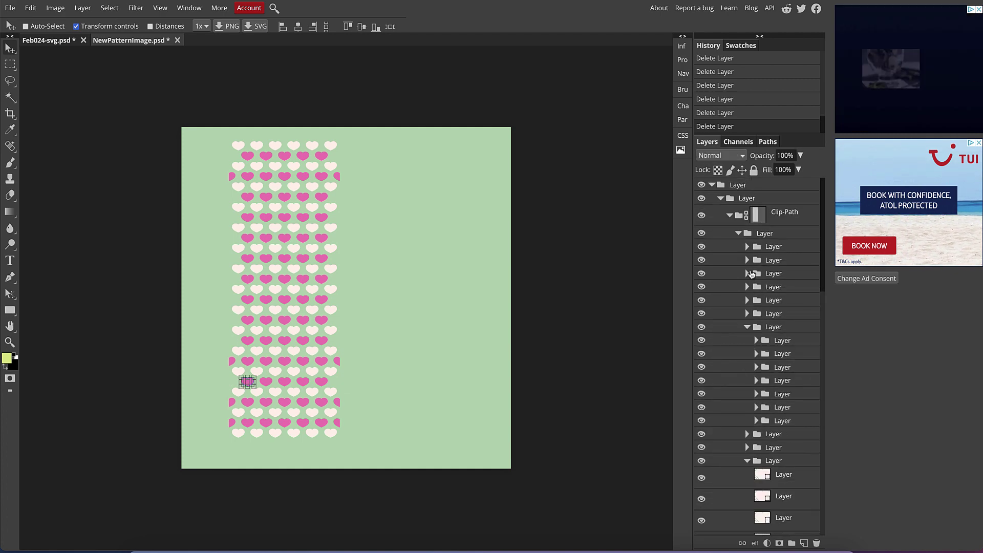
pyautogui.click(748, 247)
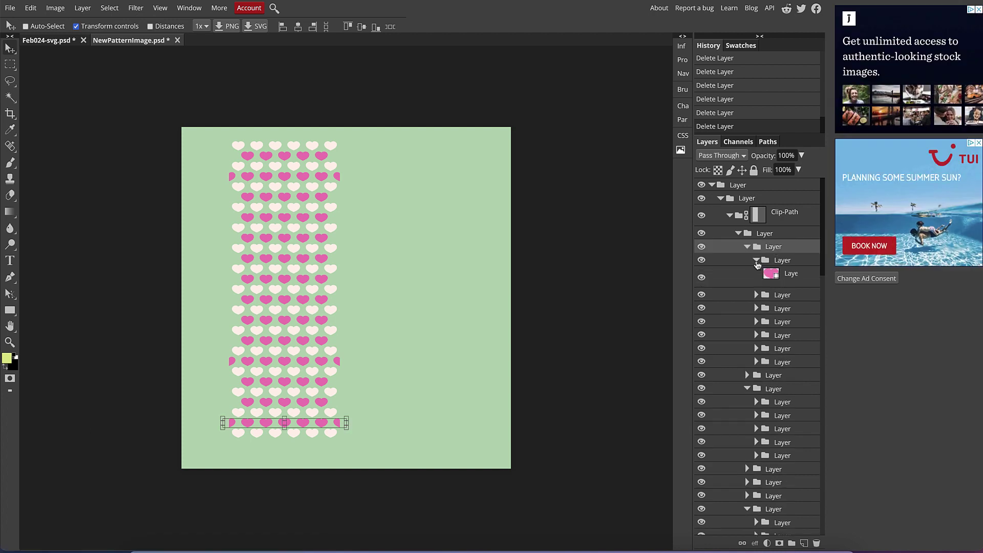
pyautogui.click(774, 247)
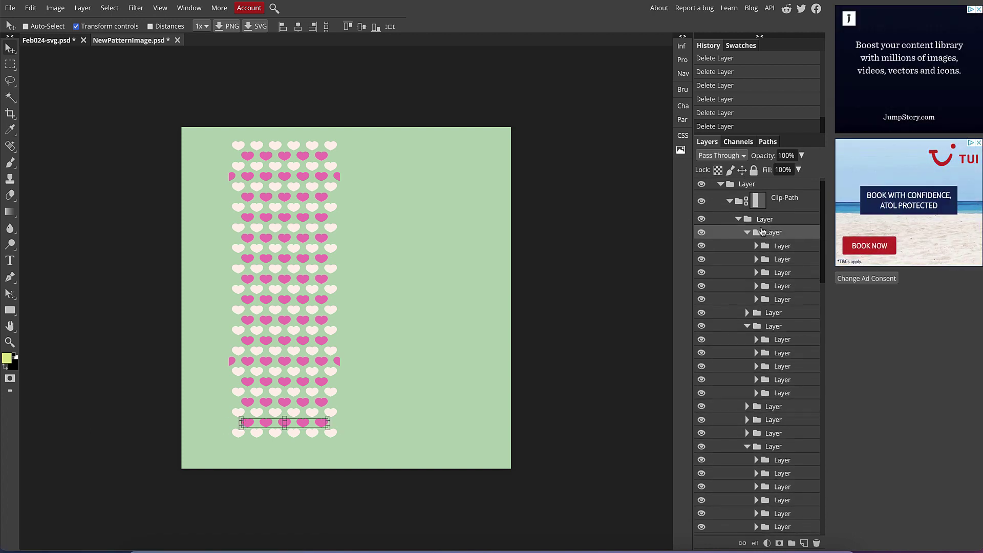
# Stretch the Clip-Path group's upper-left corner to the canvas corner, scaling it to 133.33% width and 102.80% height
pyautogui.click(721, 220)
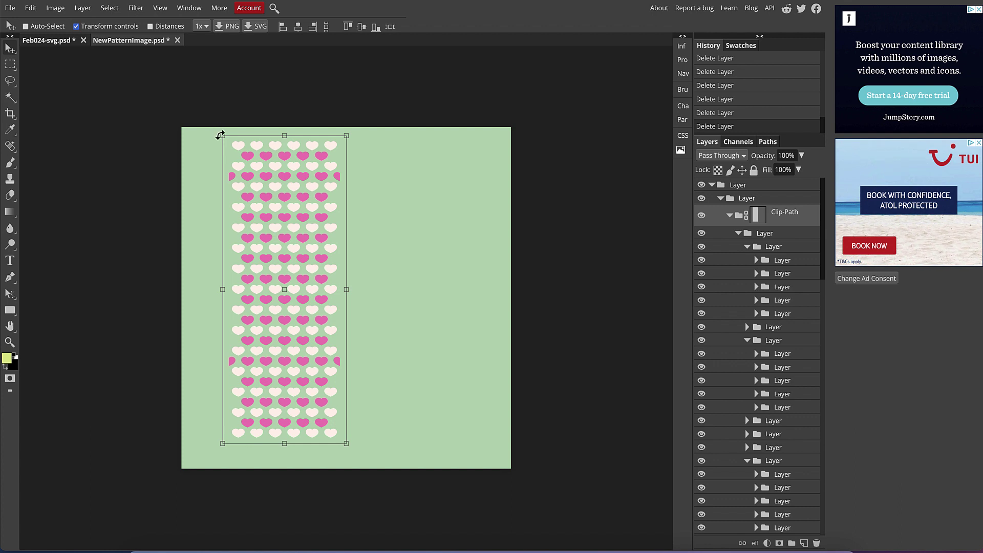
pyautogui.moveTo(222, 136); pyautogui.dragTo(180, 127)
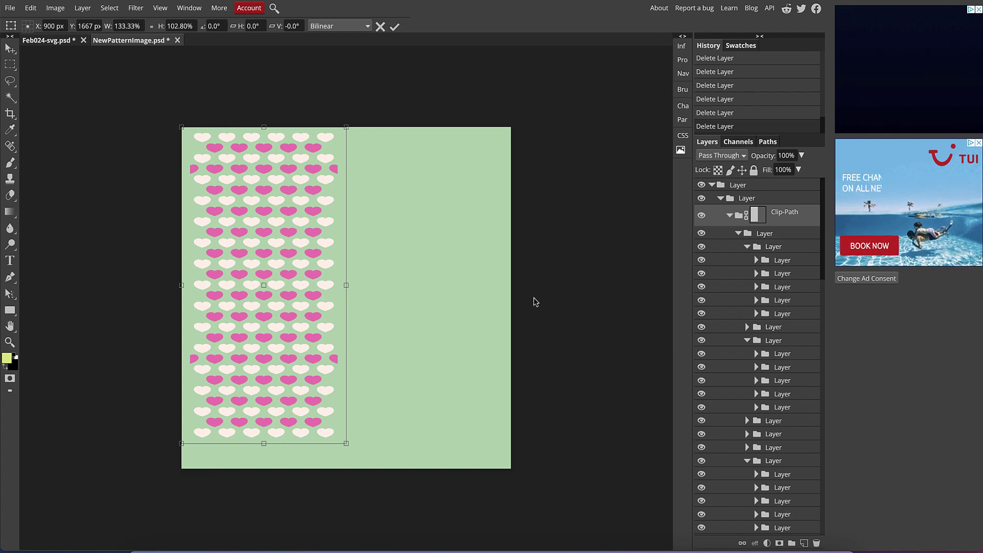
pyautogui.click(760, 235)
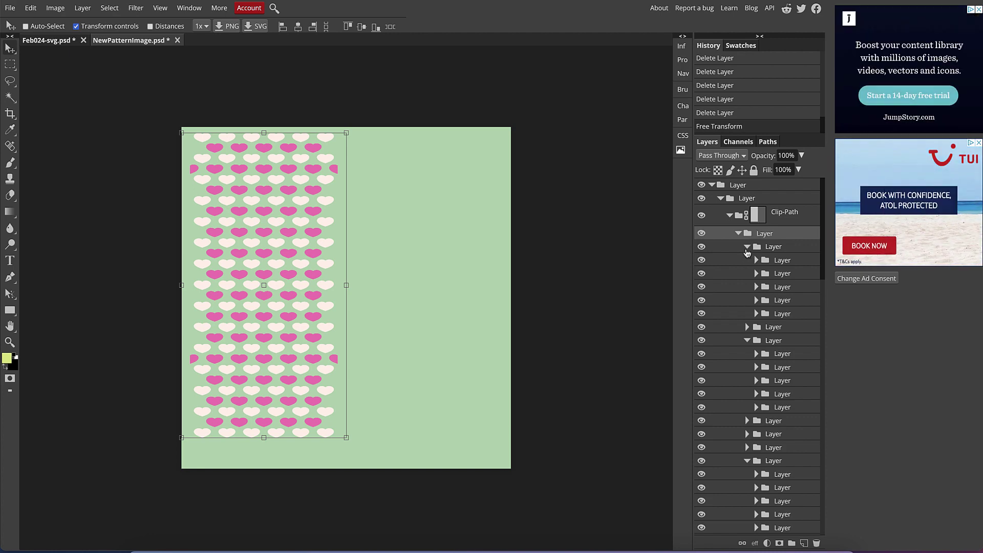
# Collapse the expanded row groups and delete the half hearts at both ends of the fourth pink row from the bottom
pyautogui.click(747, 248)
pyautogui.click(746, 274)
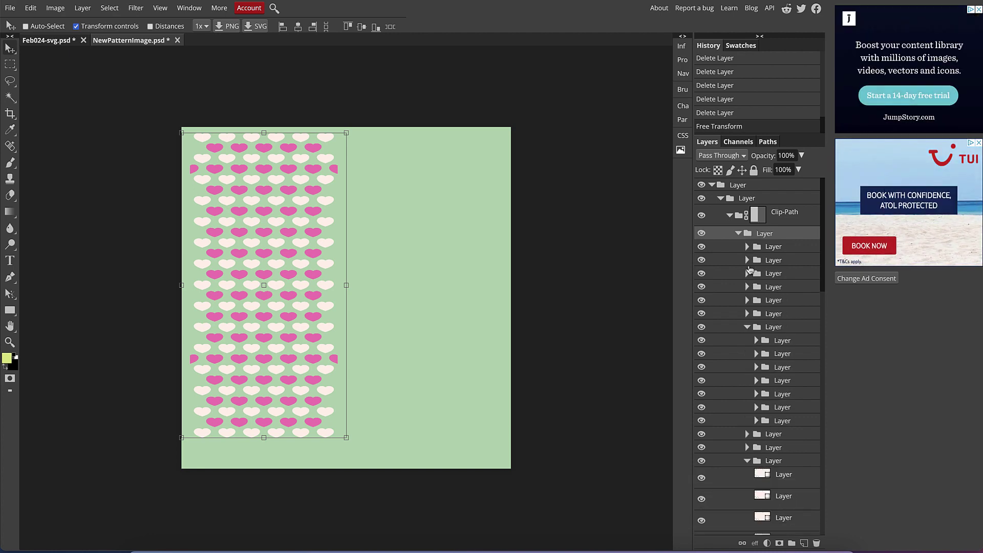
pyautogui.click(749, 264)
pyautogui.click(750, 264)
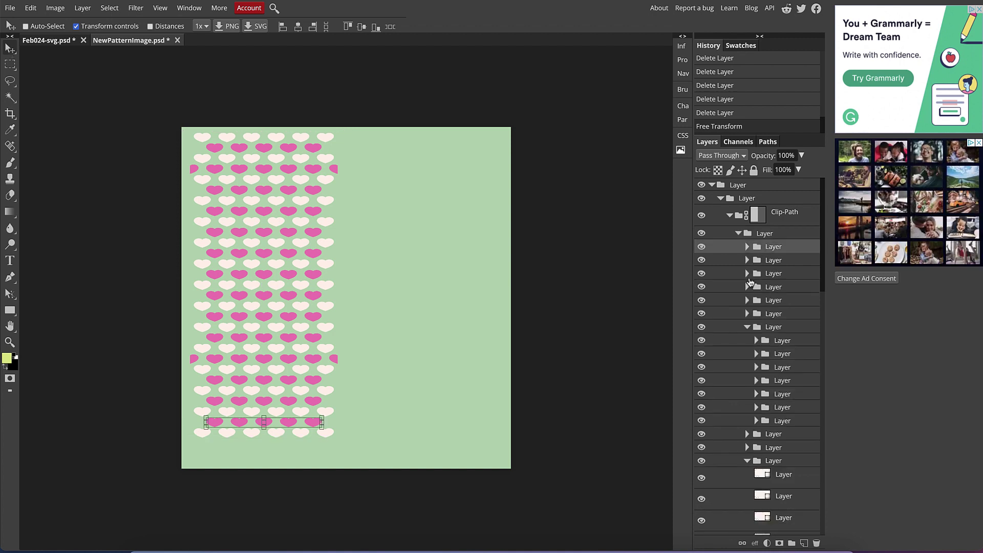
pyautogui.click(773, 287)
pyautogui.press('Delete')
pyautogui.press('Delete')
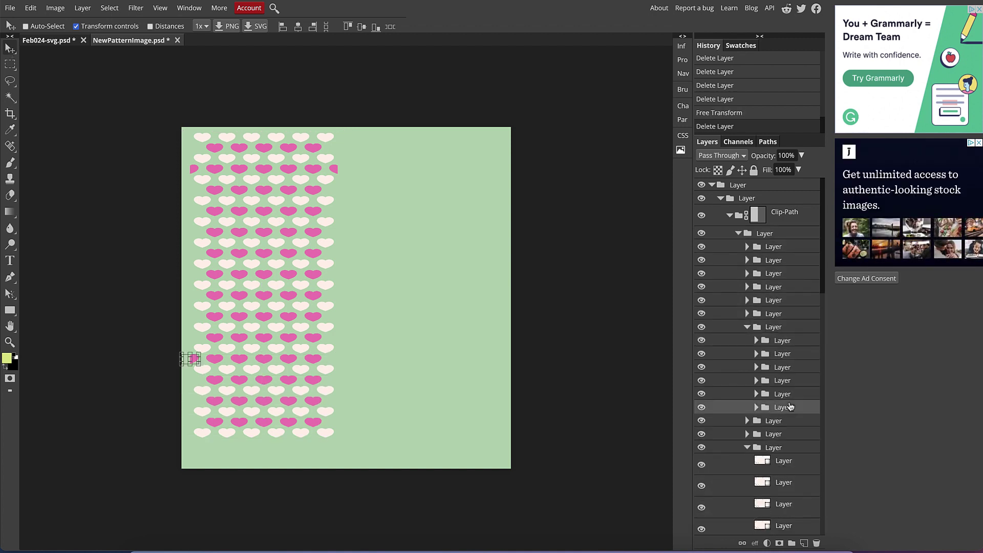
pyautogui.click(747, 262)
pyautogui.click(773, 235)
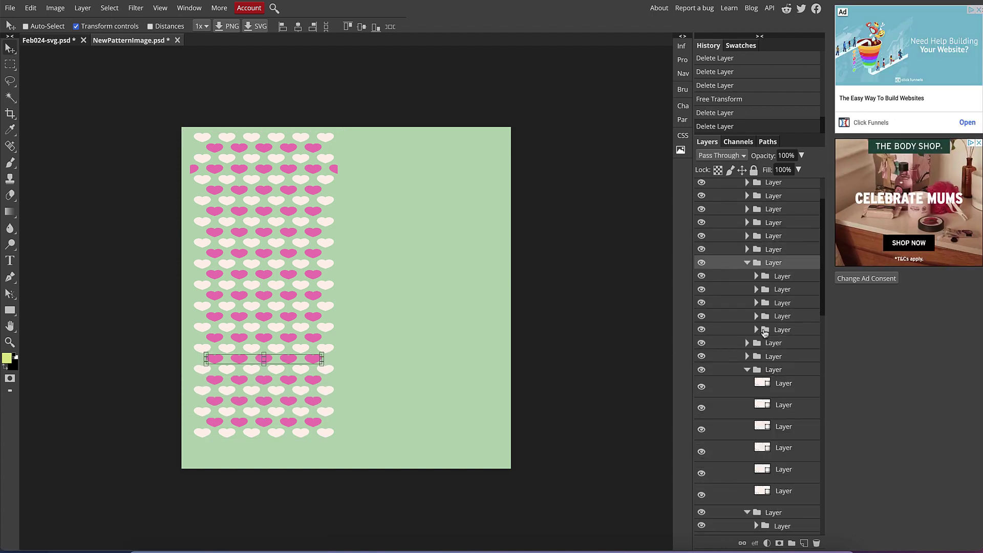
# Collapse the remaining expanded row groups and delete the half hearts at both ends of the second pink row from the top
pyautogui.click(773, 276)
pyautogui.click(748, 302)
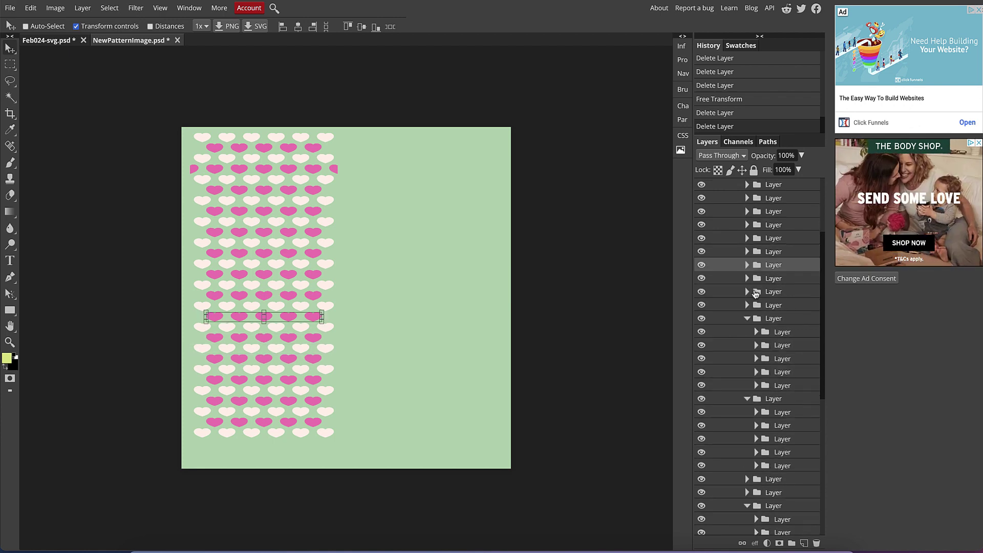
pyautogui.click(759, 304)
pyautogui.click(772, 332)
pyautogui.scroll(-3, 770, 340)
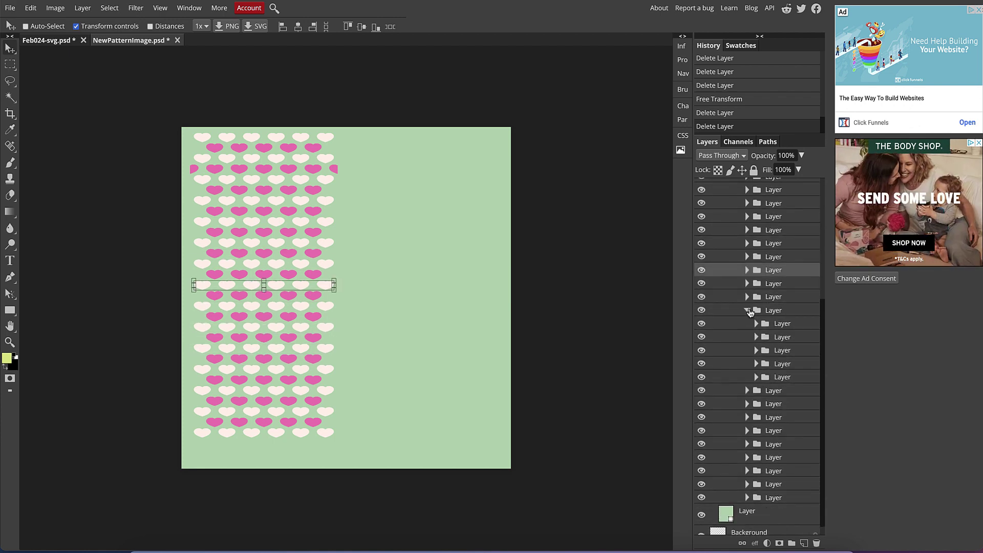
pyautogui.click(756, 397)
pyautogui.click(747, 418)
pyautogui.press('Delete')
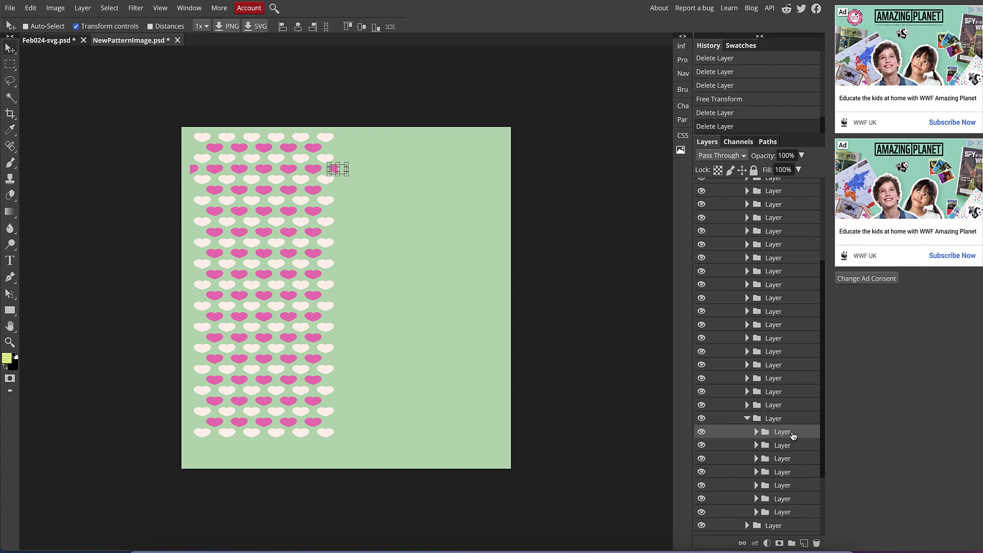
pyautogui.press('Delete')
pyautogui.scroll(-2, 744, 395)
pyautogui.scroll(10, 763, 244)
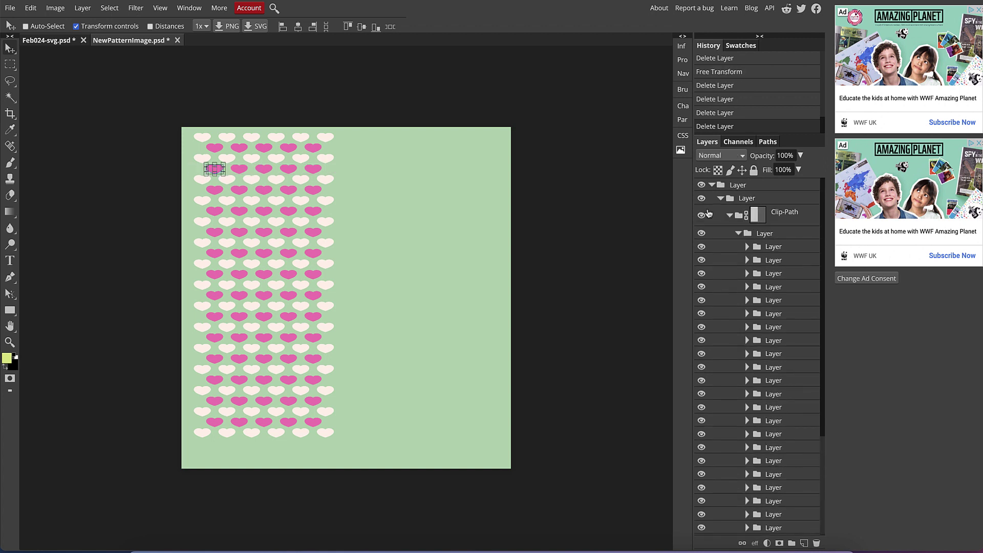
# Collapse the hearts group, stretch it to 109.05% height and move it against the canvas's left edge at X 807, Y 1800 px
pyautogui.click(721, 199)
pyautogui.click(744, 199)
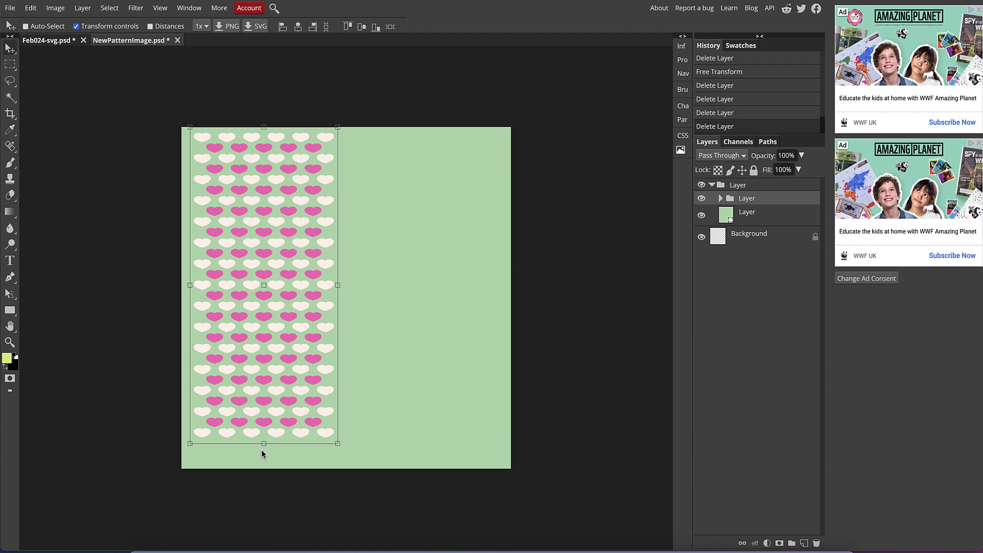
pyautogui.moveTo(263, 446)
pyautogui.mouseDown()
pyautogui.moveTo(261, 476)
pyautogui.moveTo(261, 463)
pyautogui.mouseUp()
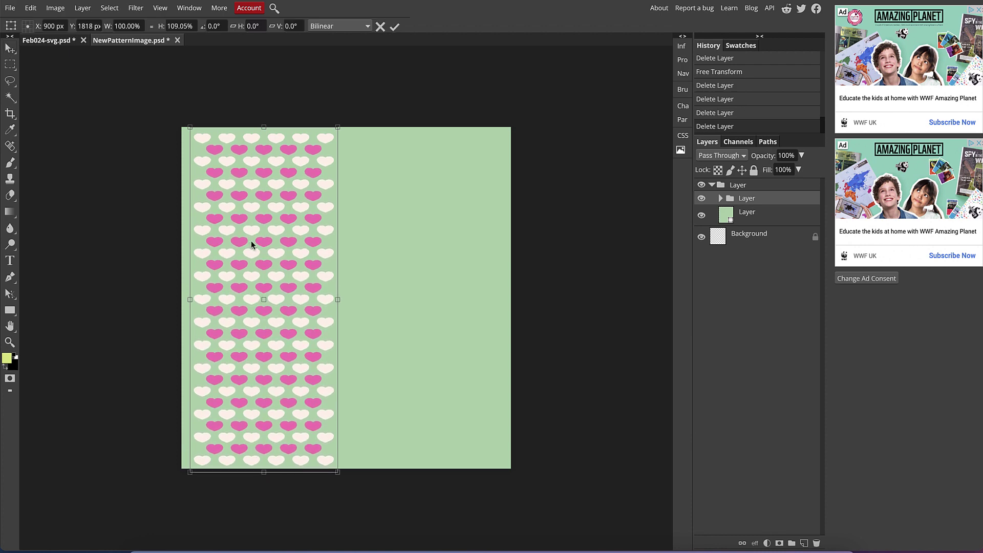
pyautogui.moveTo(258, 238); pyautogui.dragTo(258, 238)
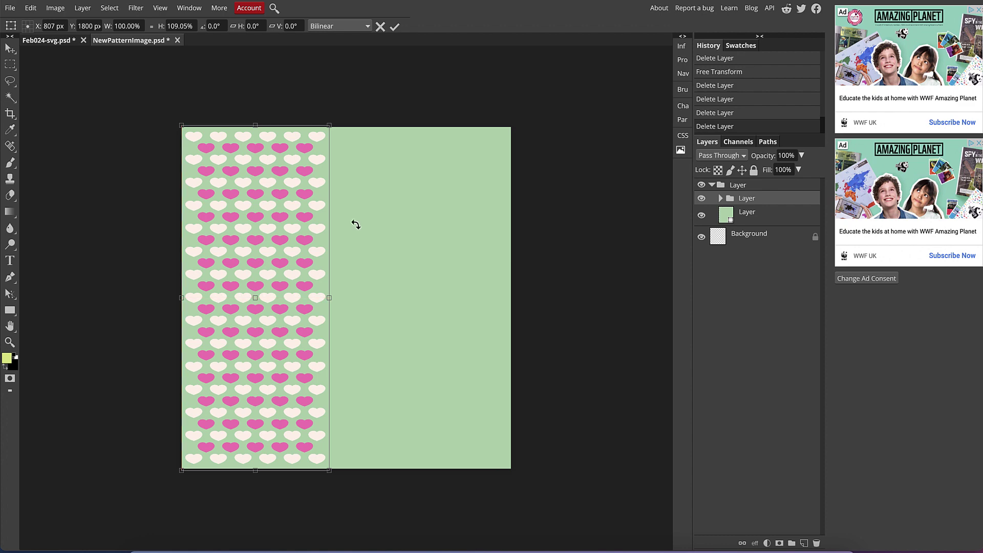
# Duplicate the hearts group and move the copy horizontally so it sits directly beside the original's right edge
pyautogui.rightClick(747, 199)
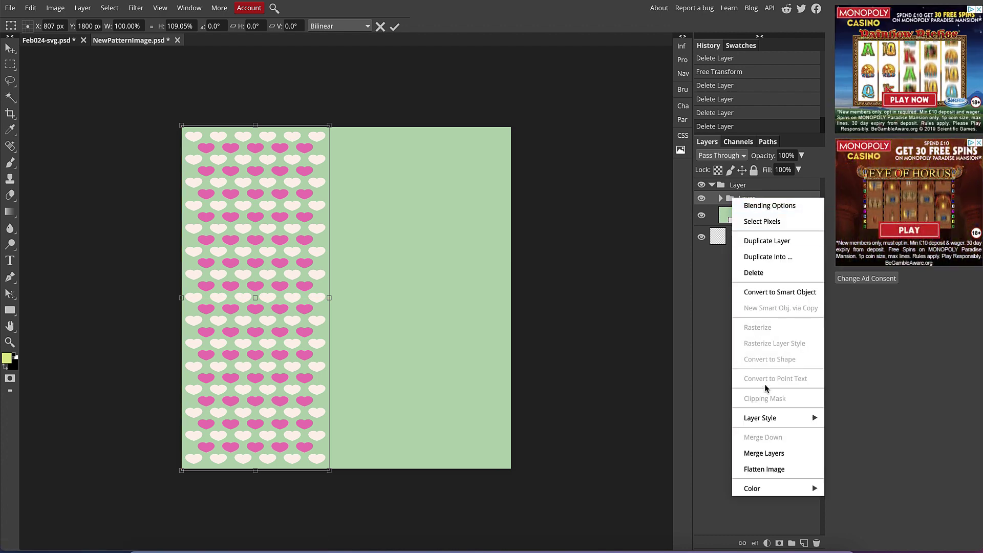
pyautogui.click(780, 247)
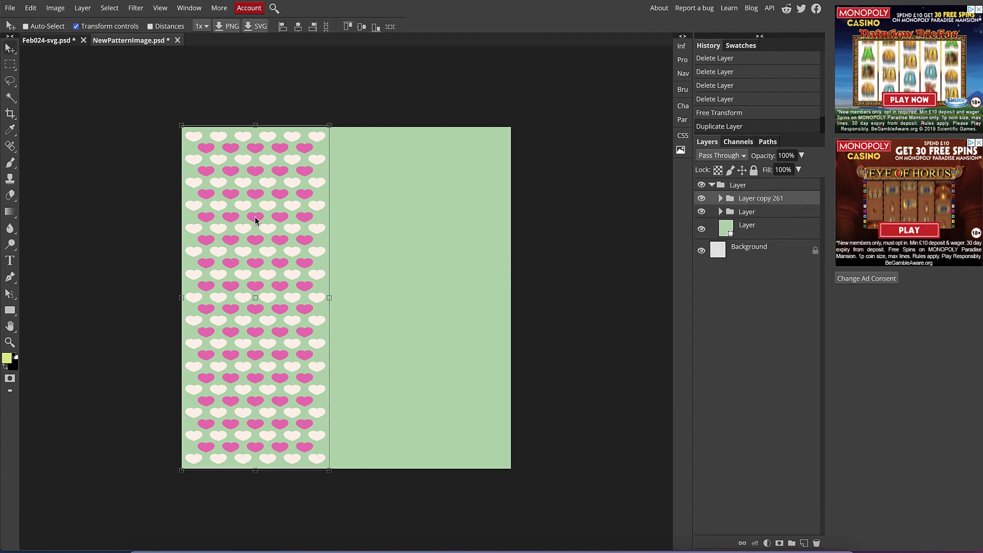
pyautogui.moveTo(258, 174); pyautogui.dragTo(398, 174)
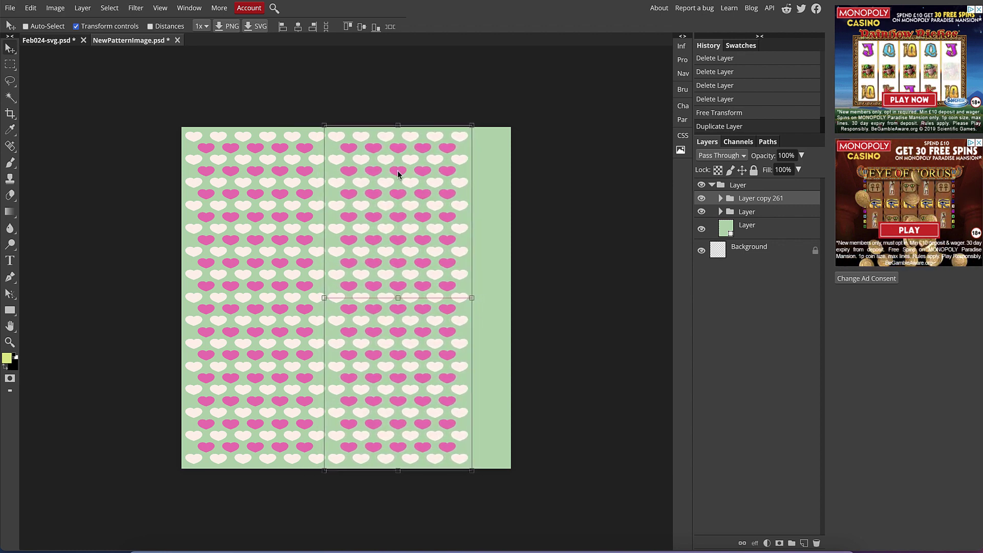
pyautogui.moveTo(398, 174); pyautogui.dragTo(398, 174)
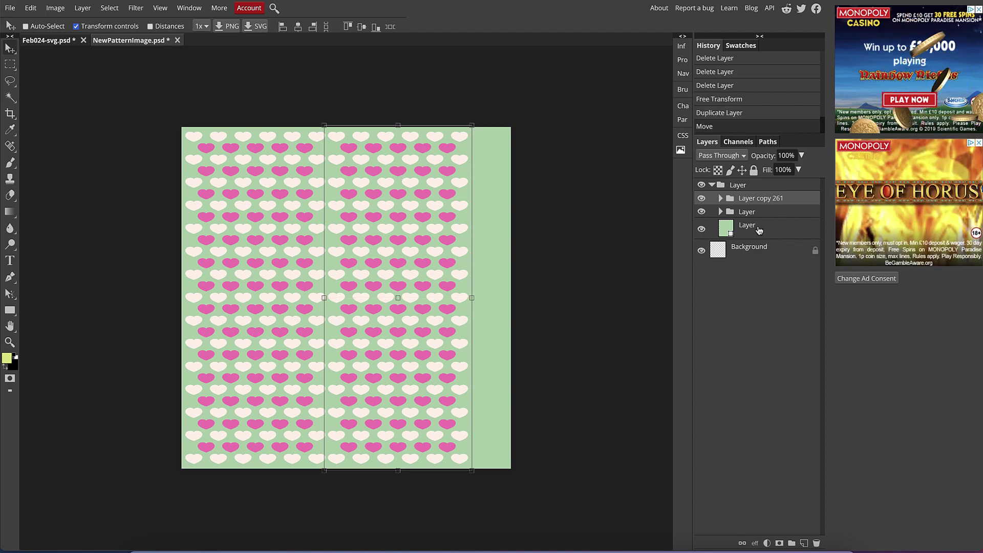
# Duplicate the second hearts strip and move the new copy right to cover the remaining empty green area
pyautogui.rightClick(765, 215)
pyautogui.click(764, 202)
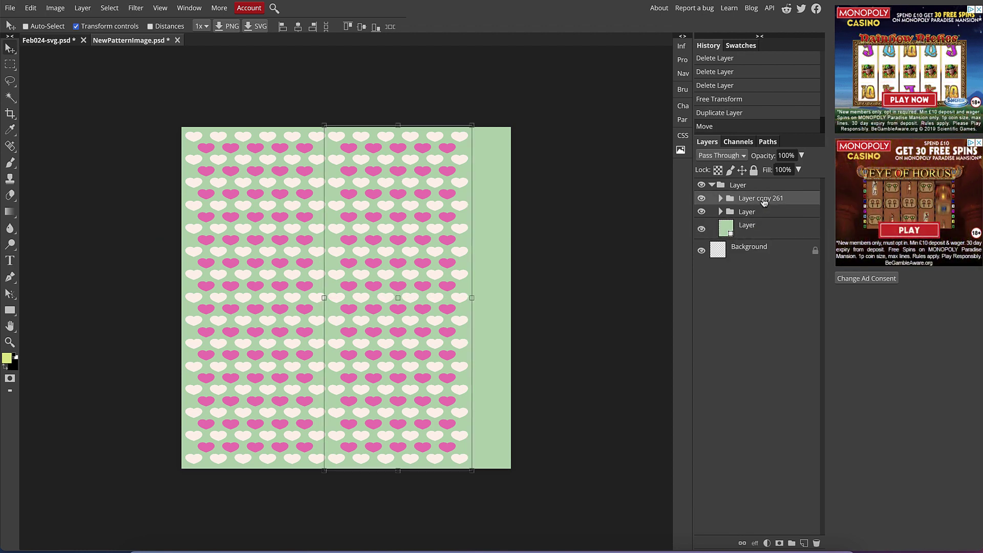
pyautogui.rightClick(764, 202)
pyautogui.click(784, 246)
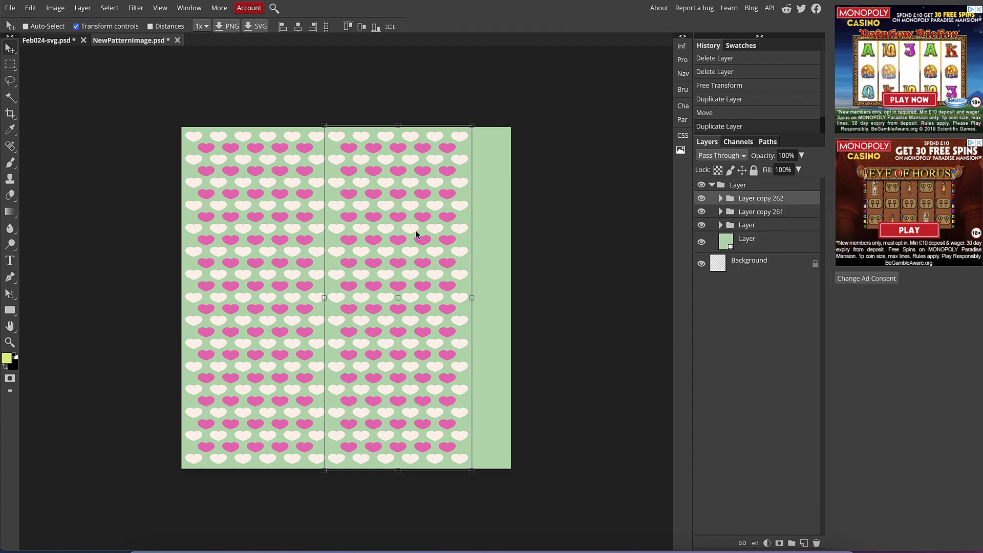
pyautogui.moveTo(420, 190); pyautogui.dragTo(572, 187)
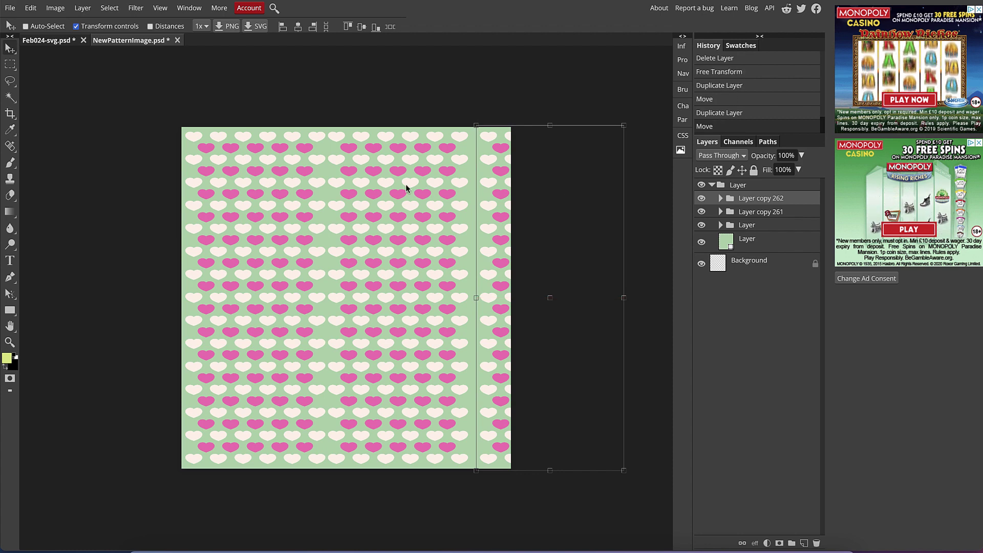
# Nudge the middle hearts strip right until its spacing to the third strip matches the gaps between hearts
pyautogui.click(768, 211)
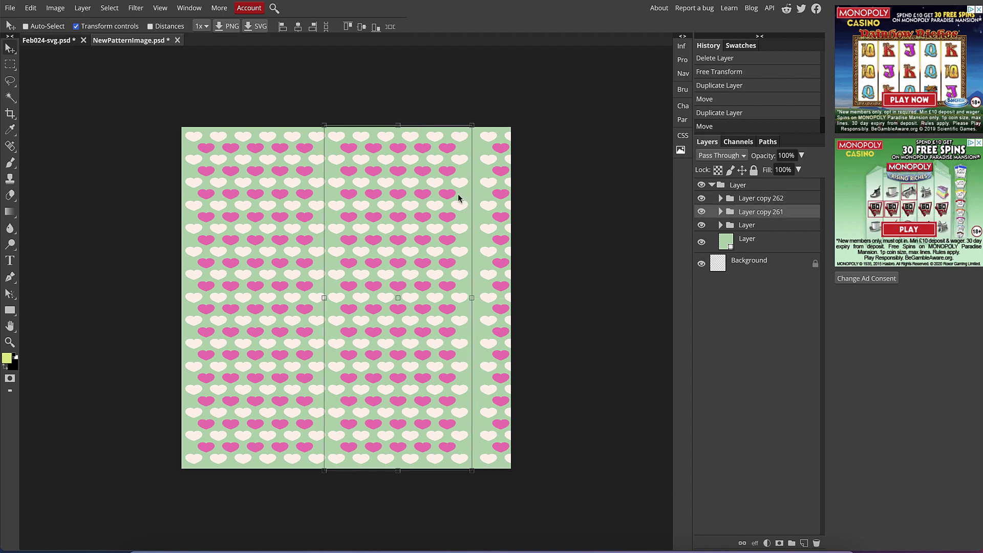
pyautogui.press('Right')
pyautogui.press('Right')
pyautogui.press('Right')
pyautogui.press('Right')
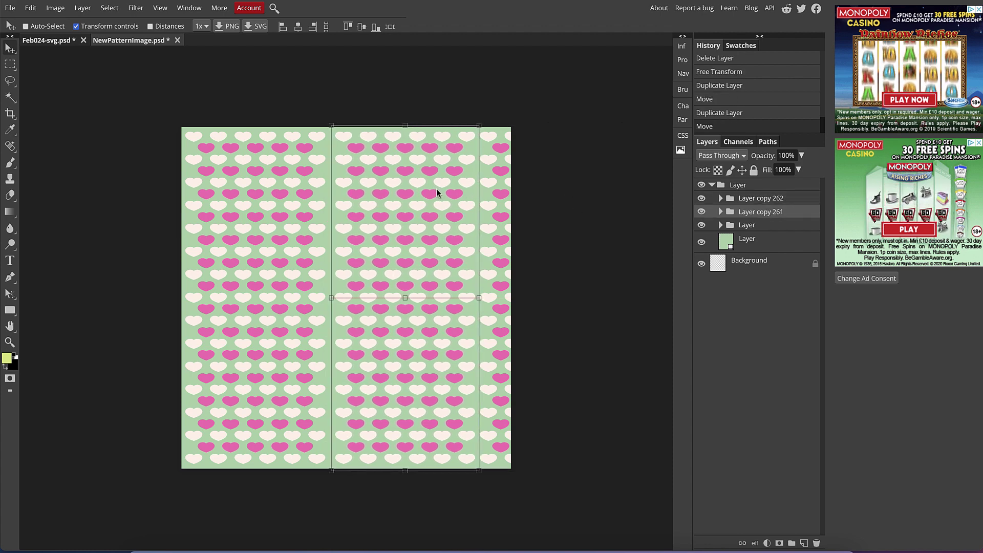
pyautogui.press('Right')
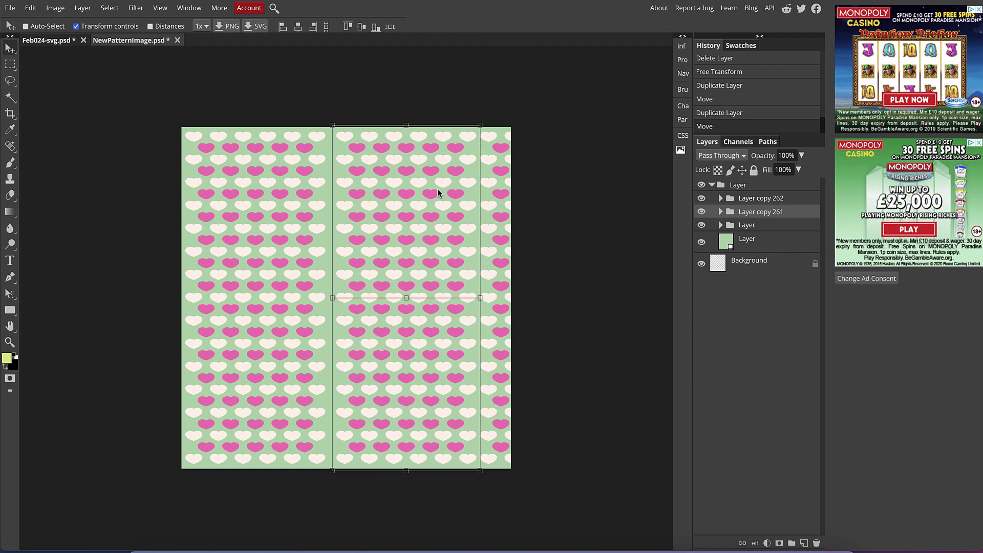
pyautogui.press('Left')
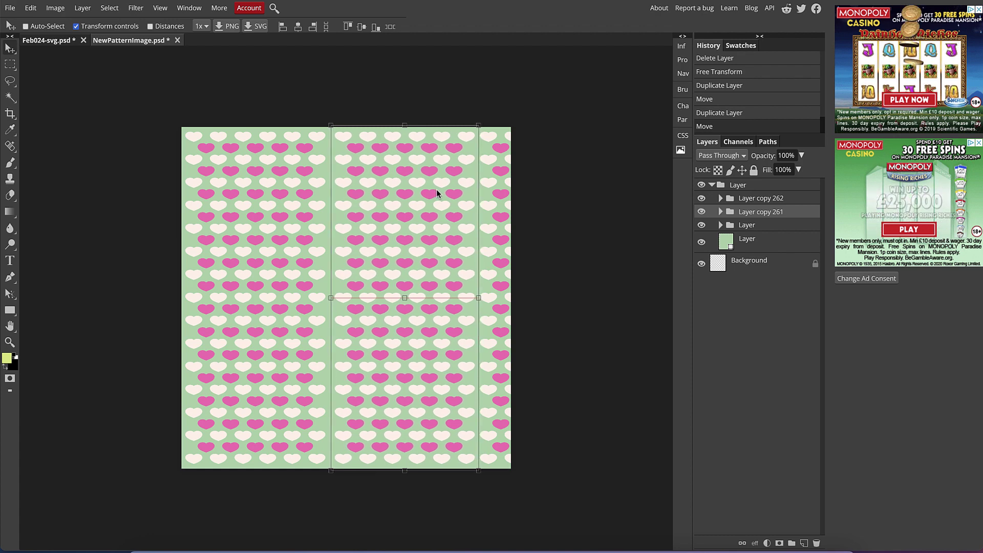
# Shift the original hearts strip slightly right to narrow its gap to the middle strip, and select the middle strip
pyautogui.click(765, 225)
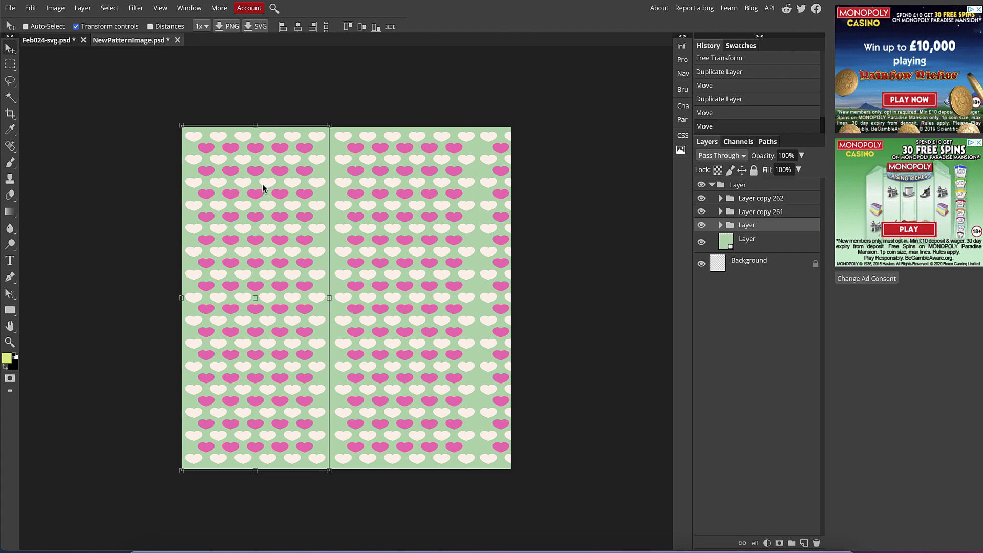
pyautogui.moveTo(273, 177); pyautogui.dragTo(276, 177)
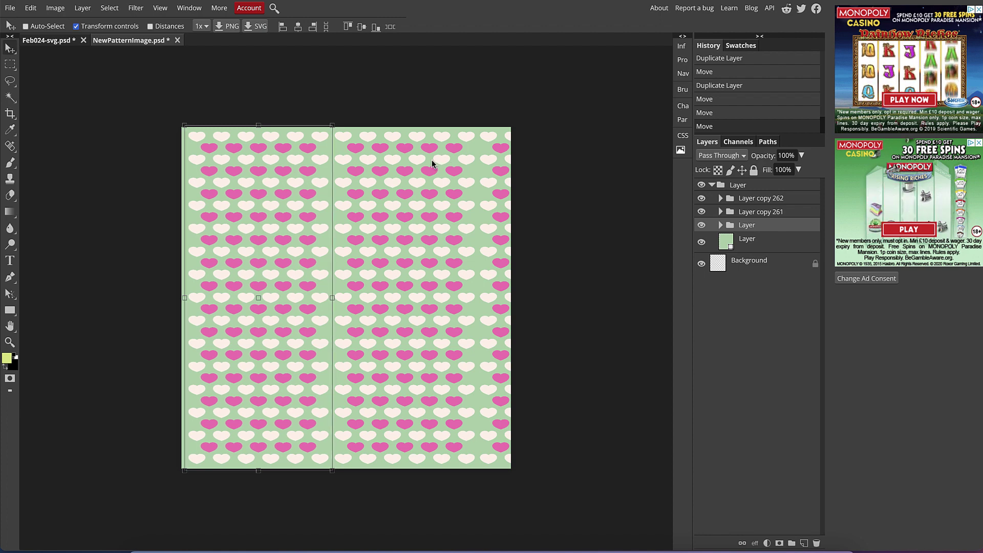
pyautogui.click(748, 212)
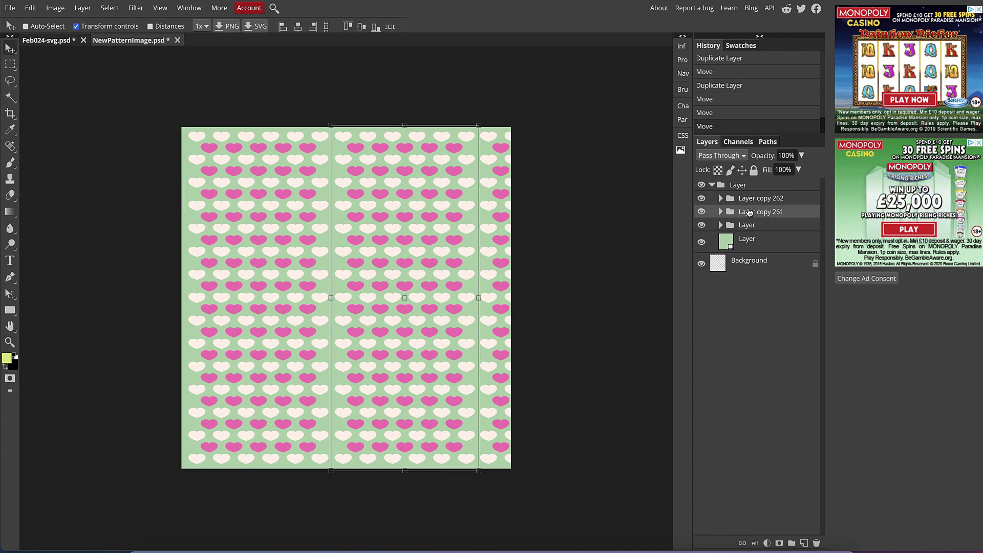
# Nudge the middle hearts strip slightly left and delete the third hearts strip at the canvas's right edge
pyautogui.press('Left')
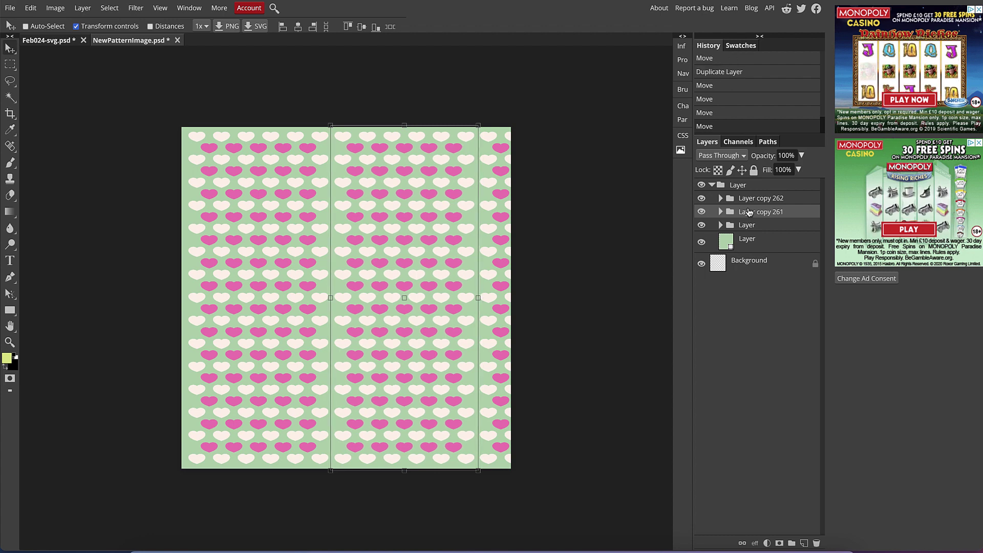
pyautogui.click(731, 198)
pyautogui.rightClick(730, 196)
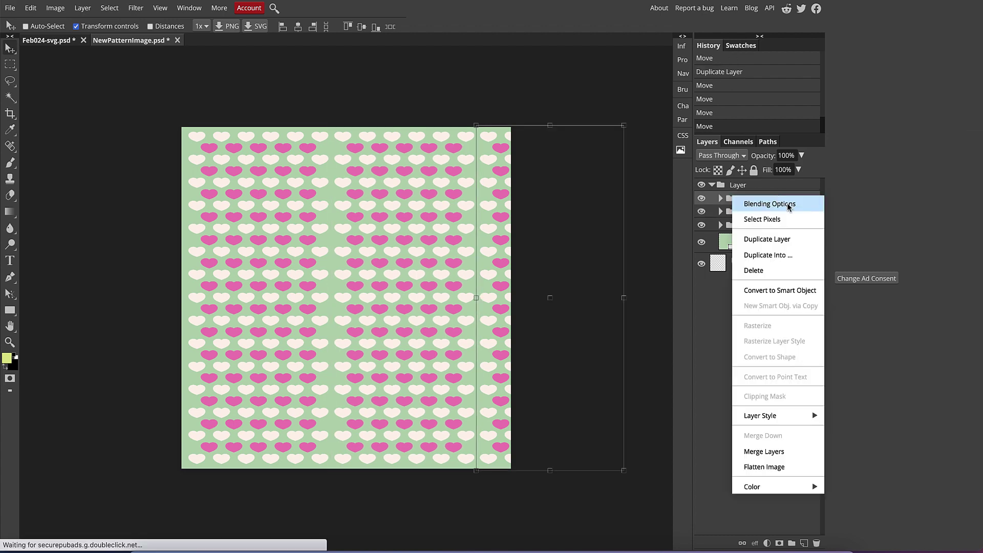
pyautogui.click(773, 270)
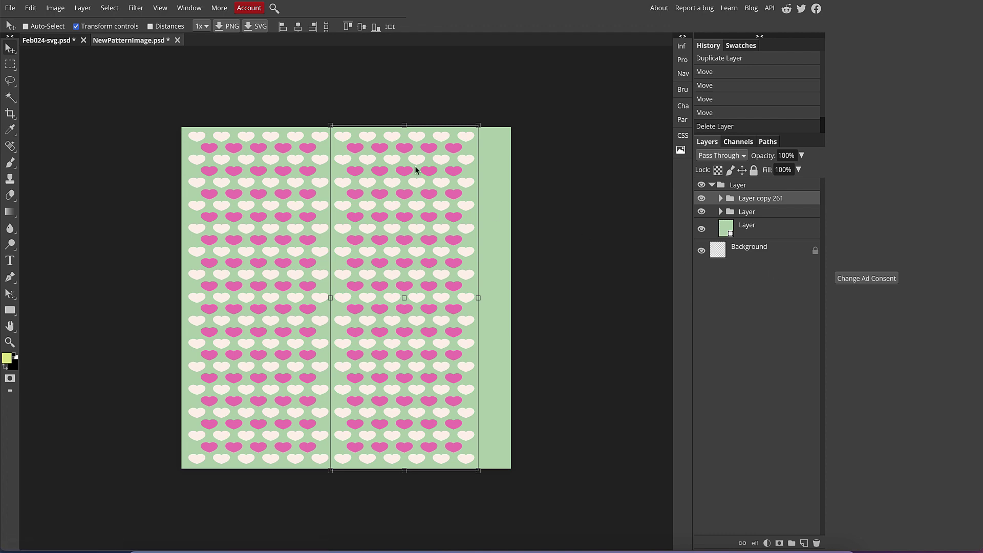
# Move the remaining strip copy against the canvas's right edge and stretch its left side inward to about 112% width
pyautogui.moveTo(440, 183); pyautogui.dragTo(437, 182)
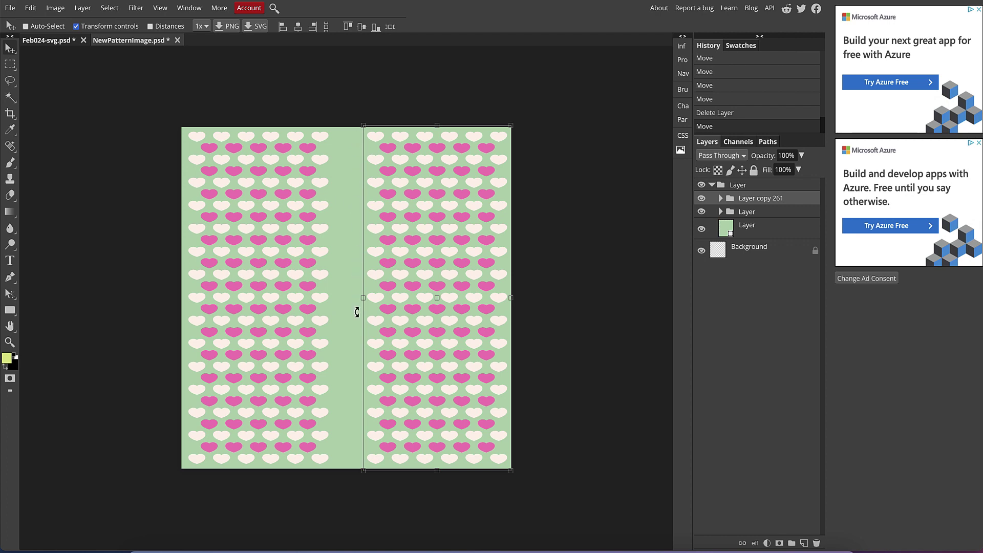
pyautogui.moveTo(361, 299); pyautogui.dragTo(346, 297)
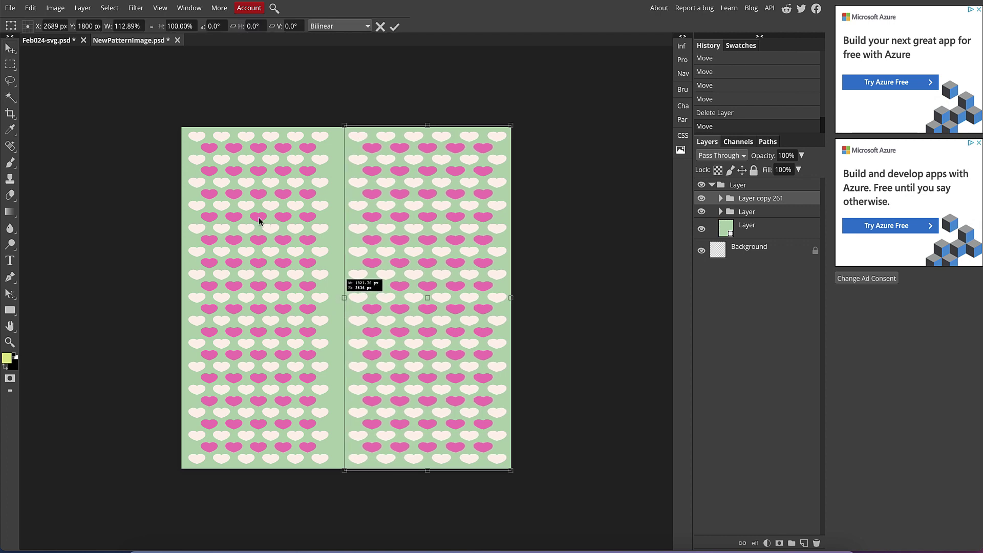
# Stretch the original hearts strip rightward to about 111.6% width so it meets the copy, and select both strips
pyautogui.click(757, 212)
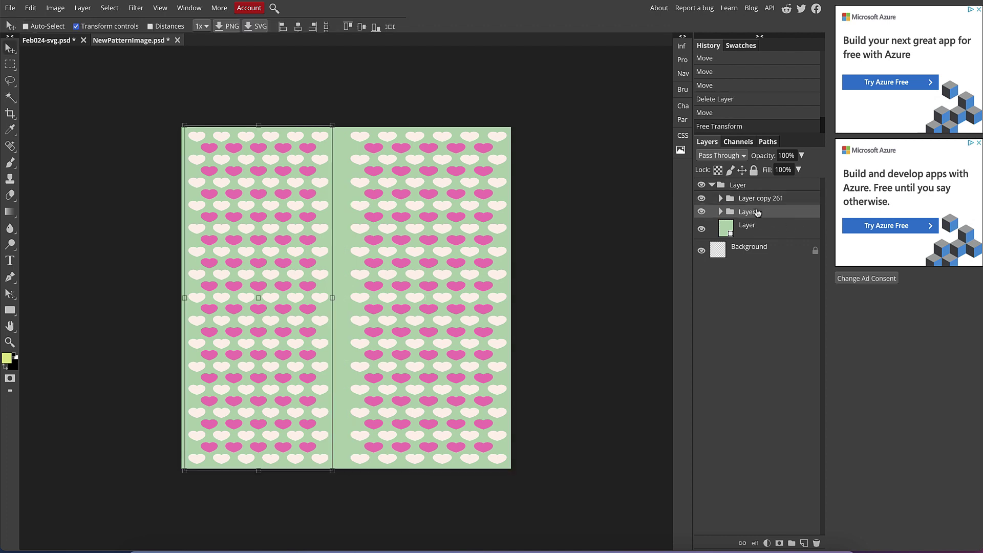
pyautogui.moveTo(335, 296); pyautogui.dragTo(348, 296)
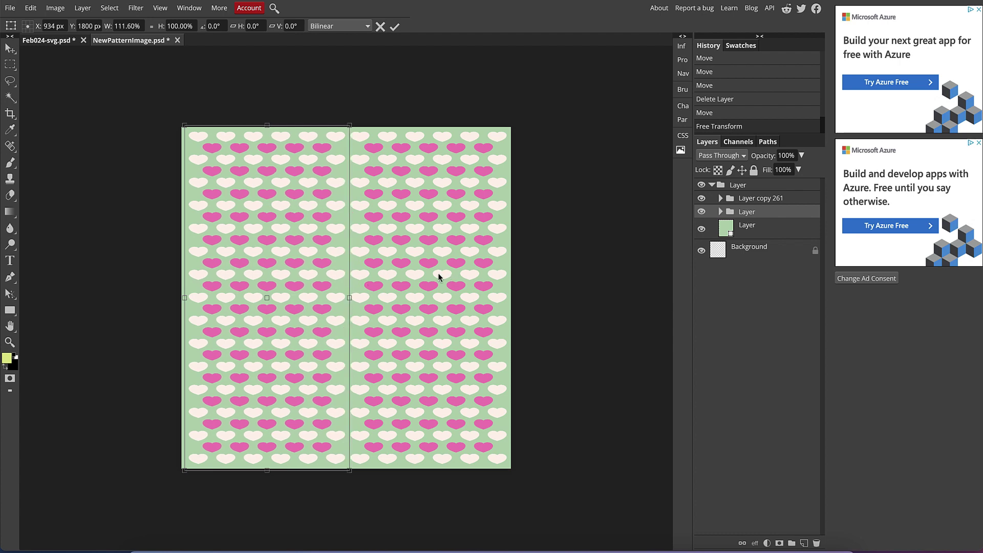
pyautogui.keyDown('ctrl'); pyautogui.click(766, 199); pyautogui.keyUp('ctrl')
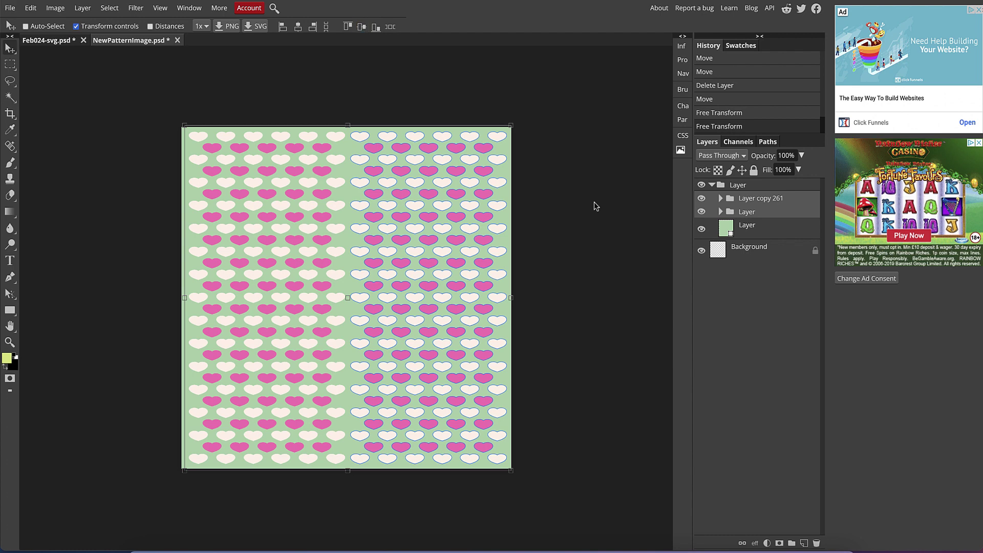
# Duplicate the last pink heart of the bottom pink row to the top of the layer stack and place it in that row's central gap
pyautogui.click(720, 198)
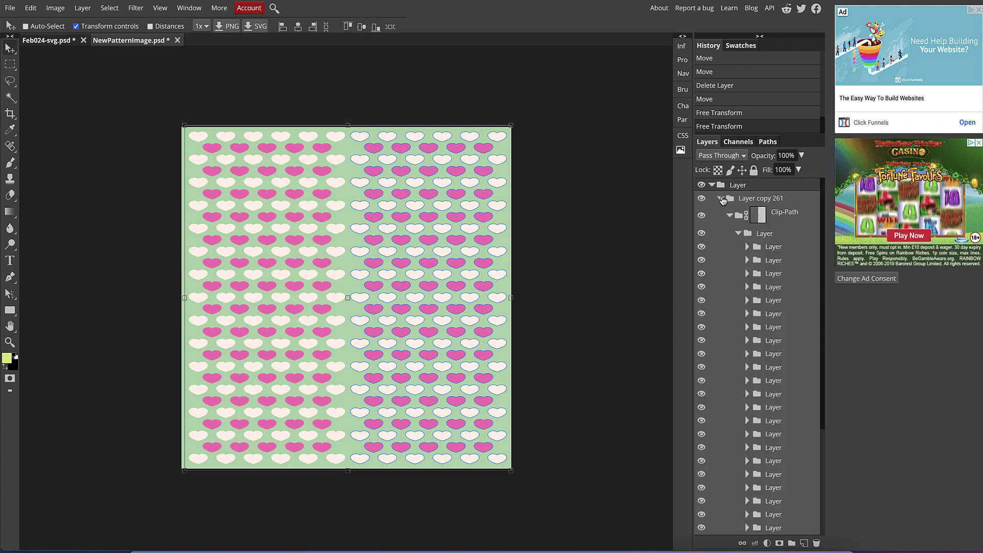
pyautogui.click(747, 247)
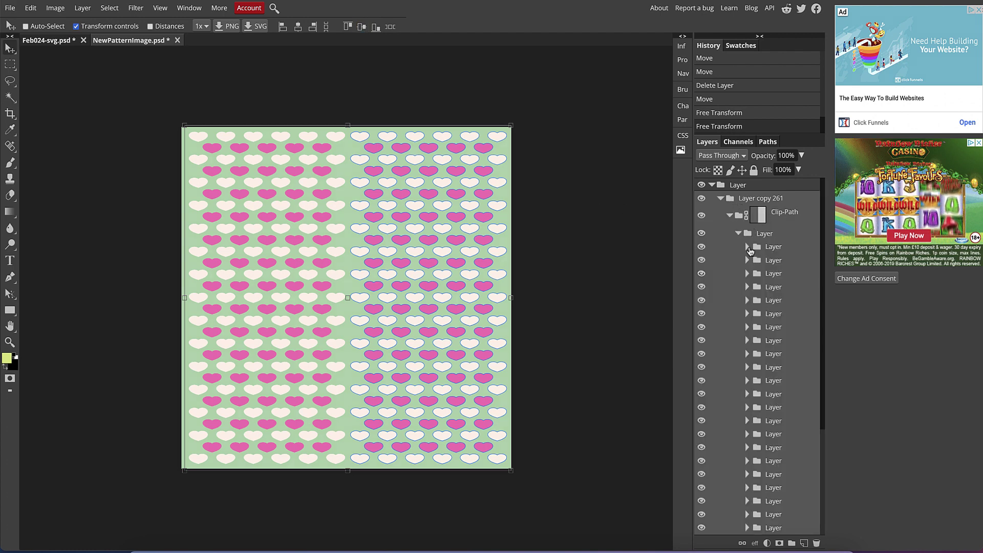
pyautogui.click(777, 247)
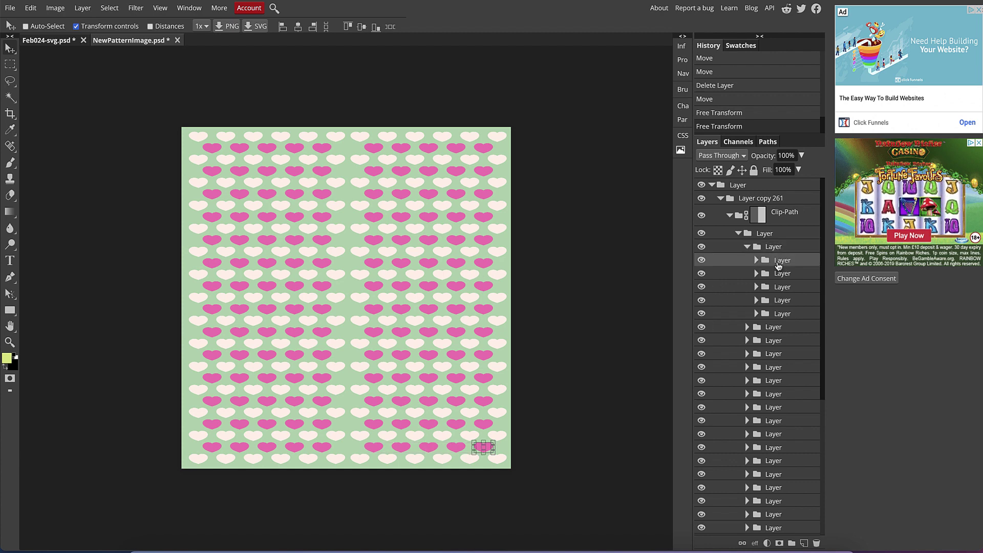
pyautogui.rightClick(779, 266)
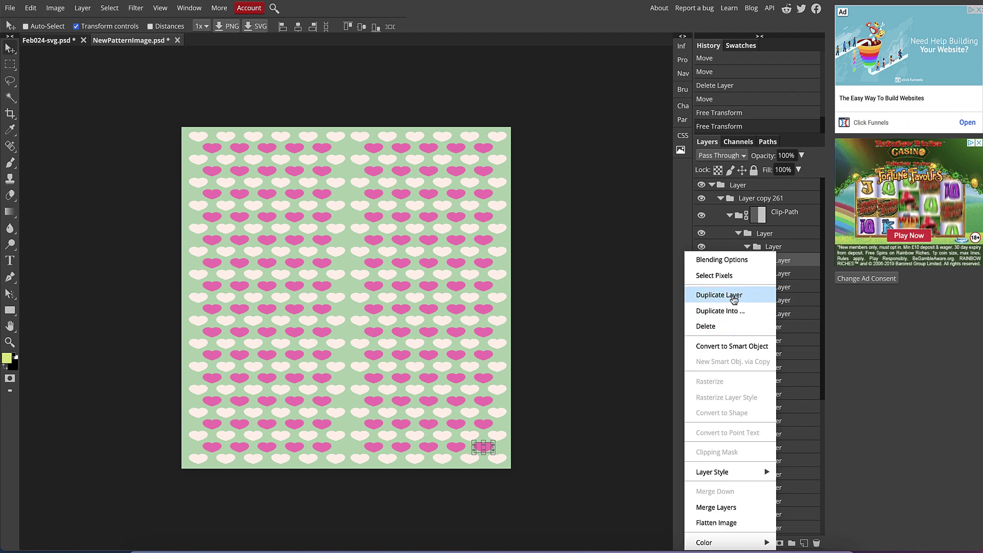
pyautogui.click(734, 300)
pyautogui.moveTo(786, 264); pyautogui.dragTo(773, 187)
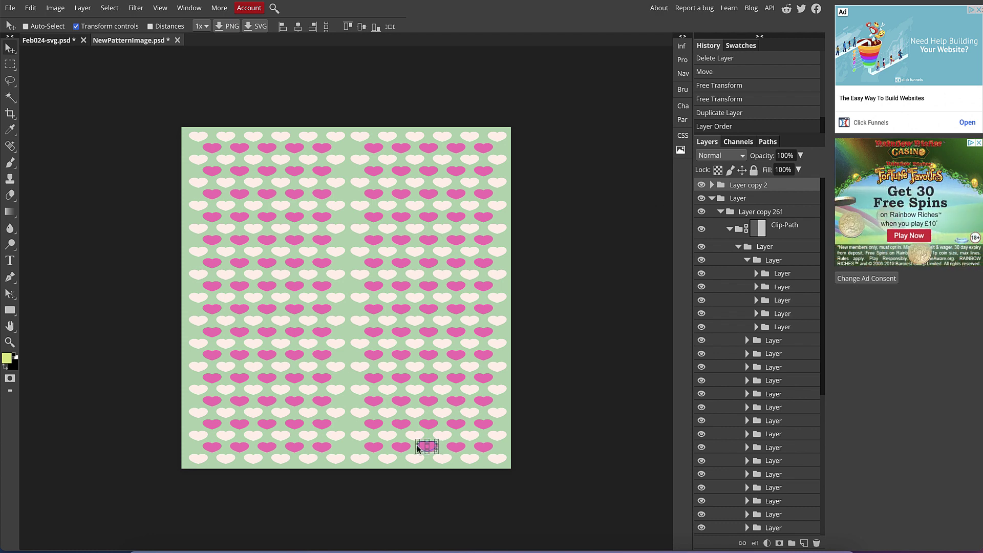
pyautogui.moveTo(382, 446); pyautogui.dragTo(355, 450)
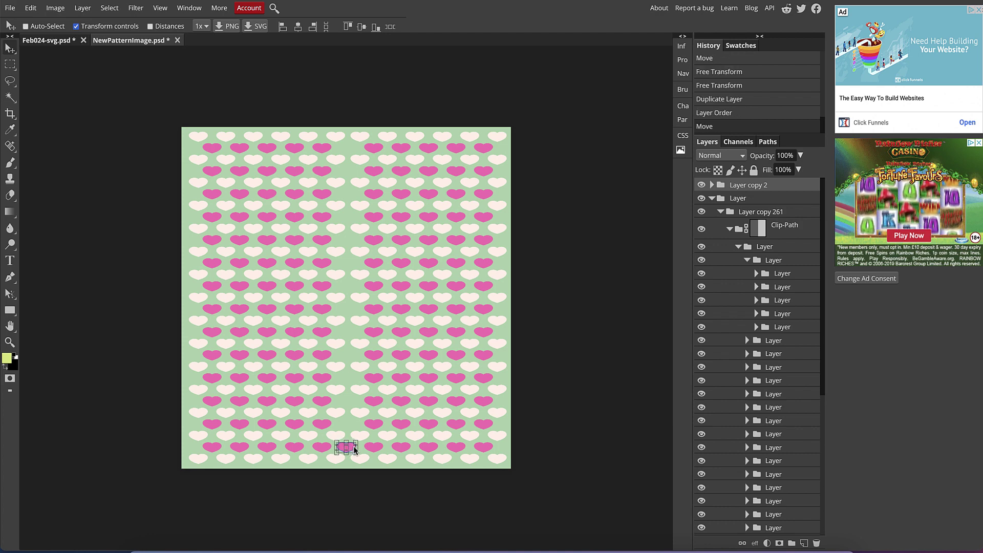
# Duplicate the gap-filling pink heart and place the copy in the central gap one pink row higher
pyautogui.rightClick(764, 189)
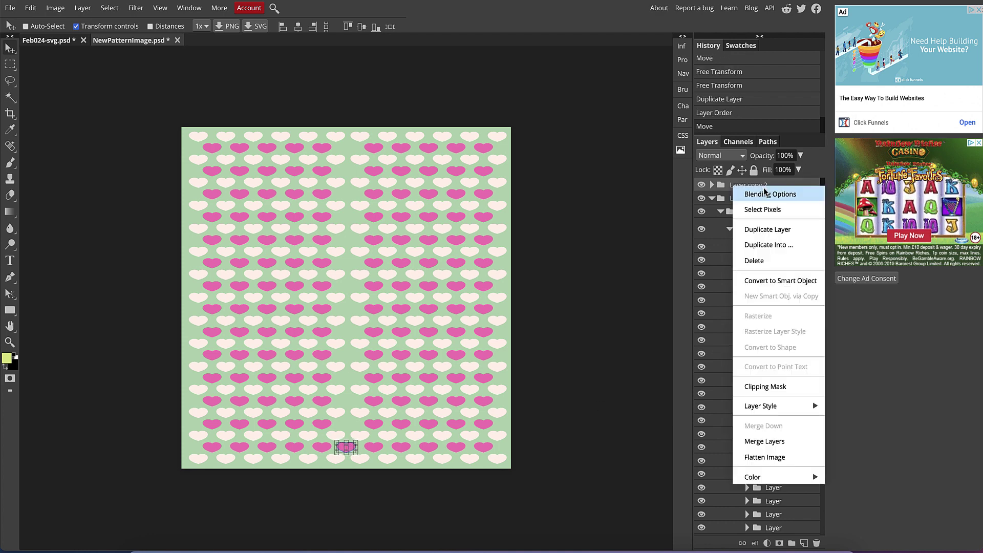
pyautogui.click(784, 232)
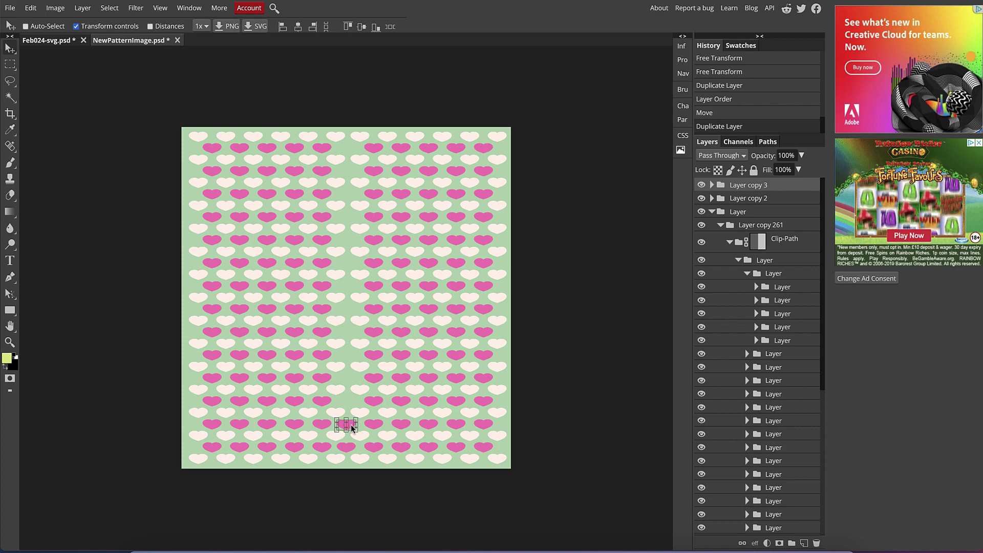
pyautogui.moveTo(351, 425); pyautogui.dragTo(351, 426)
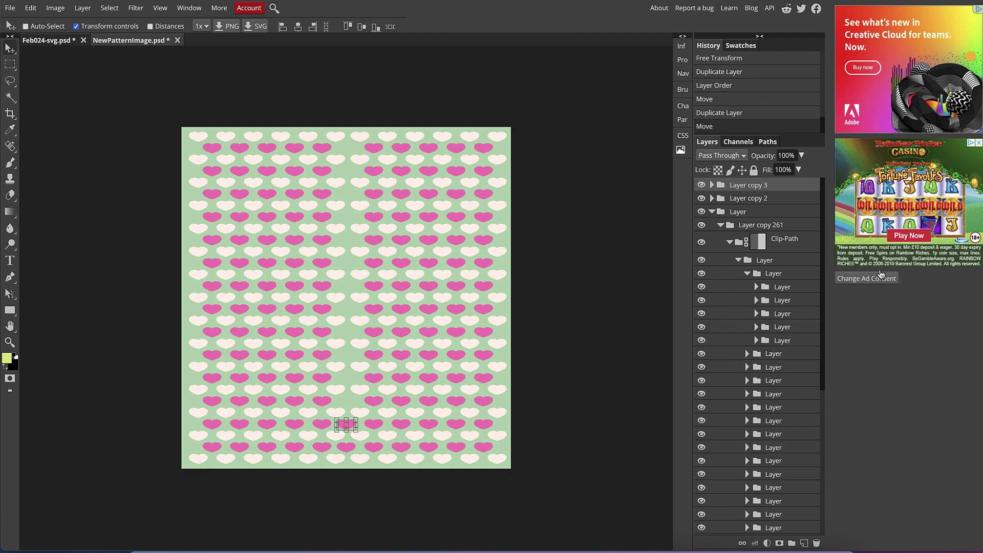
# Duplicate the two gap-filling hearts together and move the copies up into the central gaps of the next two pink rows
pyautogui.keyDown('shift'); pyautogui.click(757, 200); pyautogui.keyUp('shift')
pyautogui.rightClick(774, 189)
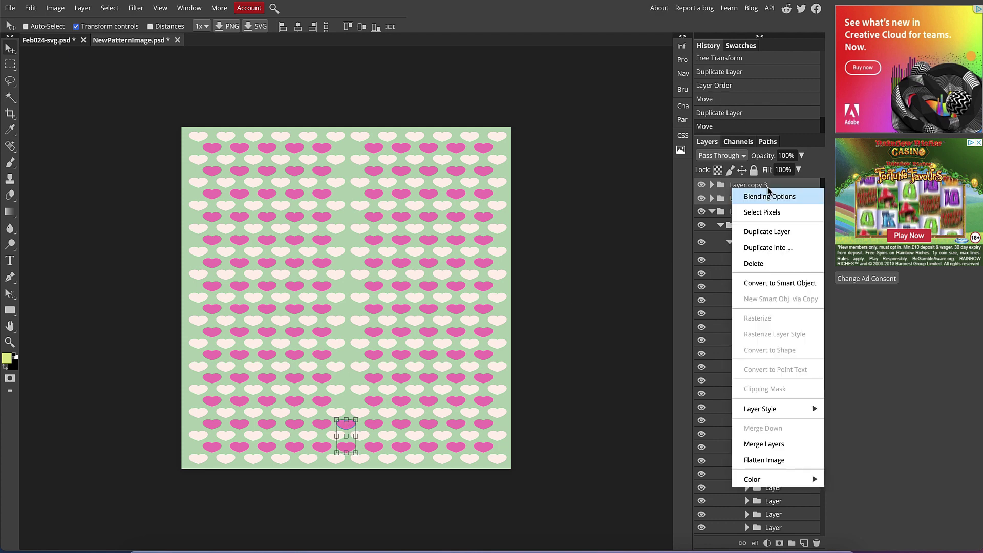
pyautogui.click(777, 233)
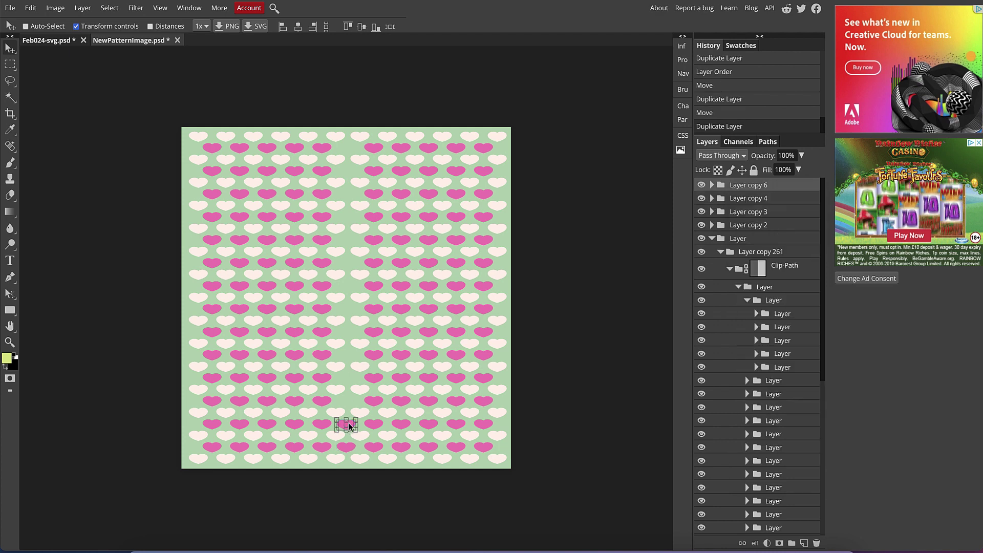
pyautogui.keyDown('ctrl'); pyautogui.click(748, 201); pyautogui.keyUp('ctrl')
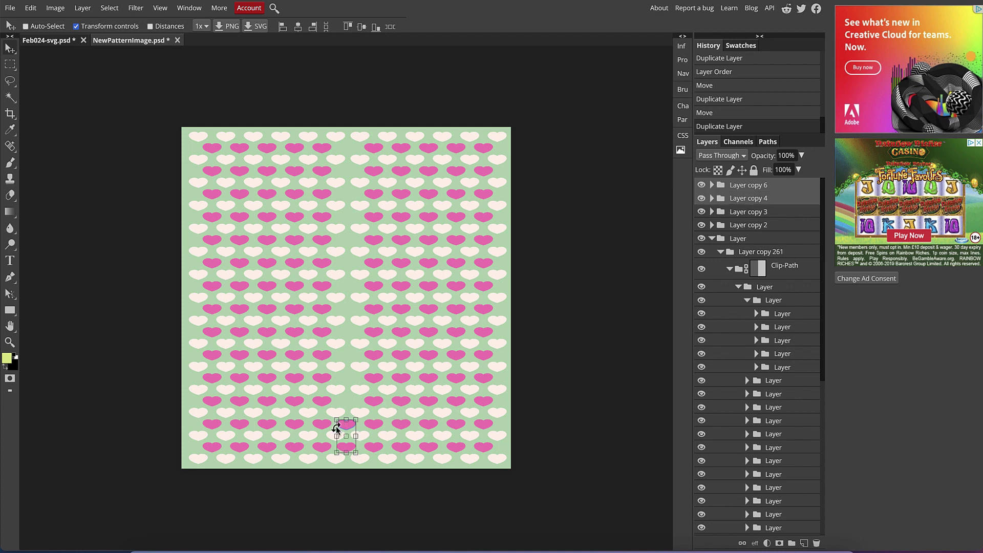
pyautogui.moveTo(345, 431); pyautogui.dragTo(351, 384)
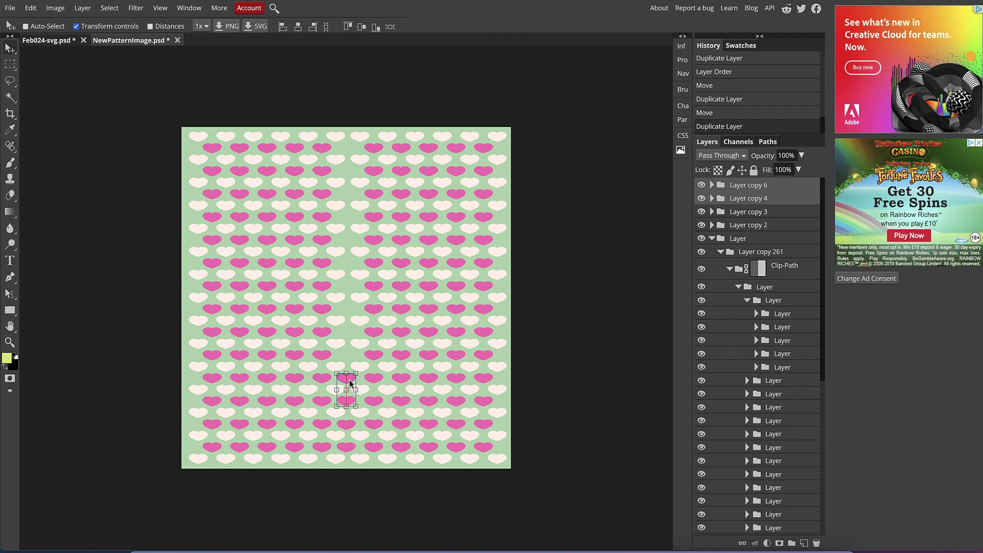
pyautogui.moveTo(350, 383); pyautogui.dragTo(350, 383)
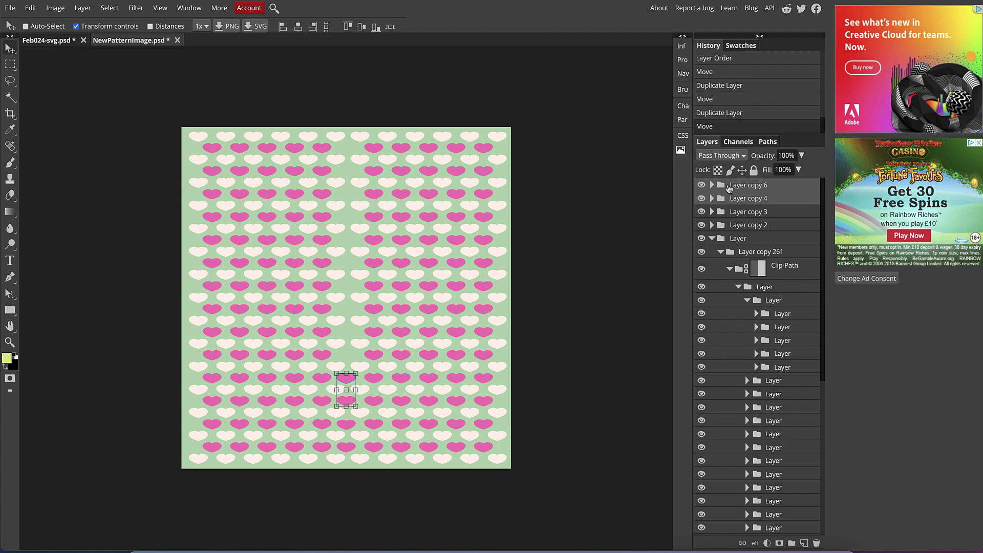
# Duplicate all four gap-filling hearts and move the copies up to fill the central gaps of the next four pink rows
pyautogui.keyDown('shift'); pyautogui.click(765, 226); pyautogui.keyUp('shift')
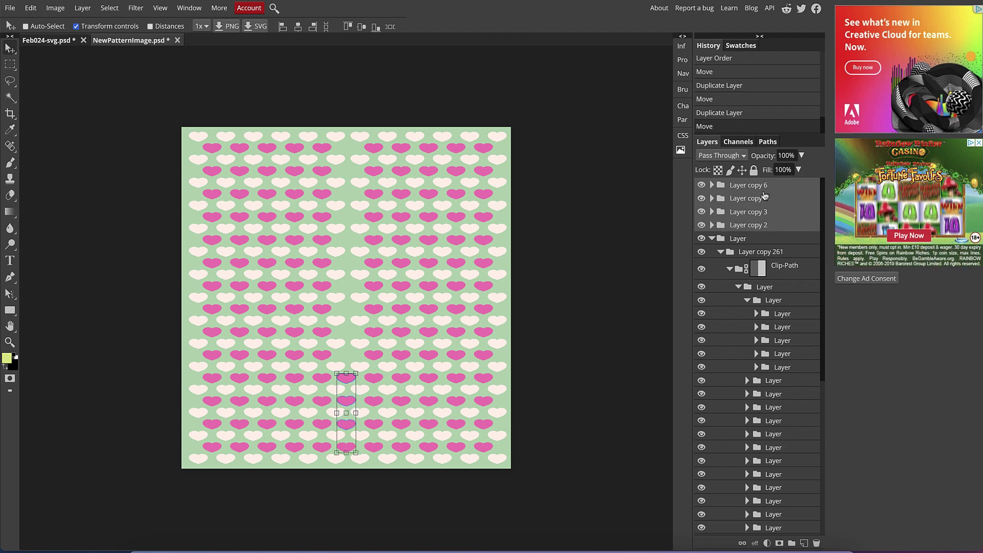
pyautogui.rightClick(763, 200)
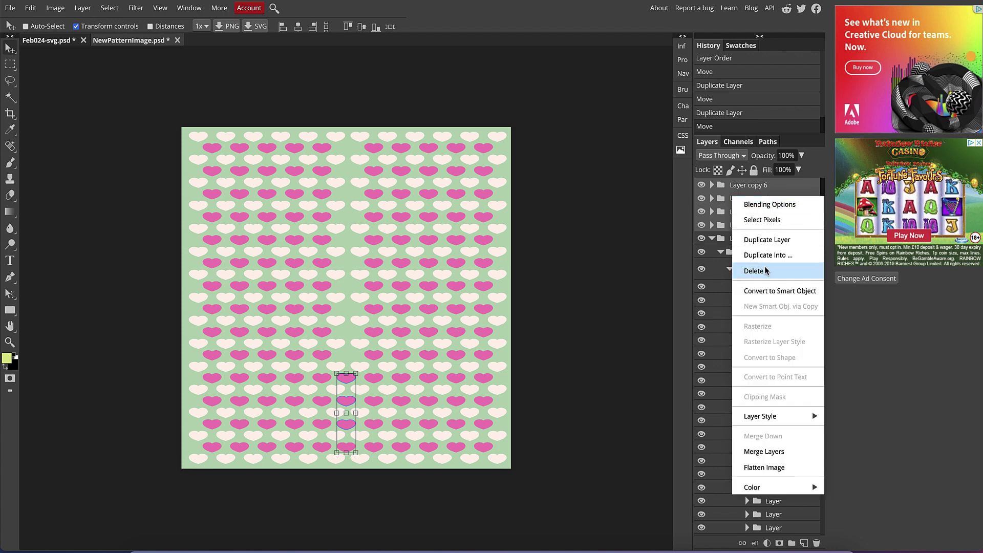
pyautogui.click(782, 239)
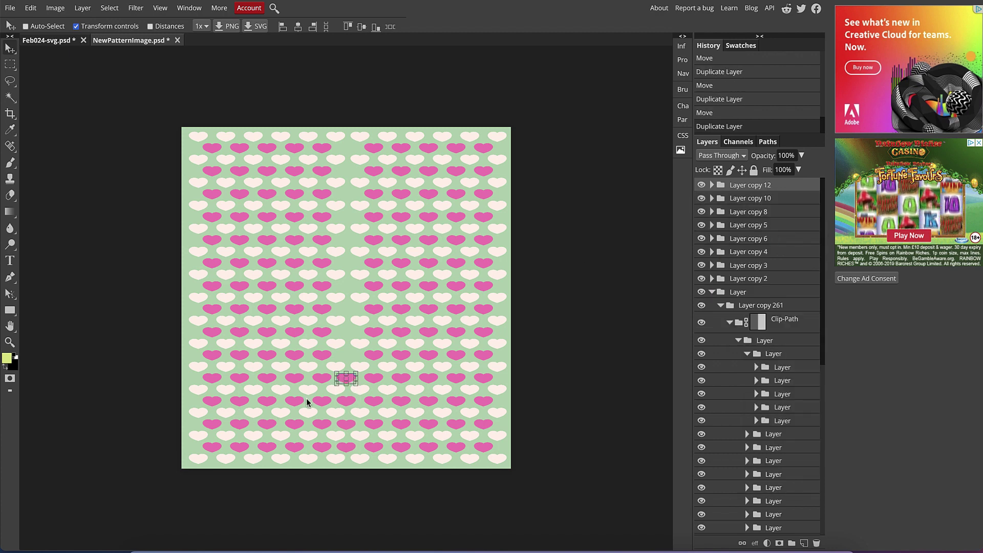
pyautogui.keyDown('shift'); pyautogui.click(762, 226); pyautogui.keyUp('shift')
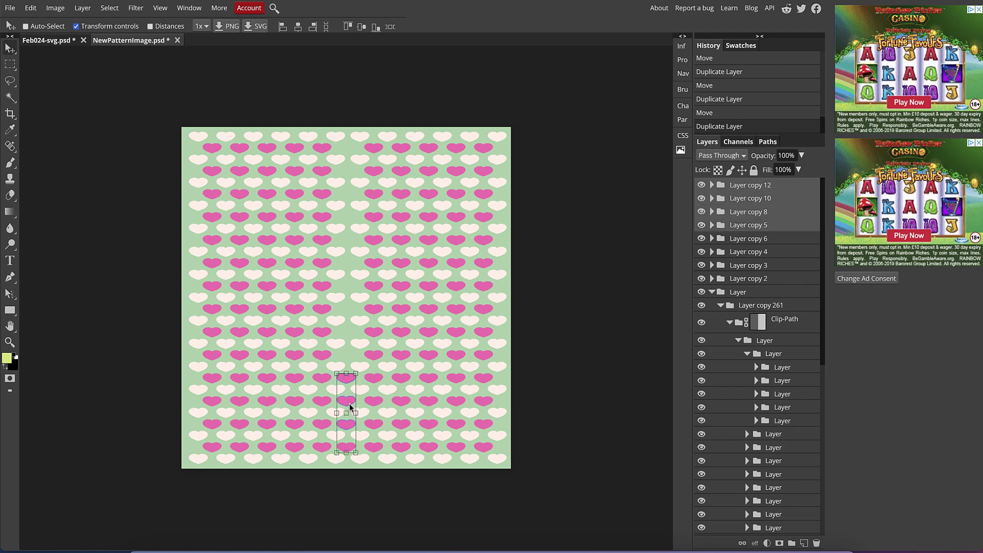
pyautogui.moveTo(352, 408); pyautogui.dragTo(351, 315)
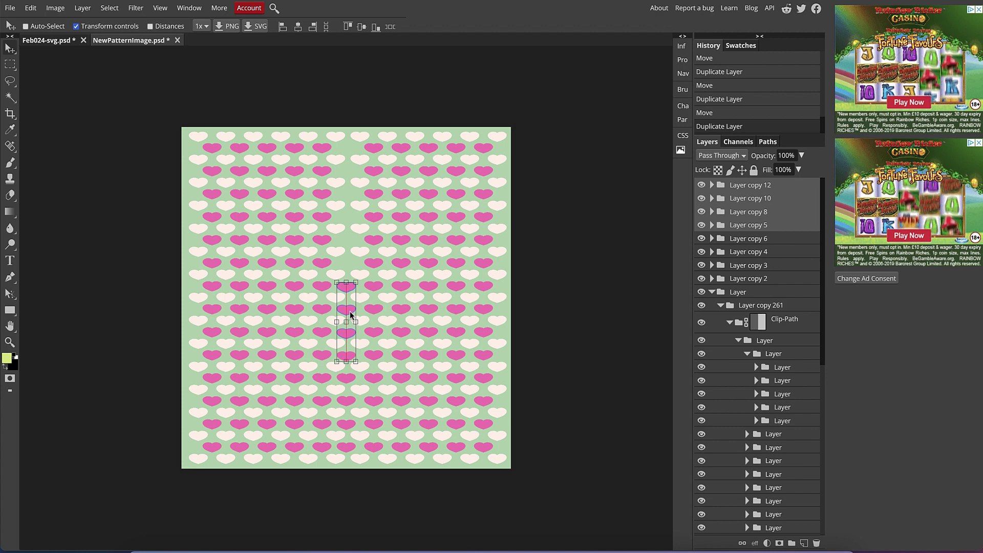
pyautogui.moveTo(351, 315); pyautogui.dragTo(352, 315)
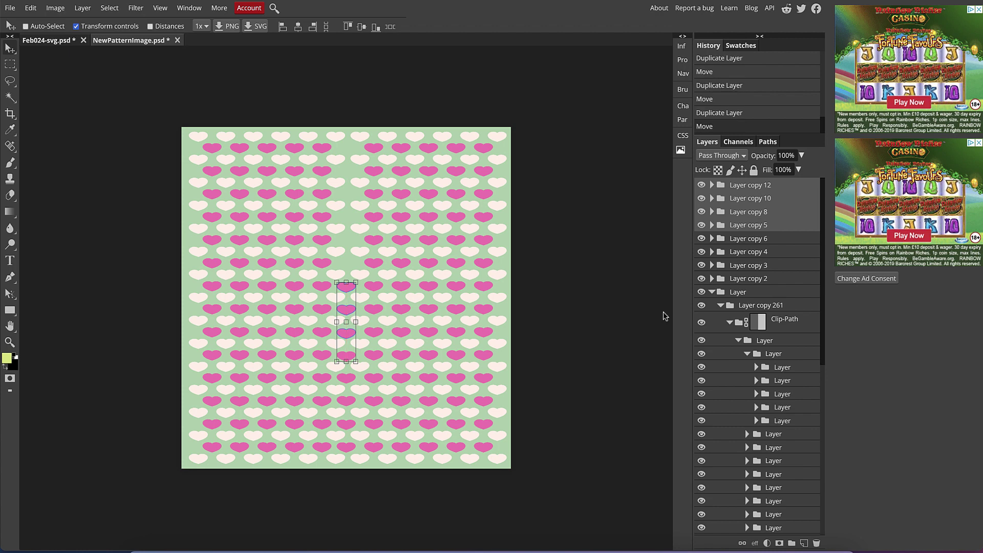
# Duplicate the newest four gap-filling hearts, move the copies up four more pink rows, and nudge them left into line with the central column
pyautogui.rightClick(774, 206)
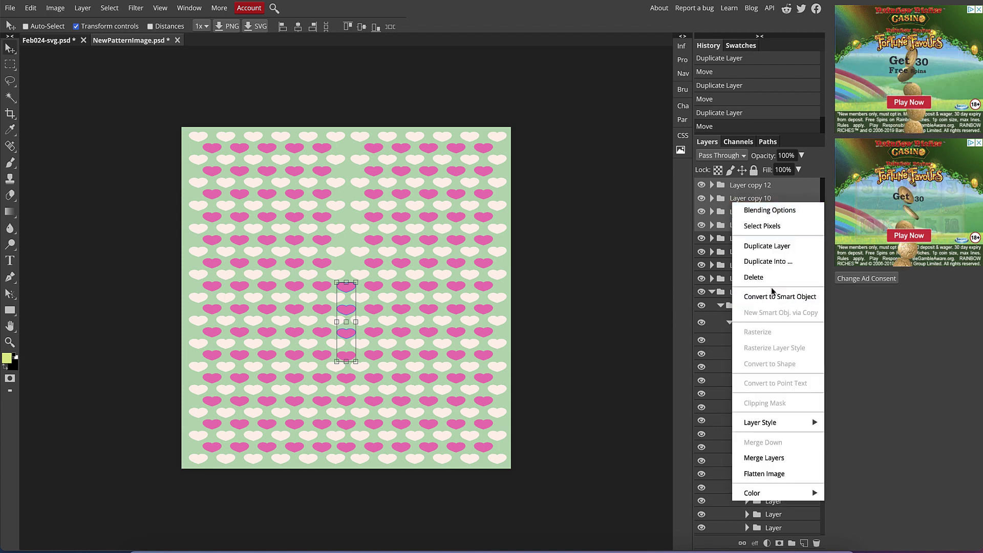
pyautogui.click(777, 246)
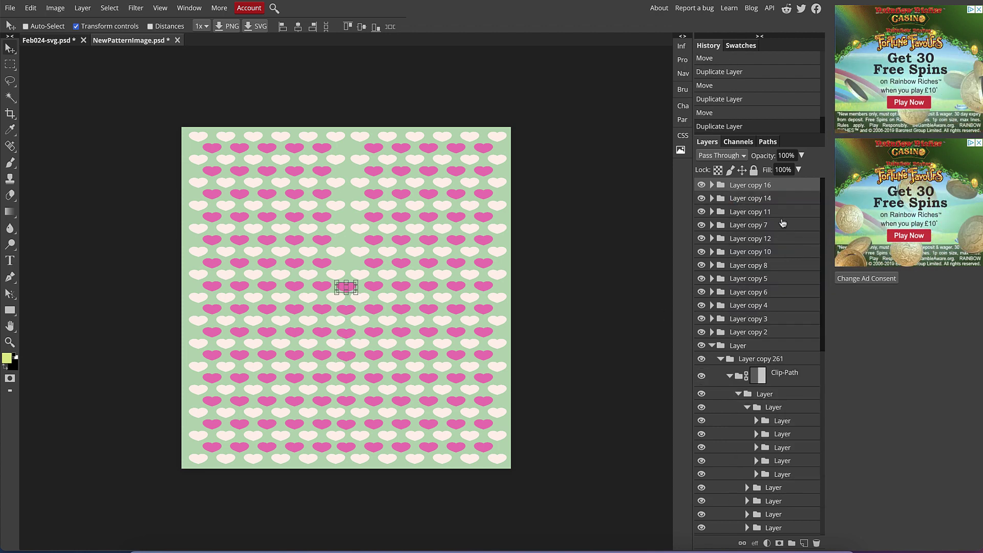
pyautogui.keyDown('shift'); pyautogui.click(782, 224); pyautogui.keyUp('shift')
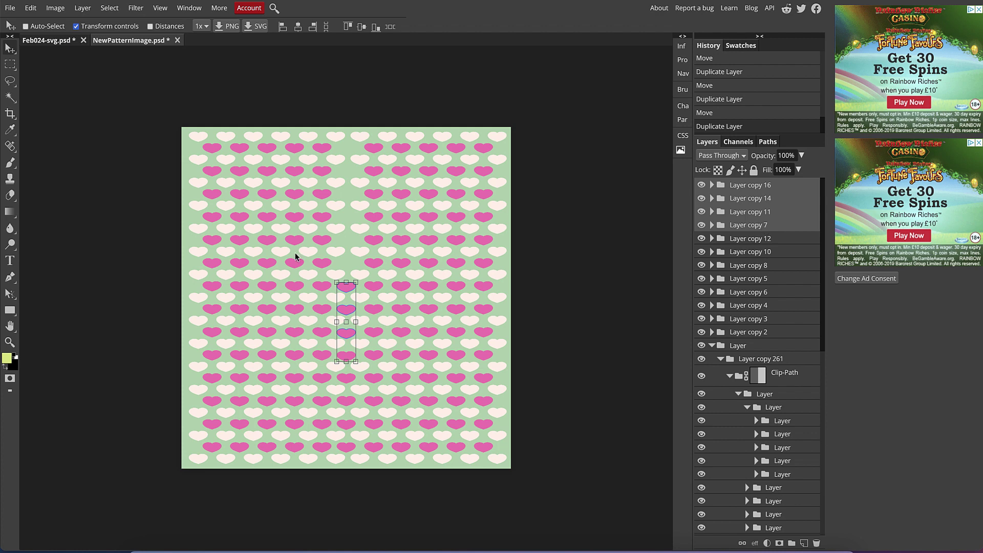
pyautogui.moveTo(344, 288); pyautogui.dragTo(345, 197)
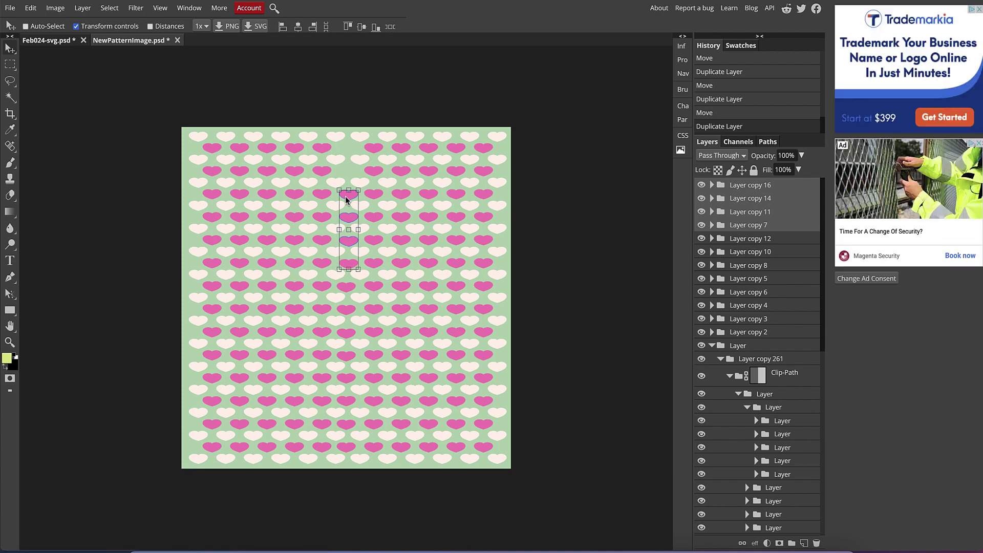
pyautogui.press('Left')
pyautogui.press('Left')
pyautogui.press('Left')
pyautogui.press('Left')
pyautogui.press('Left')
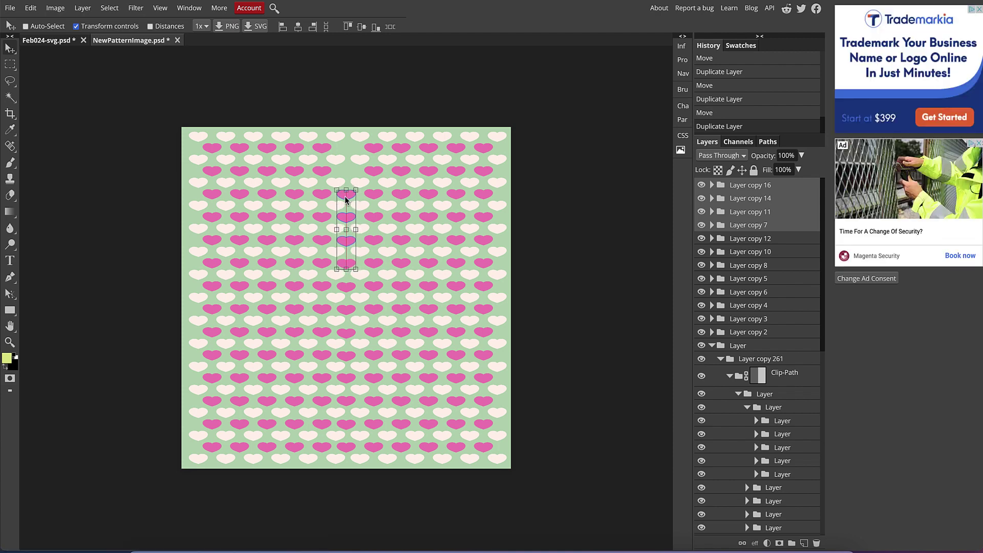
# Duplicate the two uppermost gap-filling pink hearts together and move the copies up into the central gaps of the top two pink rows
pyautogui.click(772, 186)
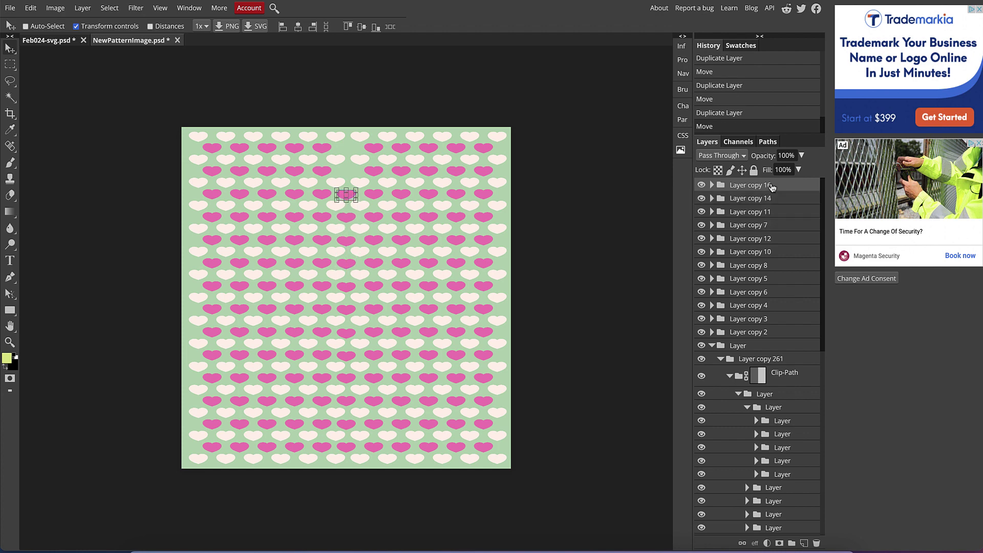
pyautogui.keyDown('shift'); pyautogui.click(769, 199); pyautogui.keyUp('shift')
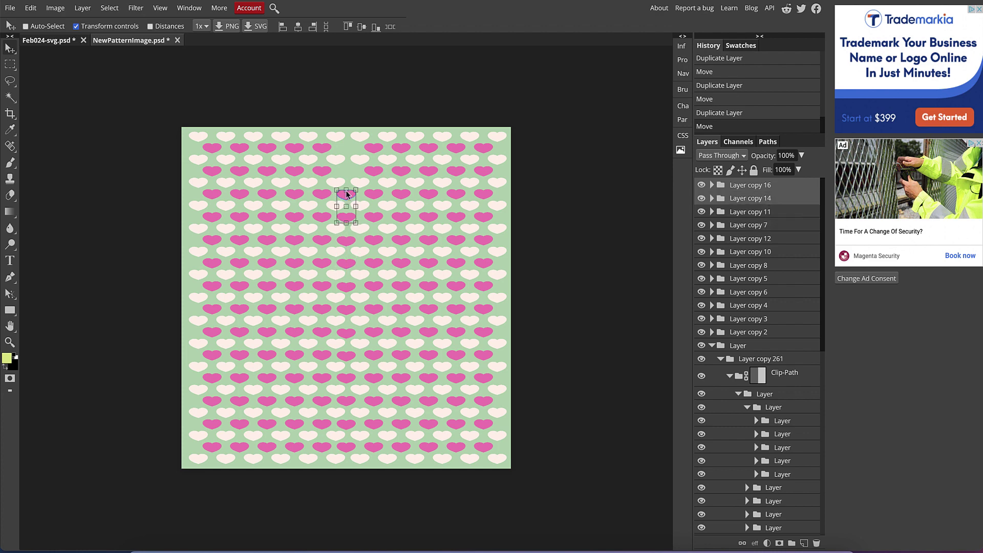
pyautogui.moveTo(349, 195)
pyautogui.mouseDown()
pyautogui.moveTo(350, 152)
pyautogui.moveTo(350, 198)
pyautogui.mouseUp()
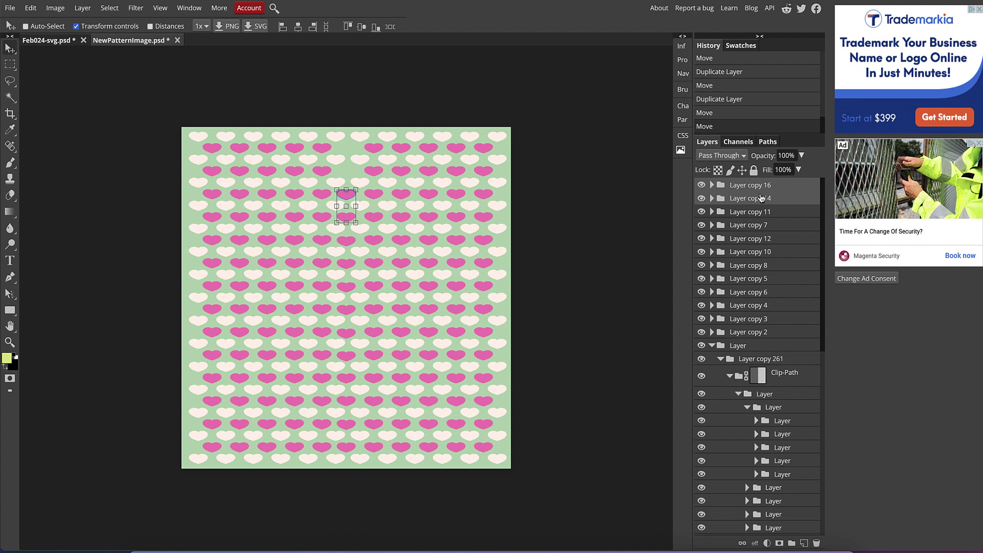
pyautogui.rightClick(761, 198)
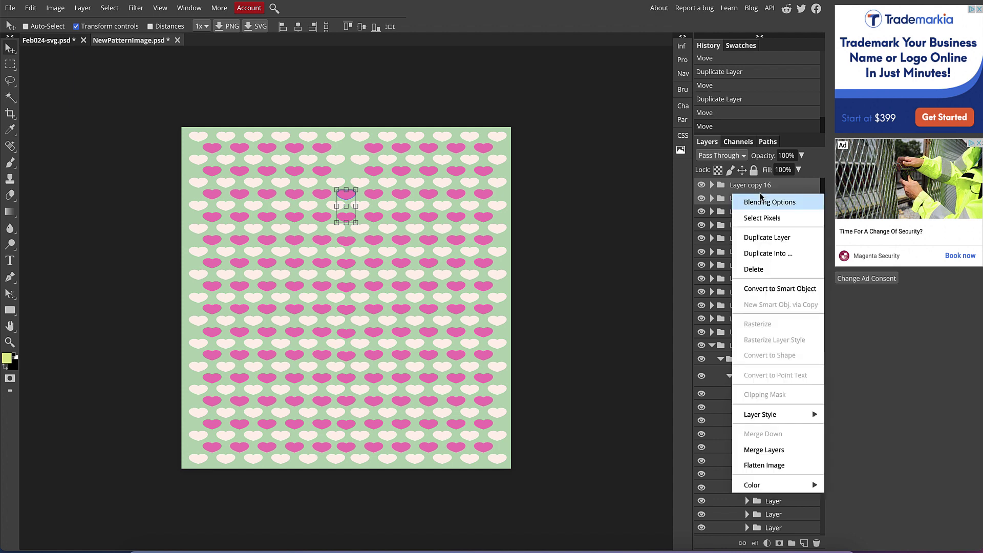
pyautogui.click(782, 238)
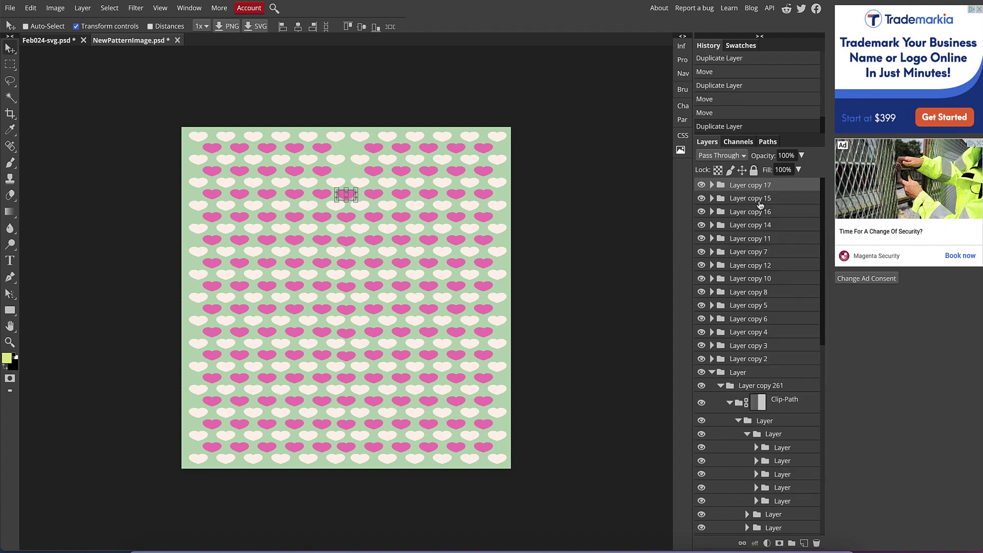
pyautogui.keyDown('ctrl'); pyautogui.keyDown('shift'); pyautogui.click(348, 197); pyautogui.keyUp('shift'); pyautogui.keyUp('ctrl')
pyautogui.moveTo(349, 196); pyautogui.dragTo(350, 144)
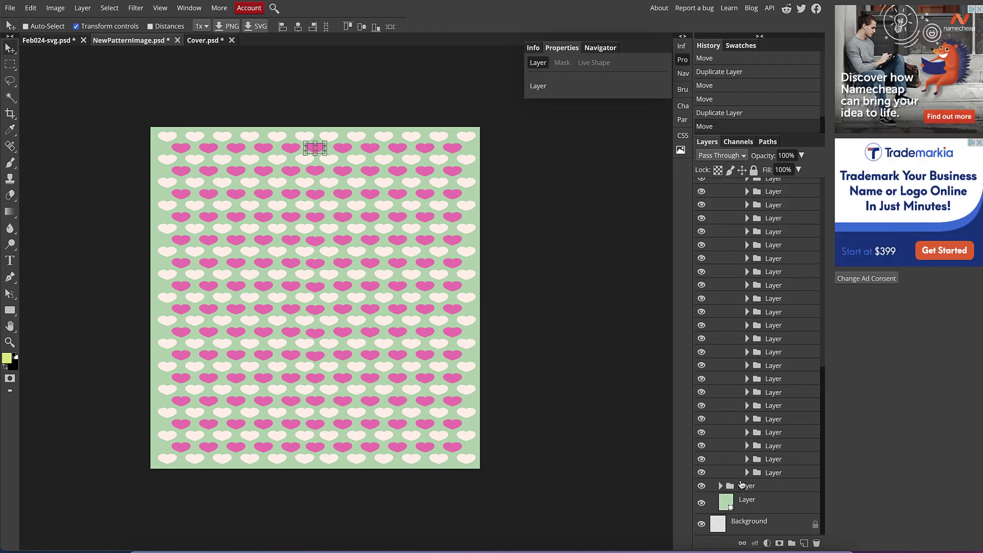
# Duplicate the topmost gap-filling heart layer and place the copy below the pattern group, directly above Background in the layer stack
pyautogui.click(738, 486)
pyautogui.scroll(8, 758, 342)
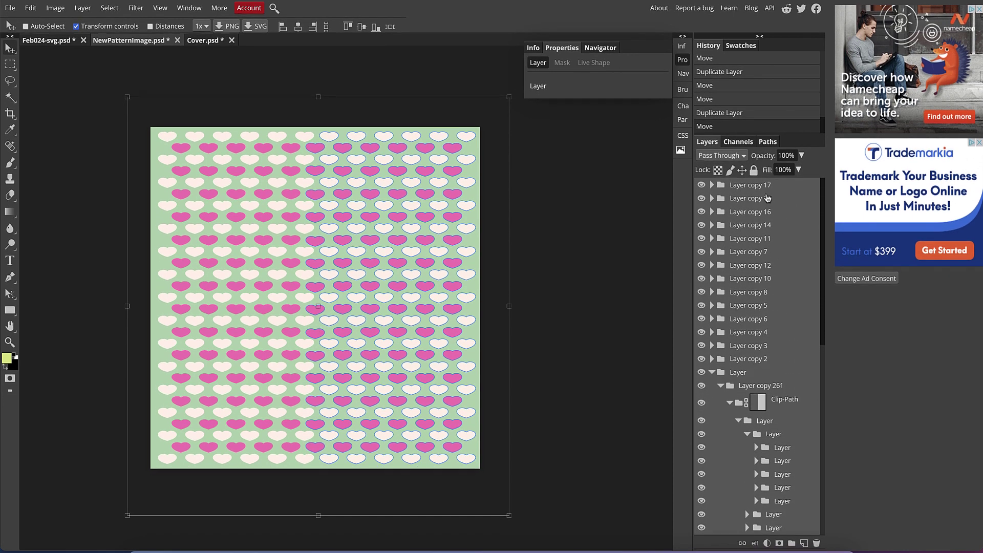
pyautogui.click(750, 191)
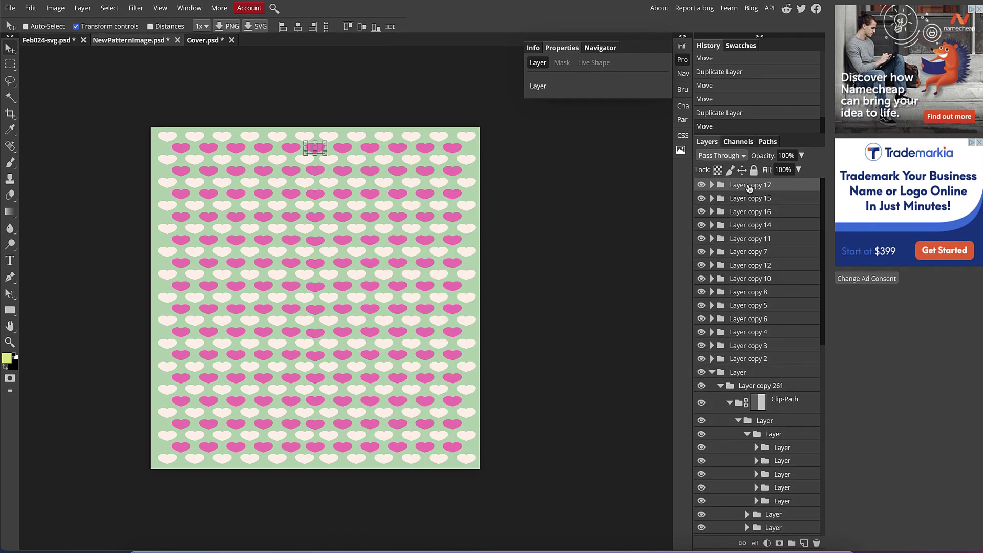
pyautogui.rightClick(750, 188)
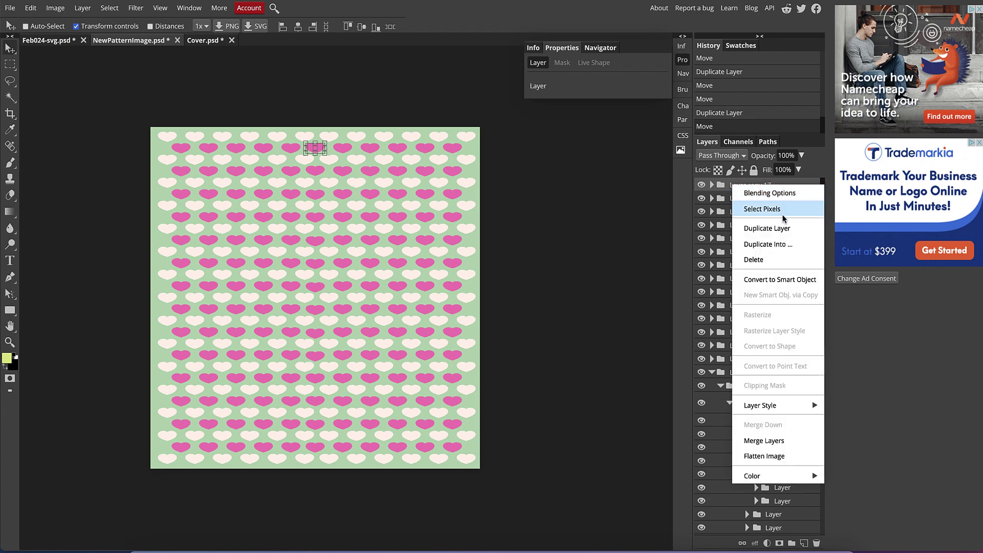
pyautogui.click(782, 229)
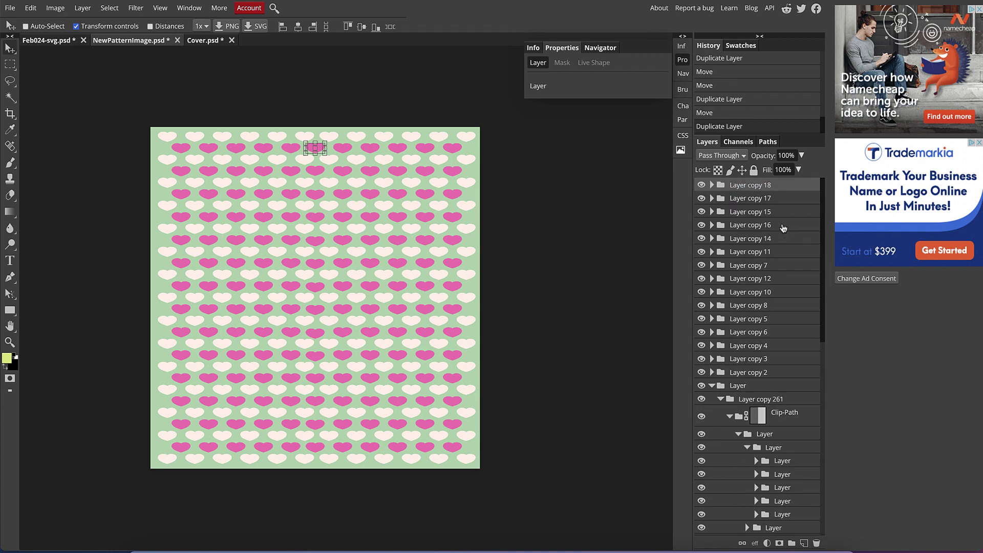
pyautogui.moveTo(760, 190)
pyautogui.mouseDown()
pyautogui.moveTo(768, 499)
pyautogui.moveTo(771, 185)
pyautogui.mouseUp()
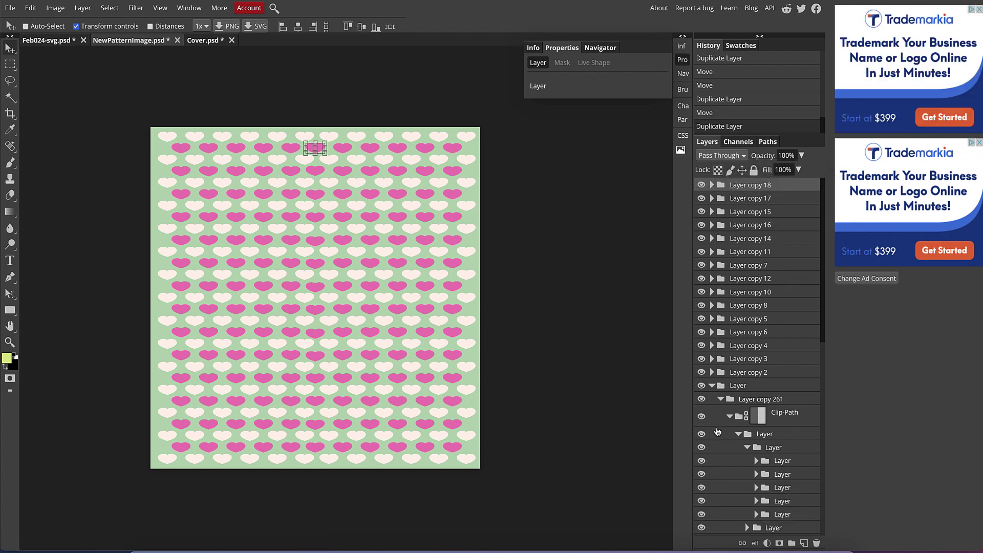
pyautogui.click(720, 399)
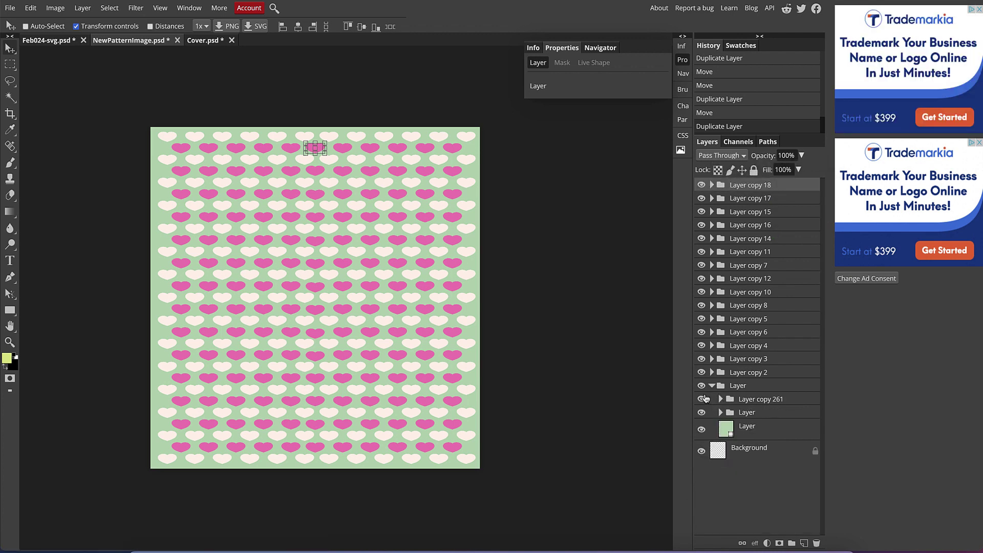
pyautogui.moveTo(765, 186); pyautogui.dragTo(780, 434)
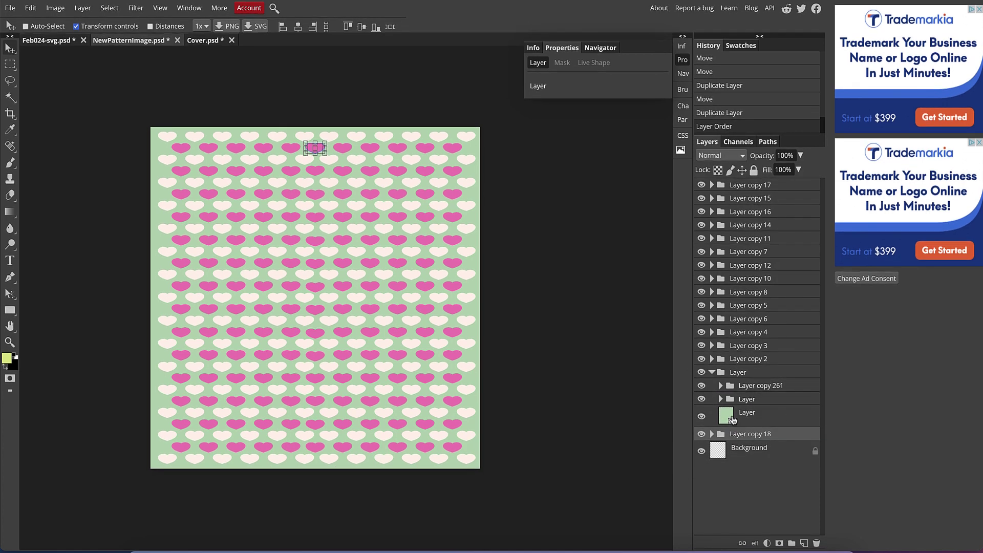
# Merge the gap-filling hearts and the pattern group into one layer, and move the spare heart layer beneath Background
pyautogui.click(750, 399)
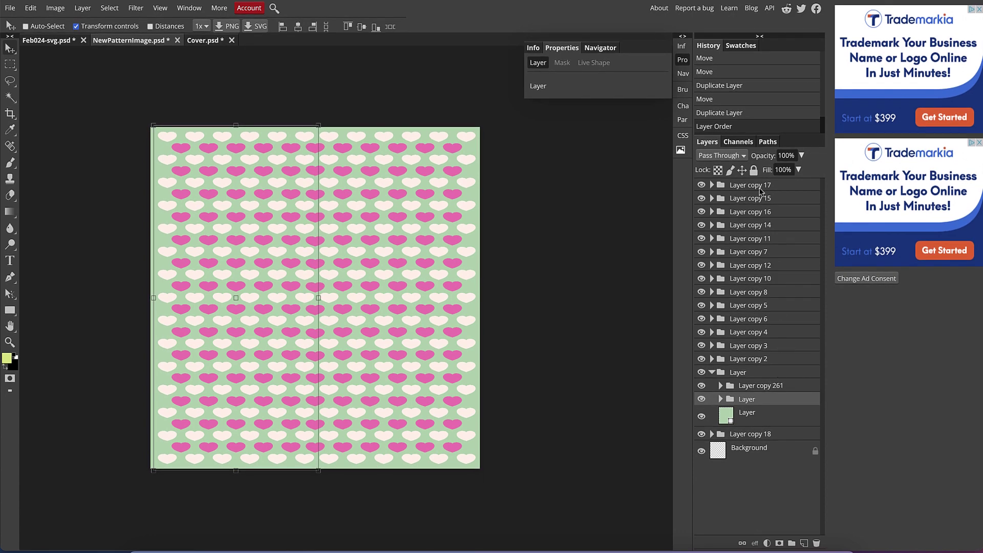
pyautogui.keyDown('shift'); pyautogui.click(757, 187); pyautogui.keyUp('shift')
pyautogui.rightClick(751, 212)
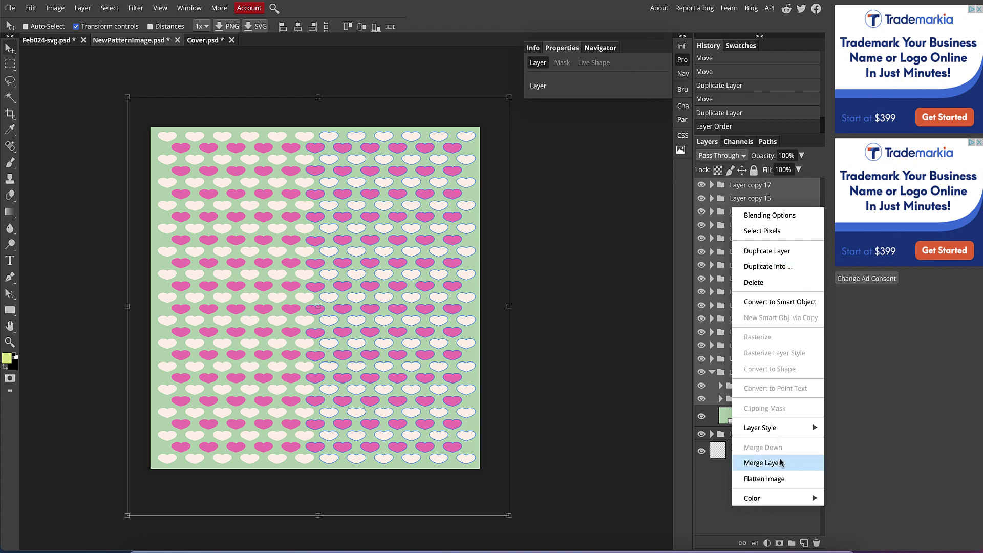
pyautogui.click(762, 462)
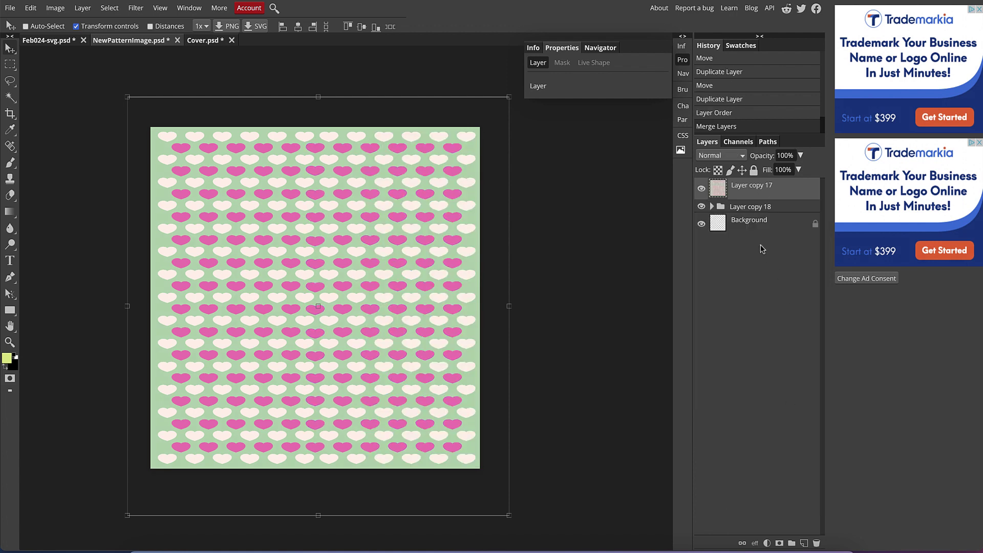
pyautogui.moveTo(763, 207); pyautogui.dragTo(764, 240)
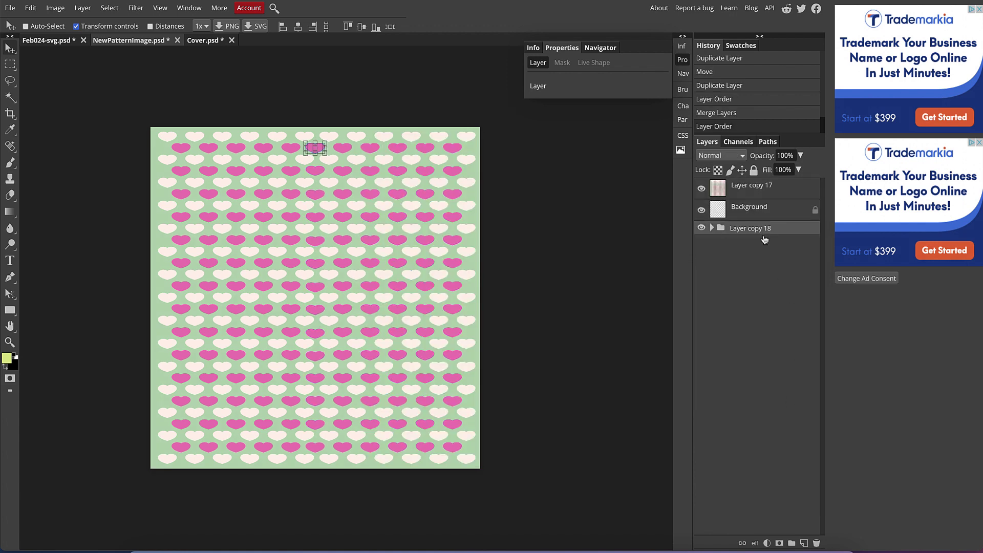
# Enlarge the merged pattern layer slightly from two opposite corners, to about 101.8% width and 101.1% height
pyautogui.click(756, 190)
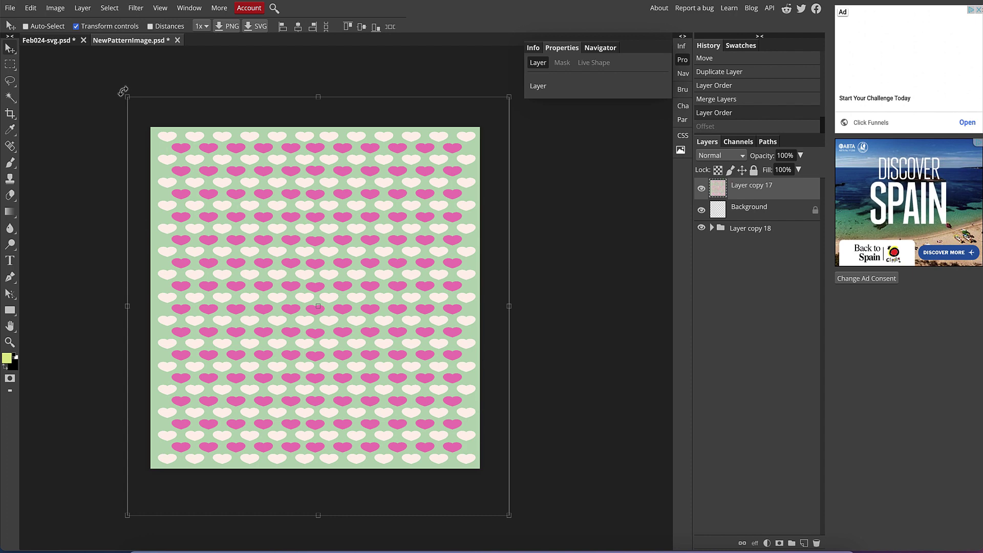
pyautogui.moveTo(127, 97); pyautogui.dragTo(121, 94)
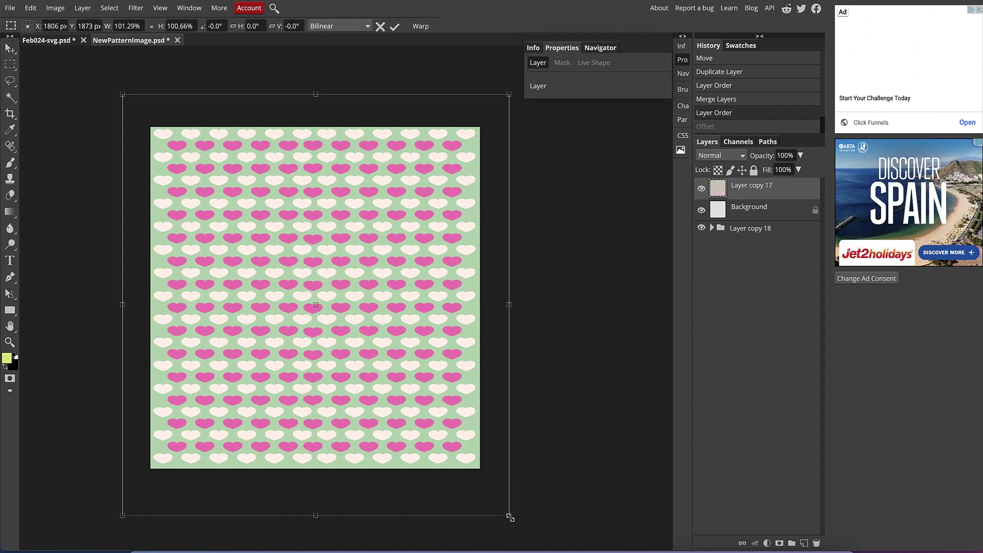
pyautogui.moveTo(509, 515); pyautogui.dragTo(511, 517)
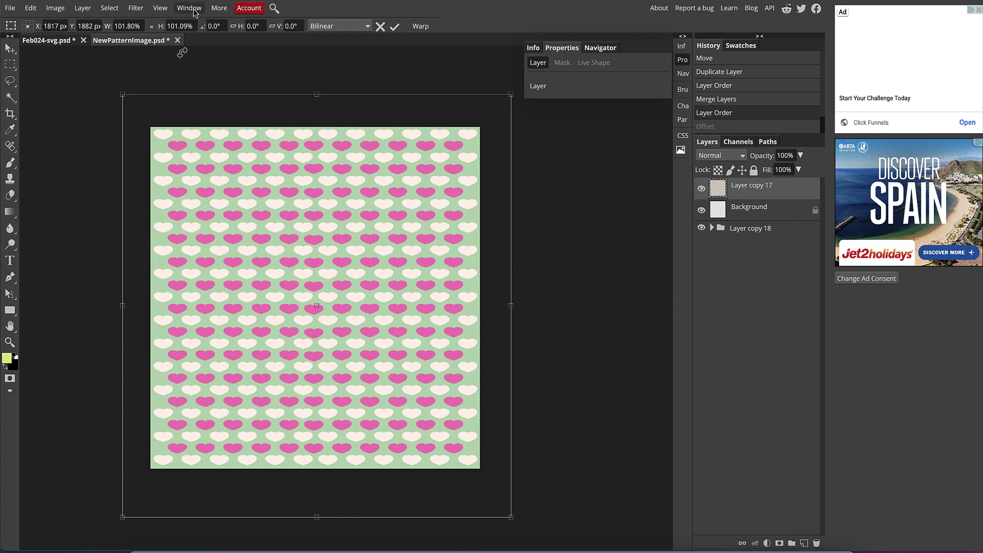
# Apply an Offset filter to the merged pattern layer with horizontal -297 px, vertical -348 px and Wrap Around
pyautogui.click(142, 10)
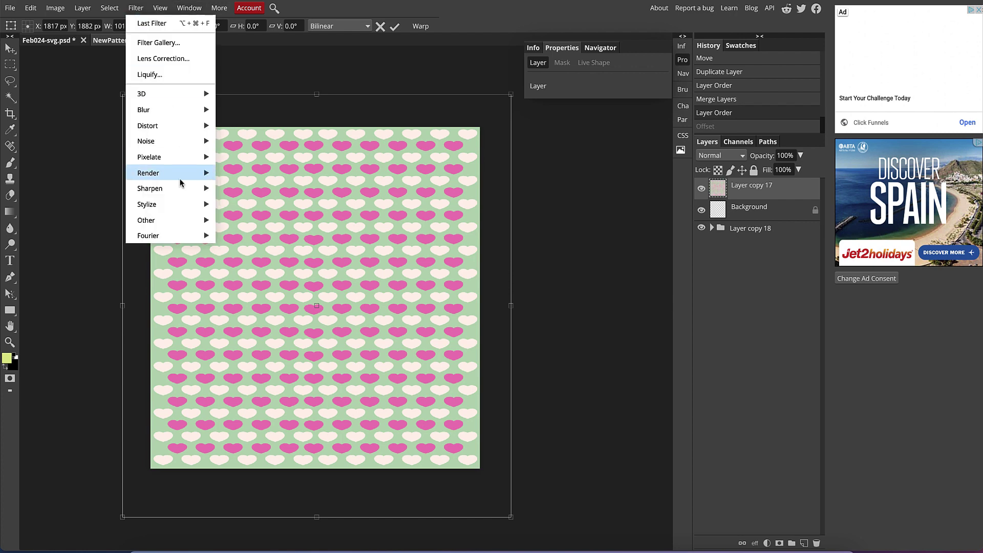
pyautogui.moveTo(182, 219)
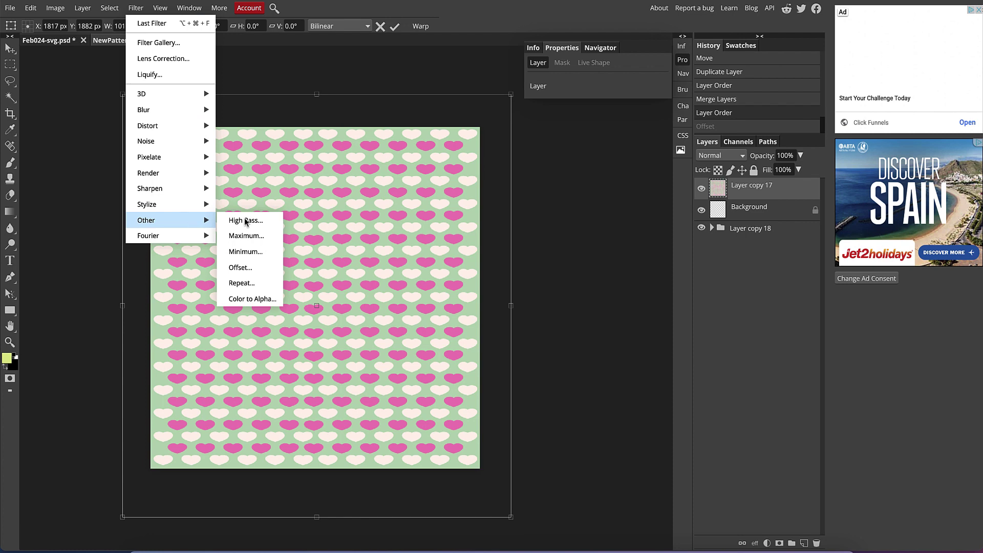
pyautogui.click(251, 268)
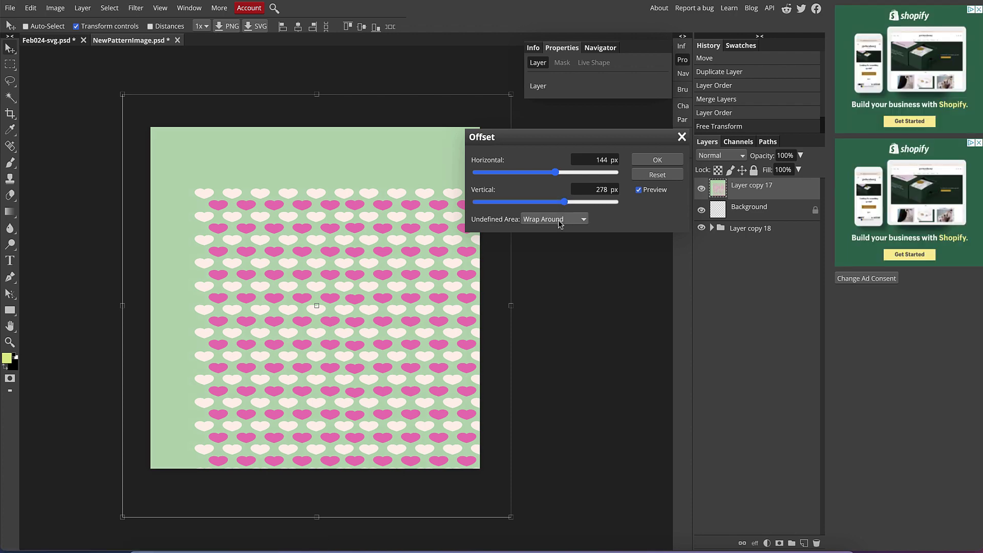
pyautogui.moveTo(565, 206); pyautogui.dragTo(522, 202)
pyautogui.moveTo(556, 171); pyautogui.dragTo(525, 173)
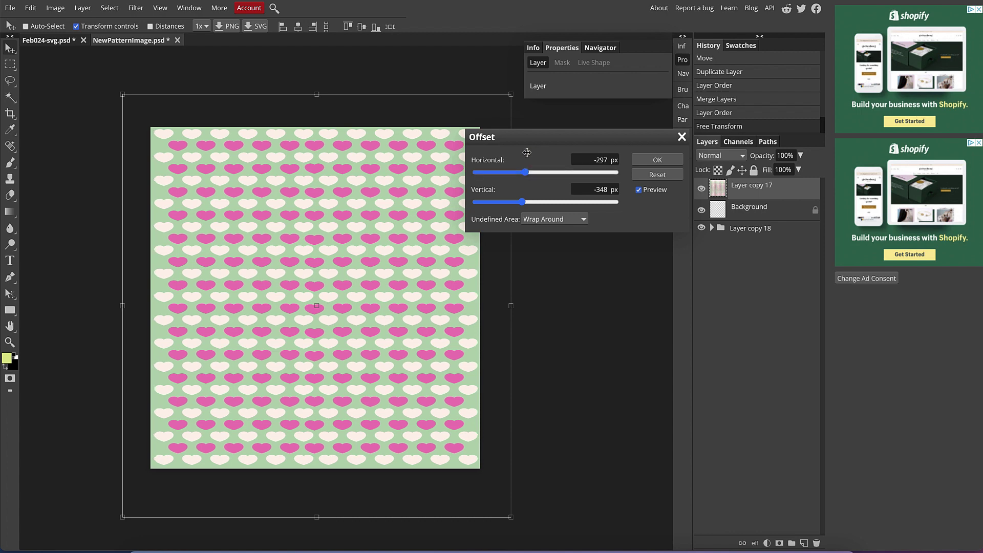
pyautogui.click(658, 159)
# Define the finished hearts artwork as a new reusable pattern
pyautogui.click(31, 8)
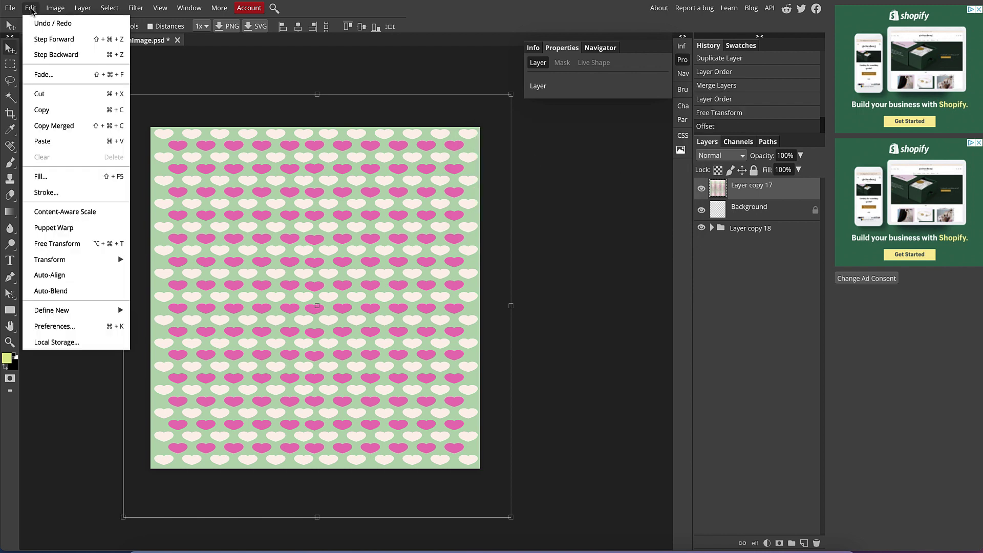
pyautogui.moveTo(57, 310)
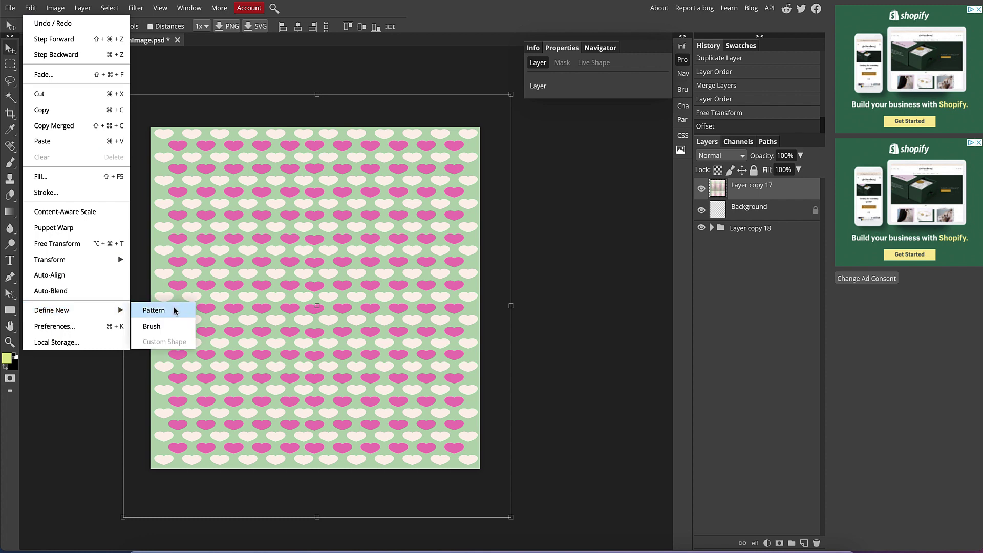
pyautogui.click(174, 310)
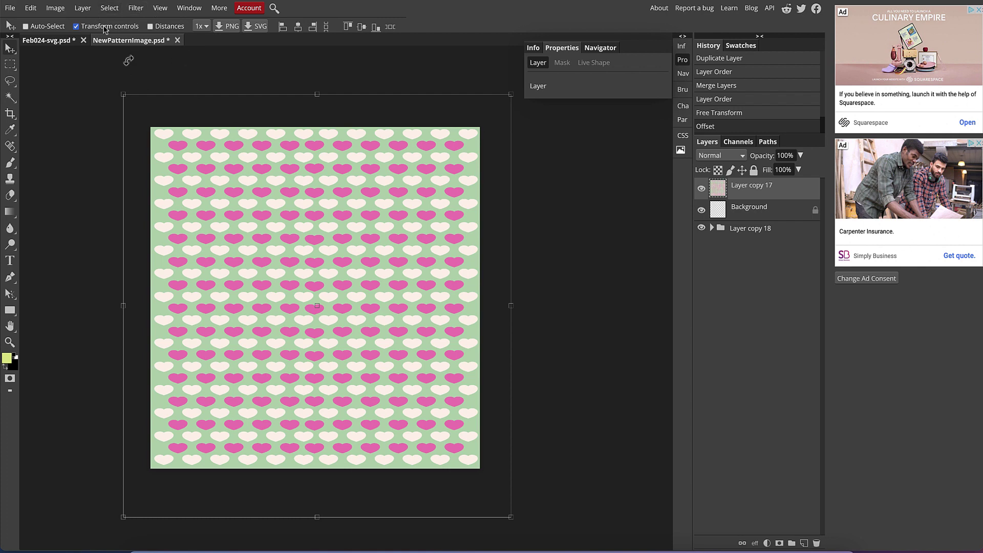
# Create a new transparent project named Cover, 6.125 in wide by 9.25 in high at 300 DPI
pyautogui.click(9, 8)
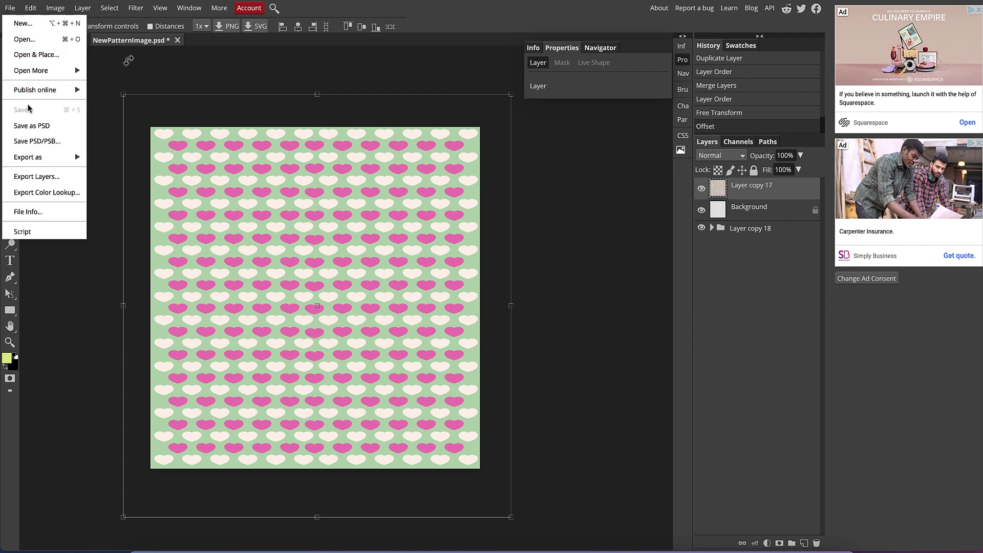
pyautogui.click(34, 23)
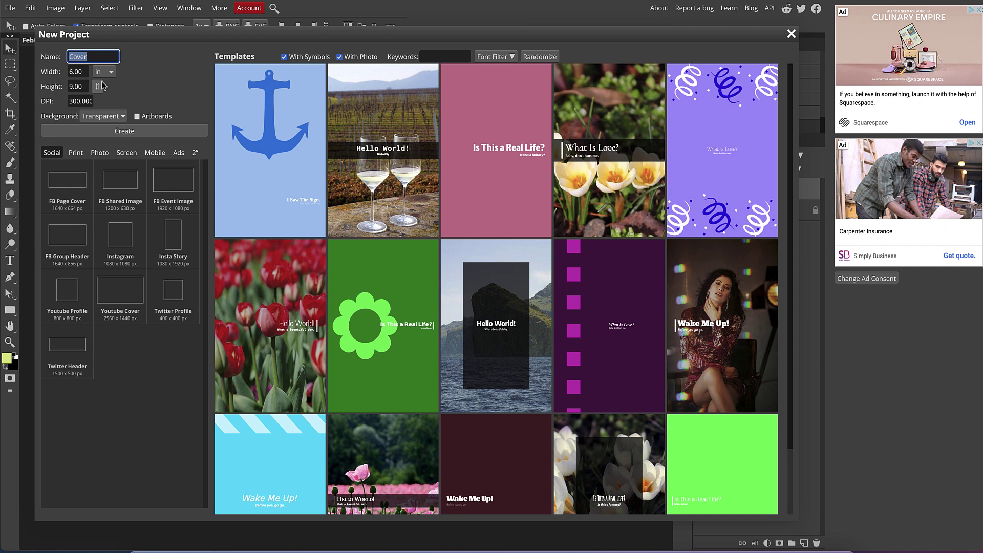
pyautogui.click(78, 72)
pyautogui.doubleClick(77, 72)
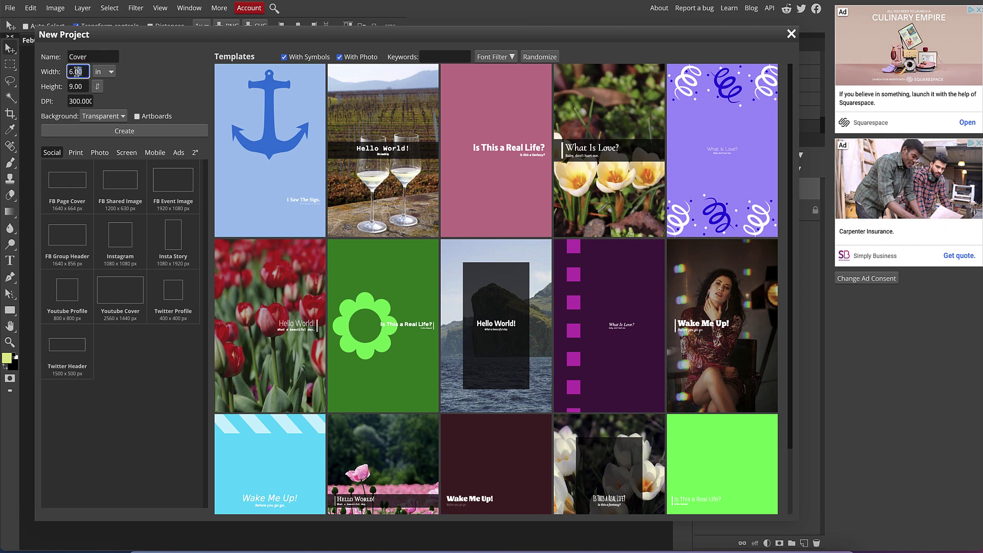
pyautogui.write('012')
pyautogui.write('125')
pyautogui.click(75, 85)
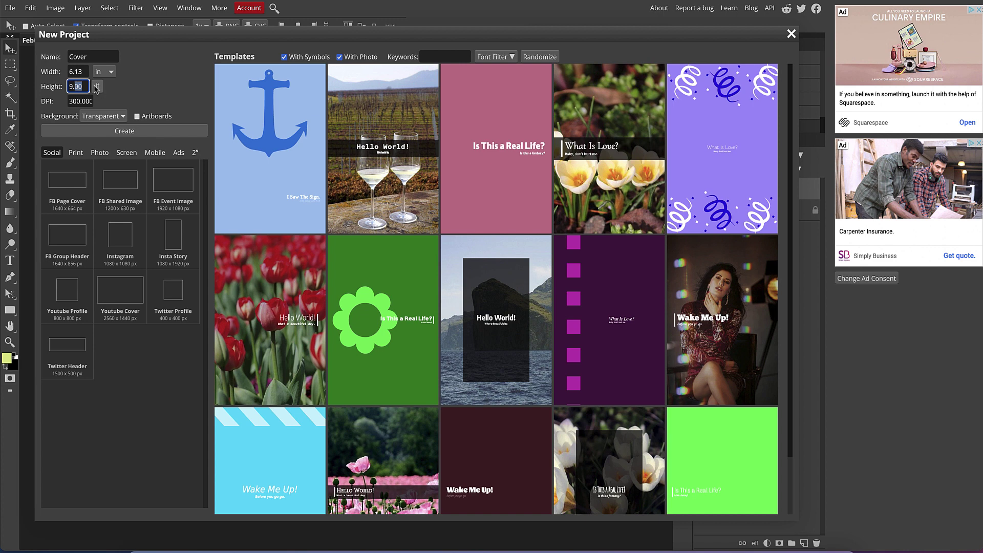
pyautogui.write('25')
pyautogui.click(116, 131)
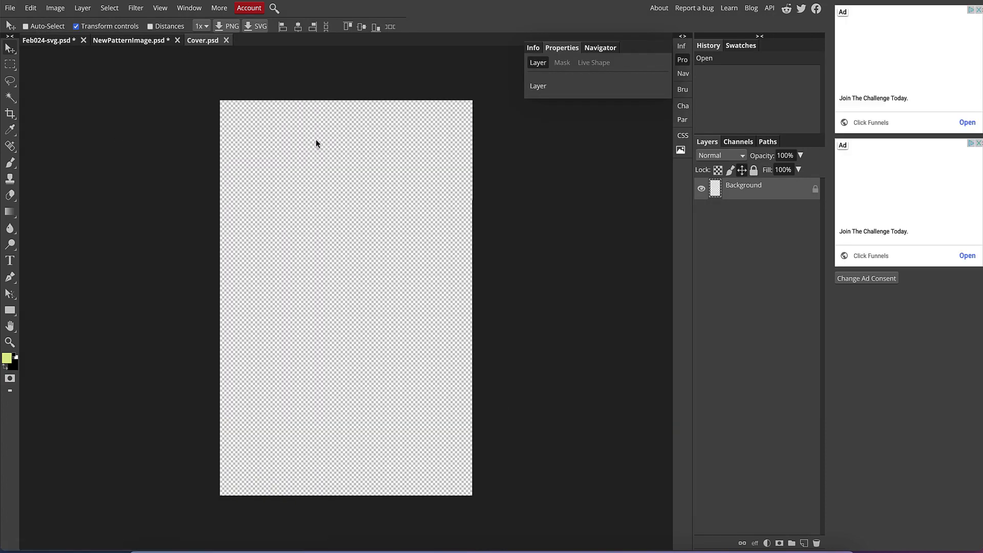
# Add a Pattern Fill layer to the blank Cover document
pyautogui.click(83, 8)
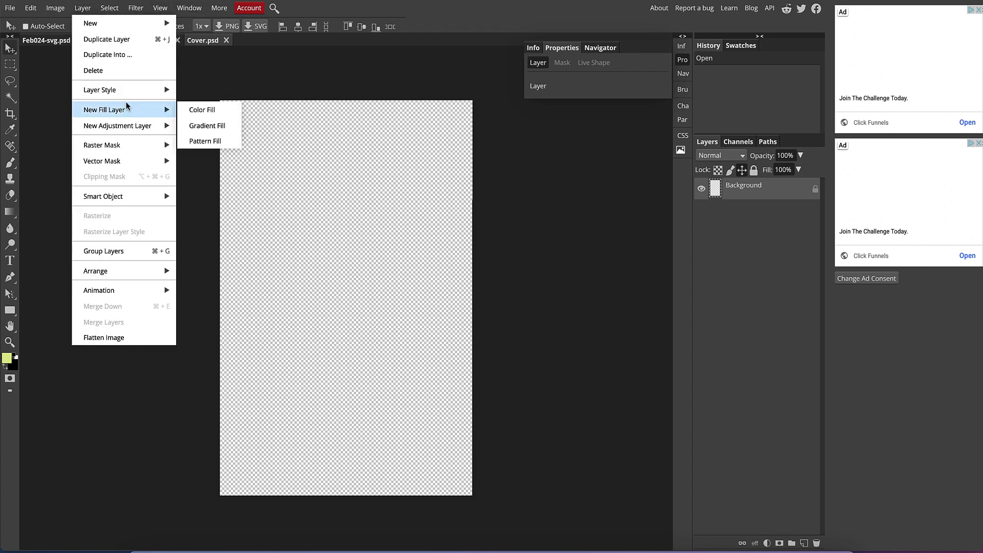
pyautogui.moveTo(139, 91)
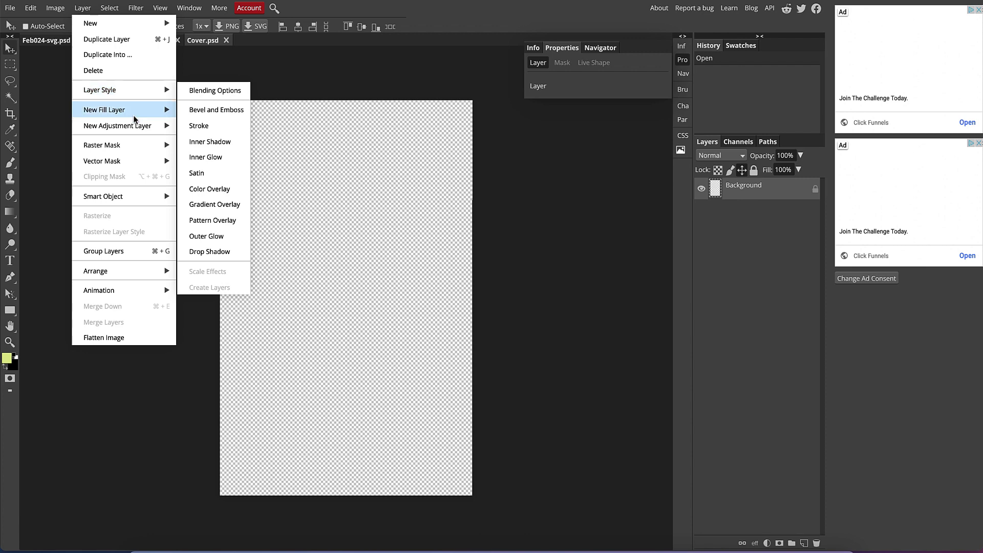
pyautogui.moveTo(139, 112)
pyautogui.click(208, 142)
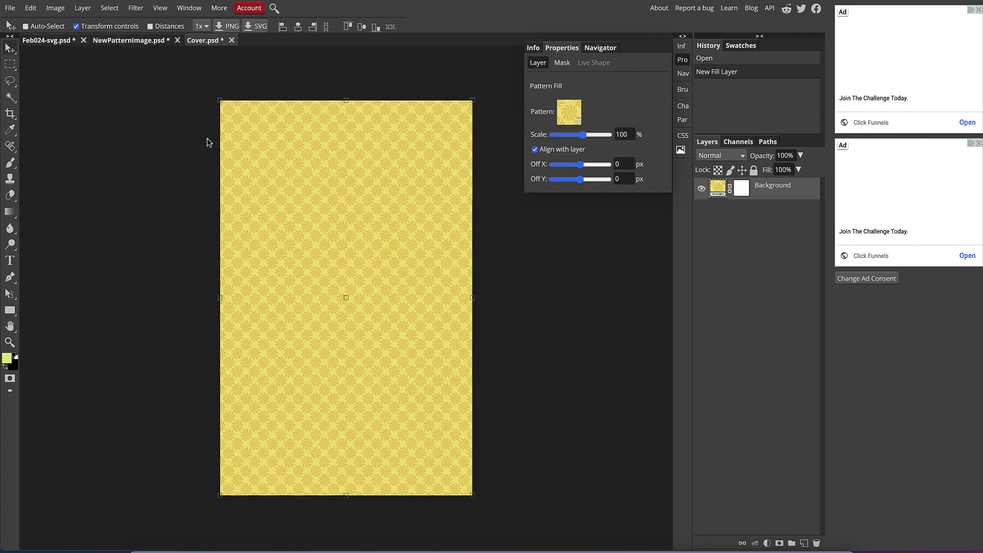
# Switch the Cover document's pattern fill to the newly defined hearts pattern
pyautogui.click(569, 113)
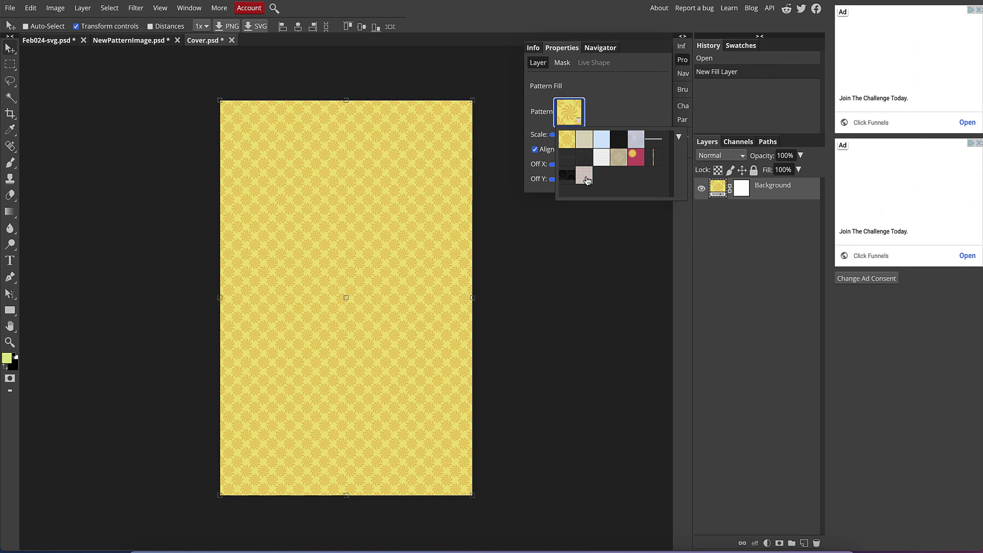
pyautogui.click(585, 176)
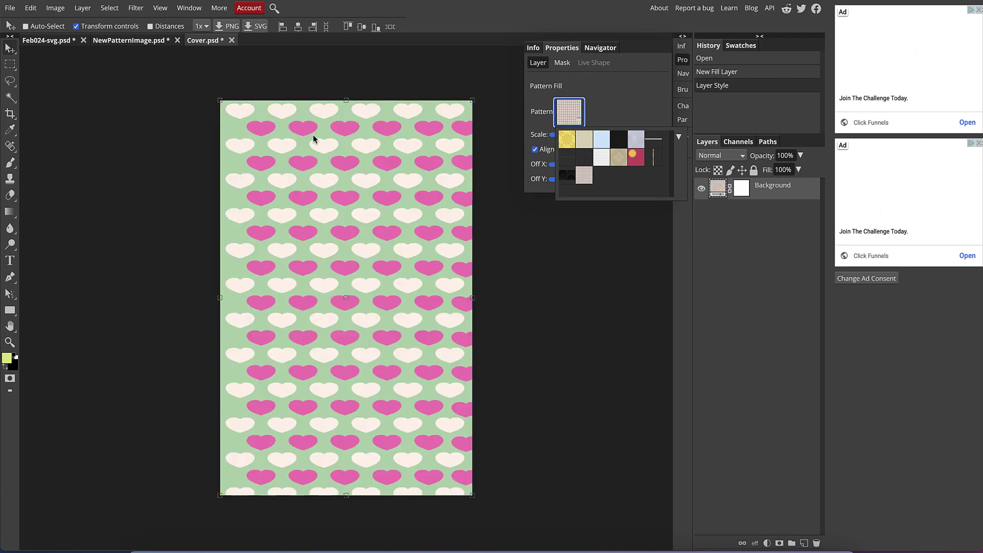
pyautogui.click(623, 97)
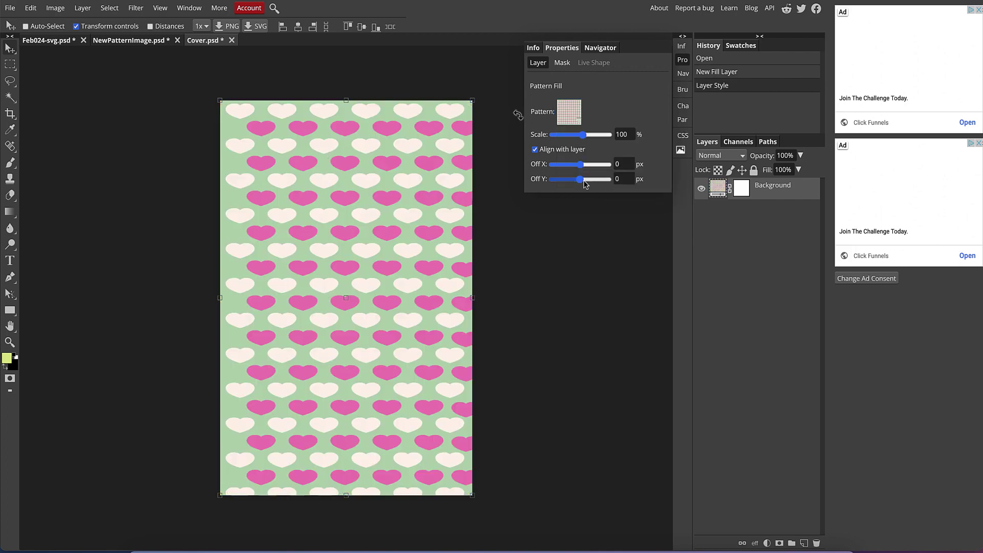
# Set the hearts pattern fill's scale to 121% with offsets of -100 px in X and -5 px in Y
pyautogui.moveTo(582, 181); pyautogui.dragTo(545, 165)
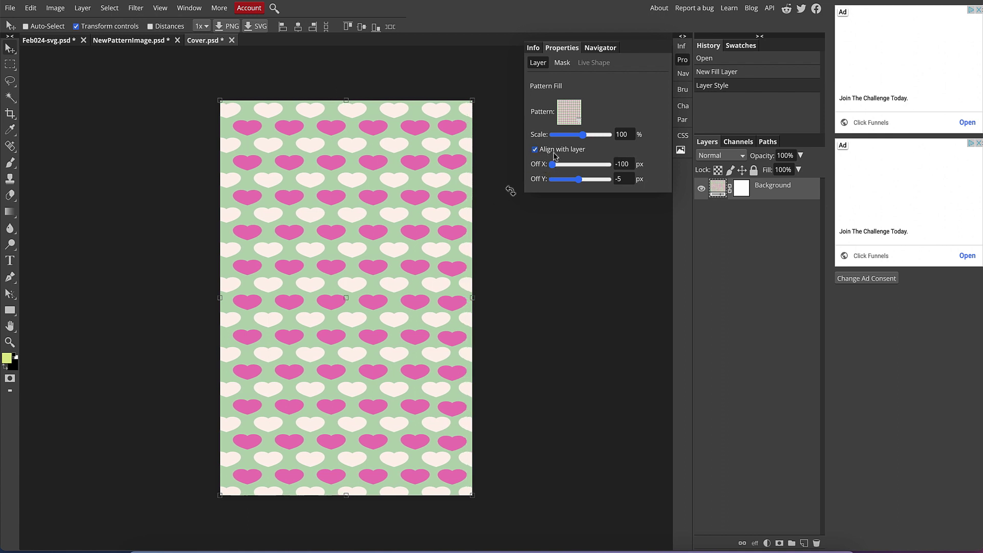
pyautogui.moveTo(593, 138); pyautogui.dragTo(566, 138)
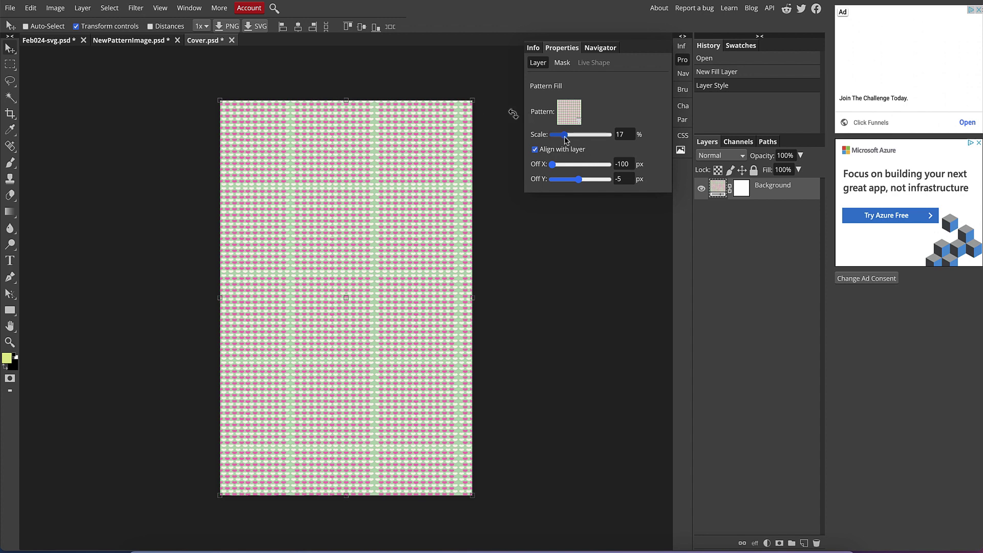
pyautogui.moveTo(567, 140); pyautogui.dragTo(586, 139)
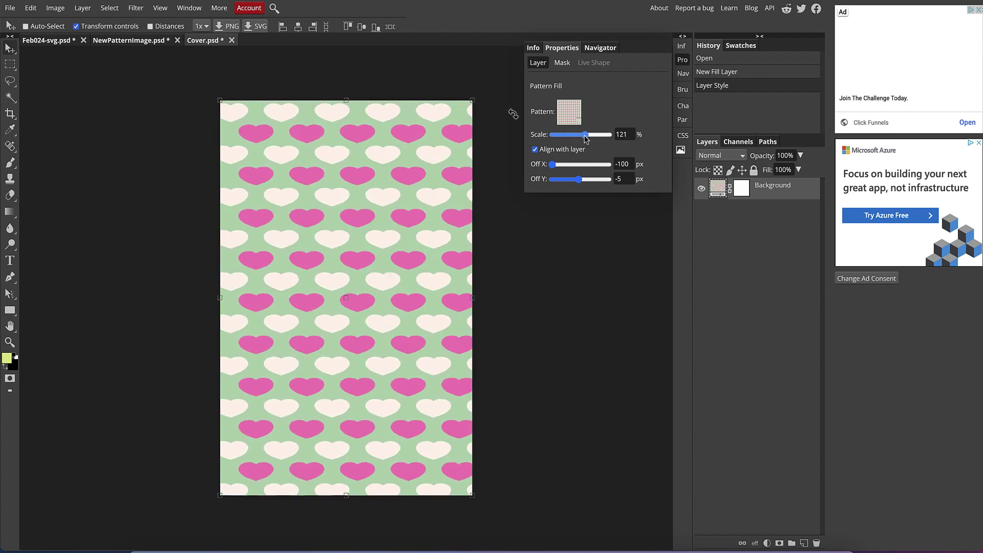
pyautogui.click(553, 164)
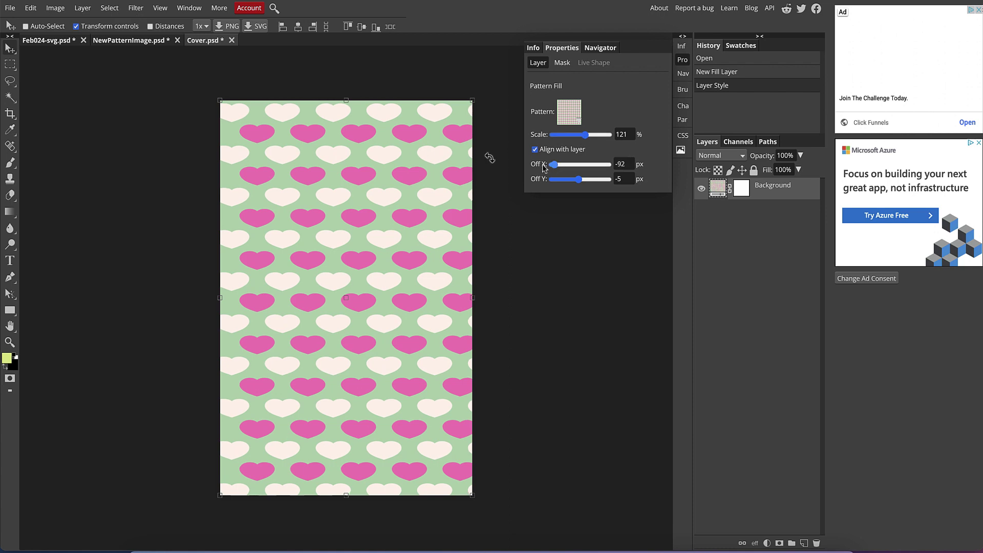
pyautogui.moveTo(553, 165); pyautogui.dragTo(523, 165)
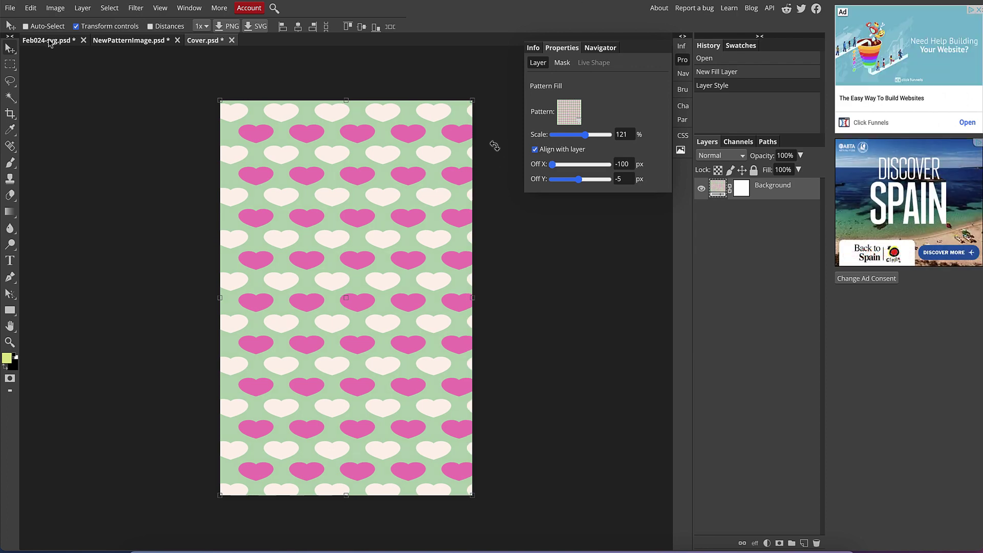
# Export the Cover document as a PDF at 1839 x 2775 px and 100% quality
pyautogui.click(50, 41)
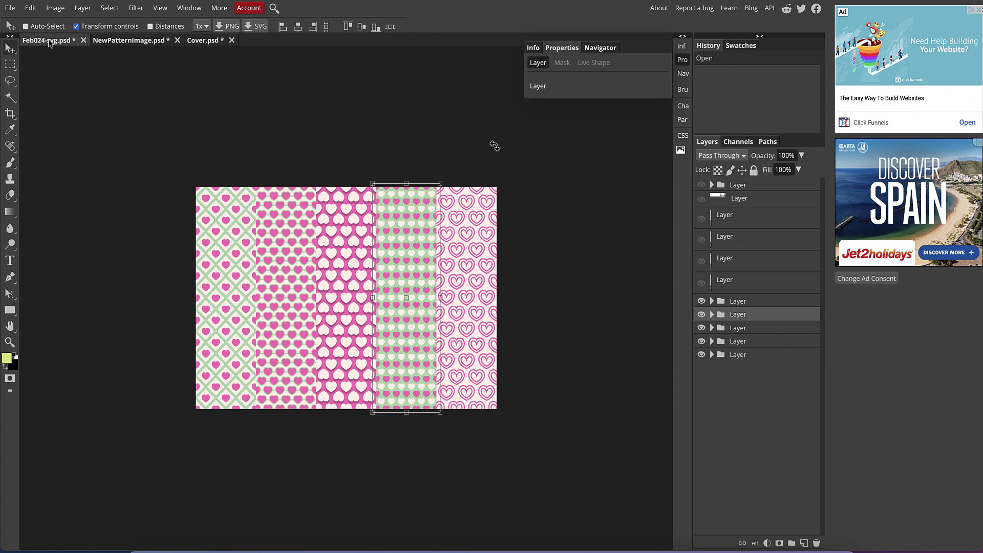
pyautogui.click(200, 47)
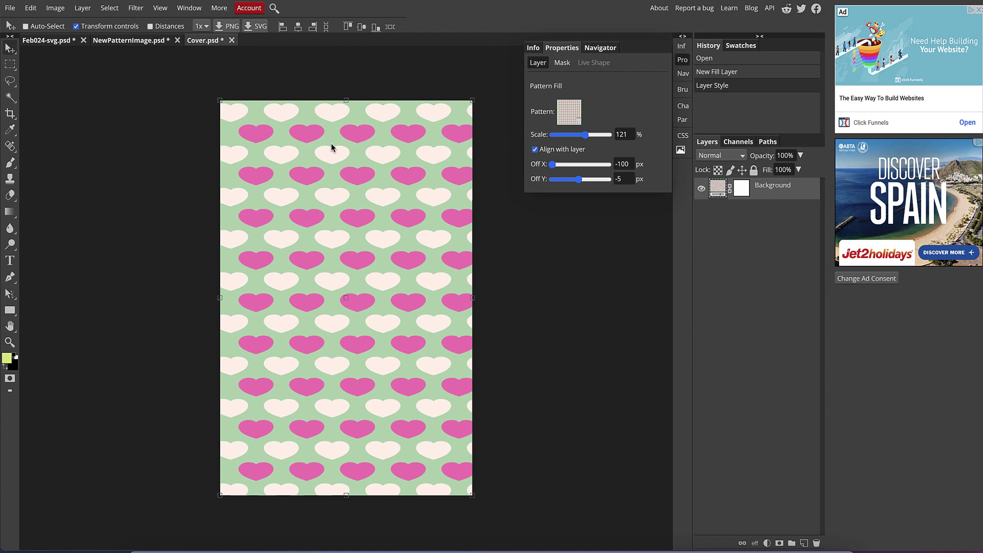
pyautogui.click(10, 8)
pyautogui.moveTo(56, 158)
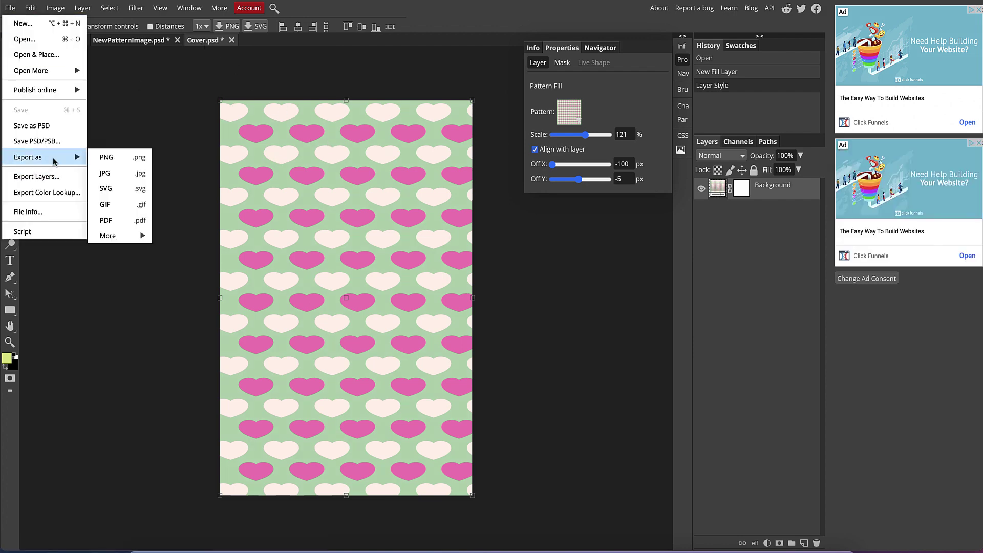
pyautogui.click(140, 222)
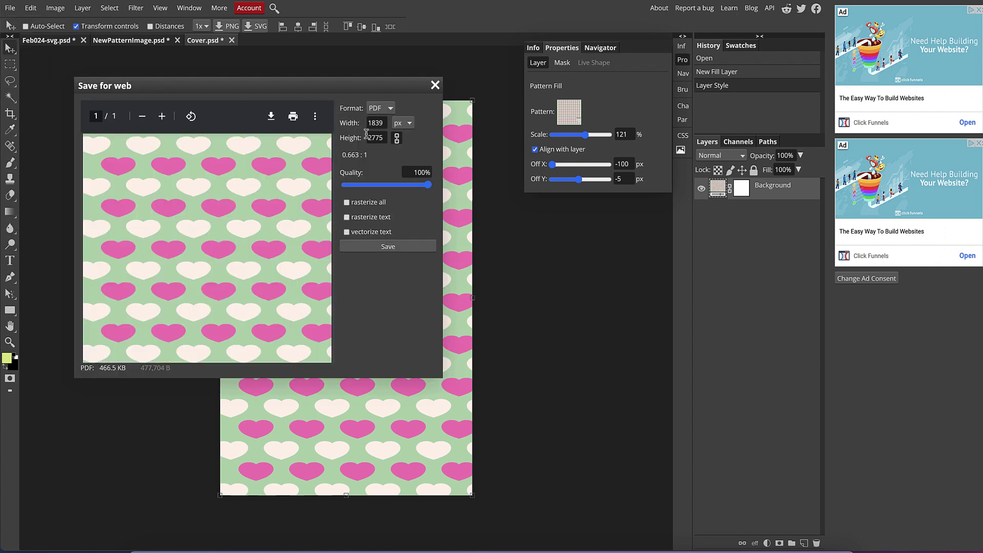
pyautogui.click(390, 247)
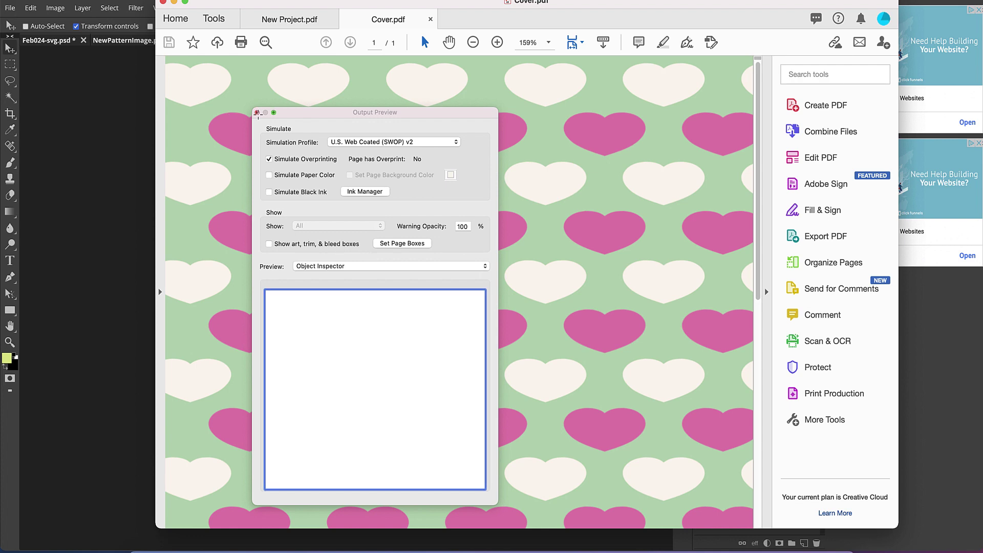
# In Adobe Acrobat, examine the image attributes and resolution of the Cover.pdf artwork using Output Preview's Object Inspector
pyautogui.click(257, 112)
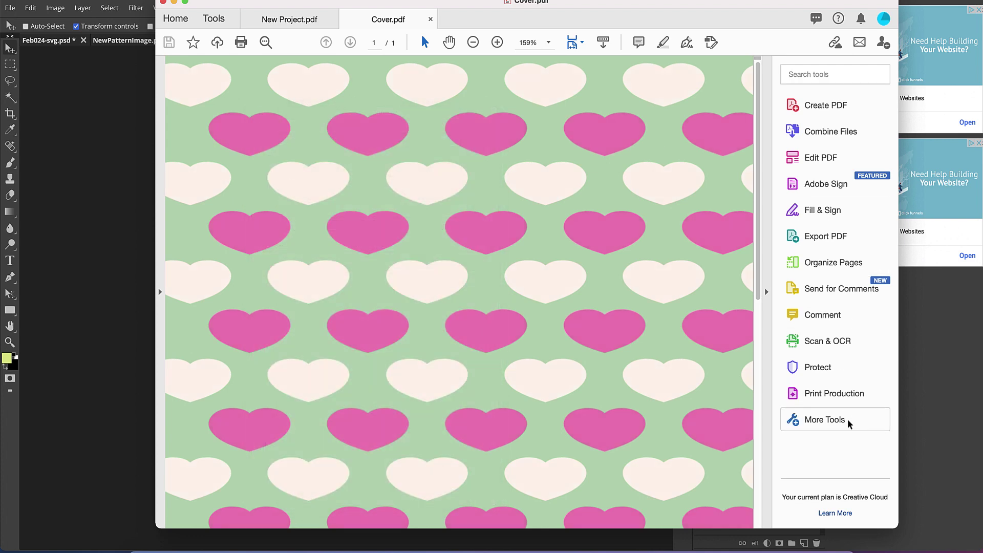
pyautogui.click(846, 395)
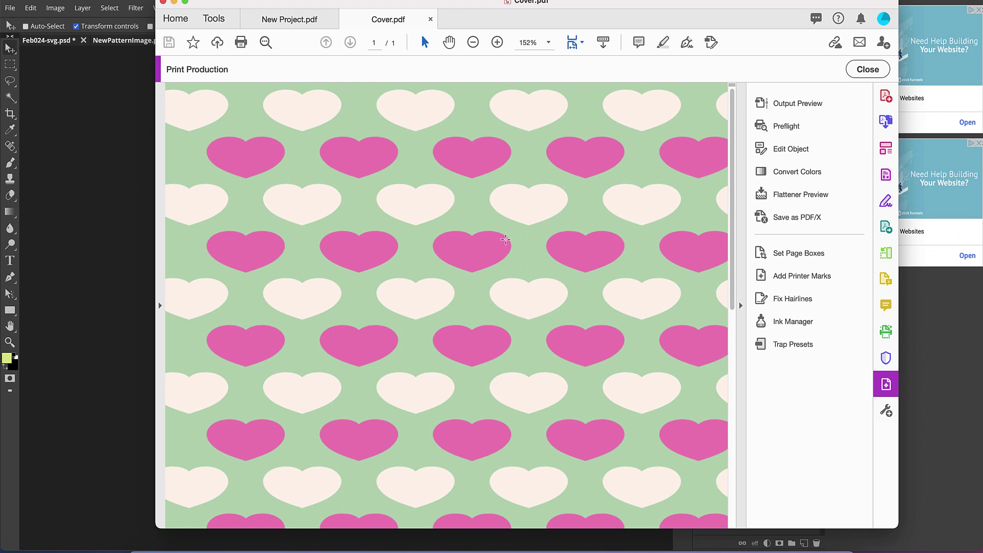
pyautogui.scroll(-1, 505, 239)
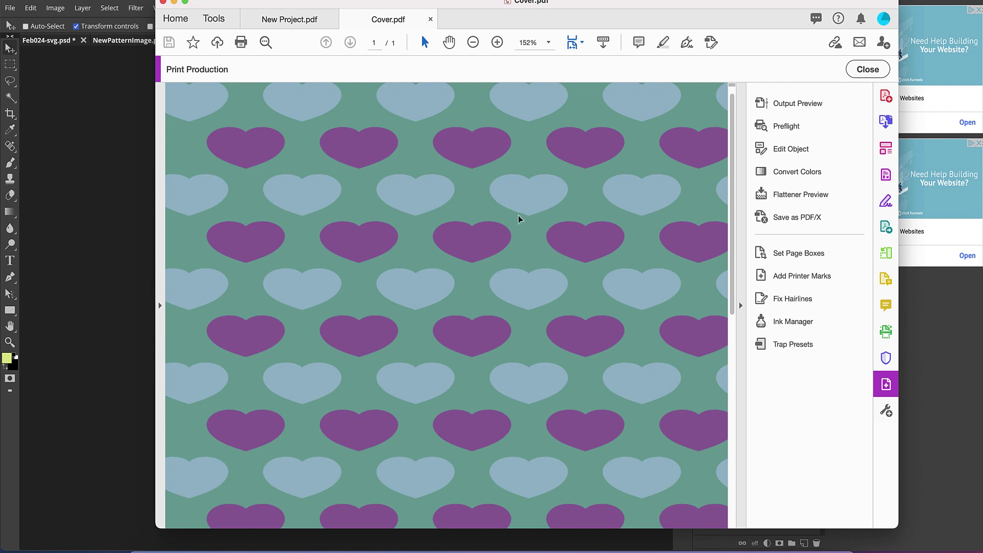
pyautogui.click(785, 105)
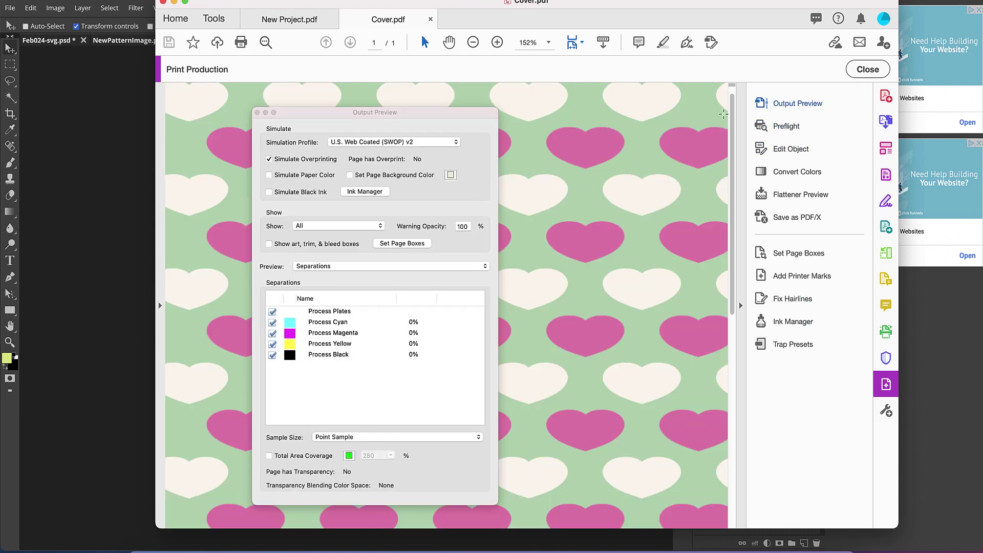
pyautogui.click(346, 267)
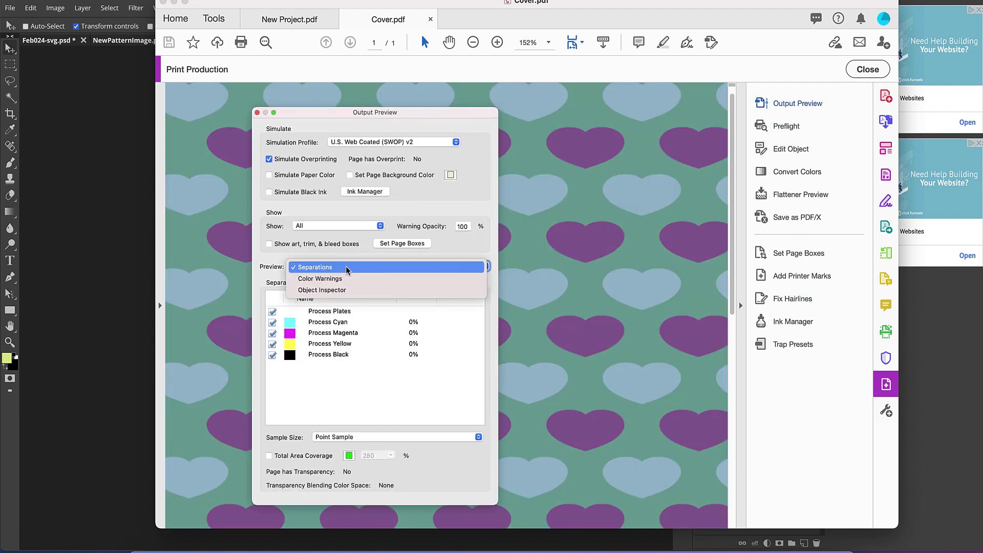
pyautogui.click(344, 291)
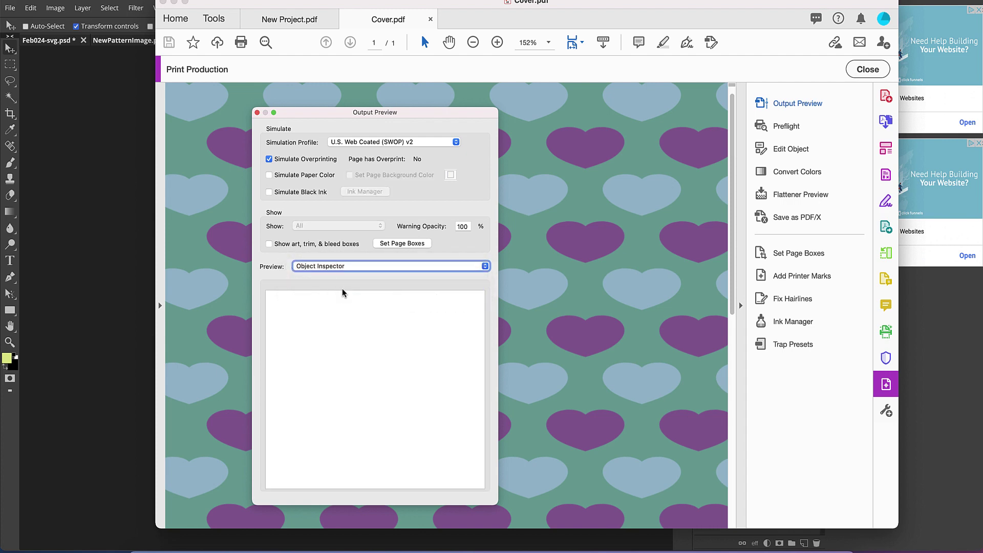
pyautogui.click(542, 162)
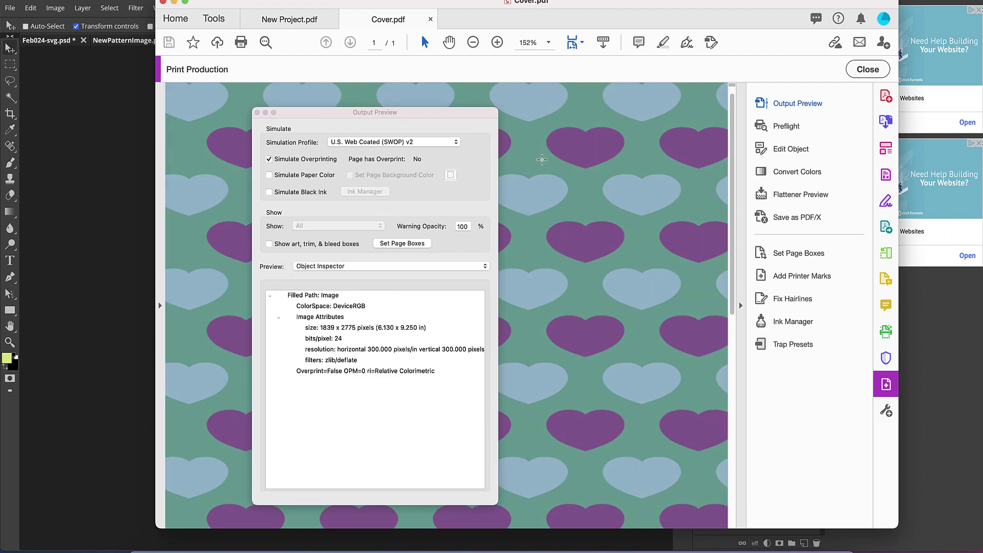
pyautogui.click(369, 351)
pyautogui.click(635, 285)
pyautogui.click(257, 113)
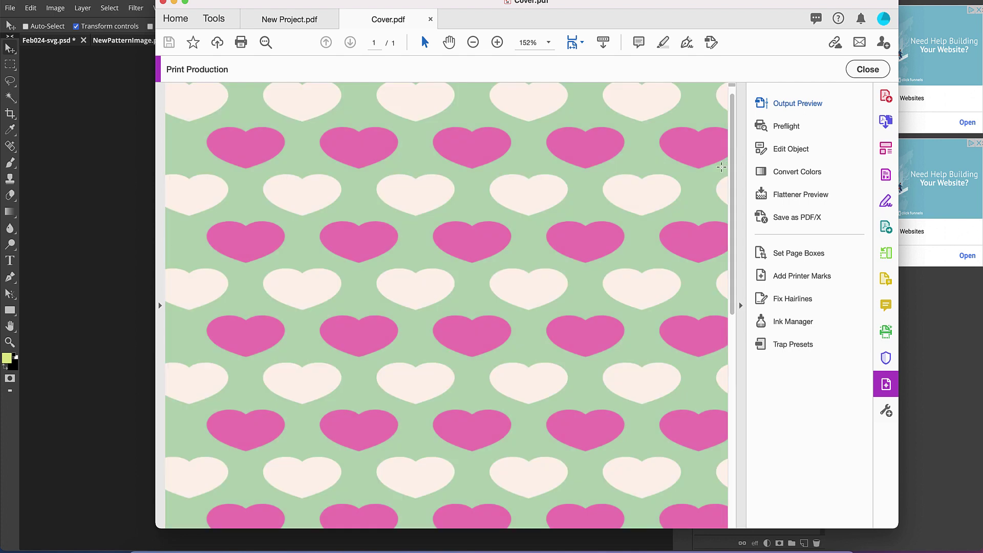
# Look over the hearts pattern across the full page of Cover.pdf
pyautogui.scroll(-5, 490, 182)
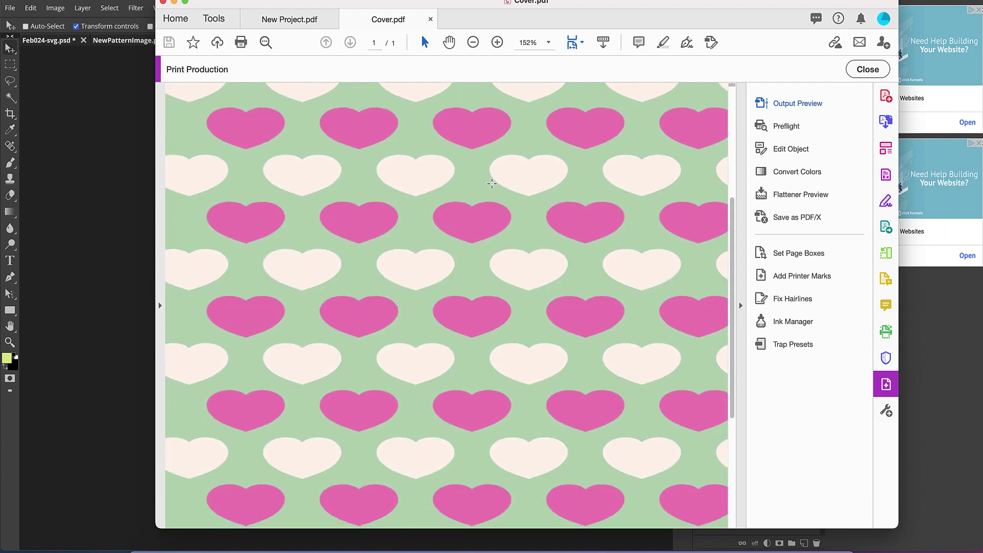
pyautogui.scroll(5, 490, 182)
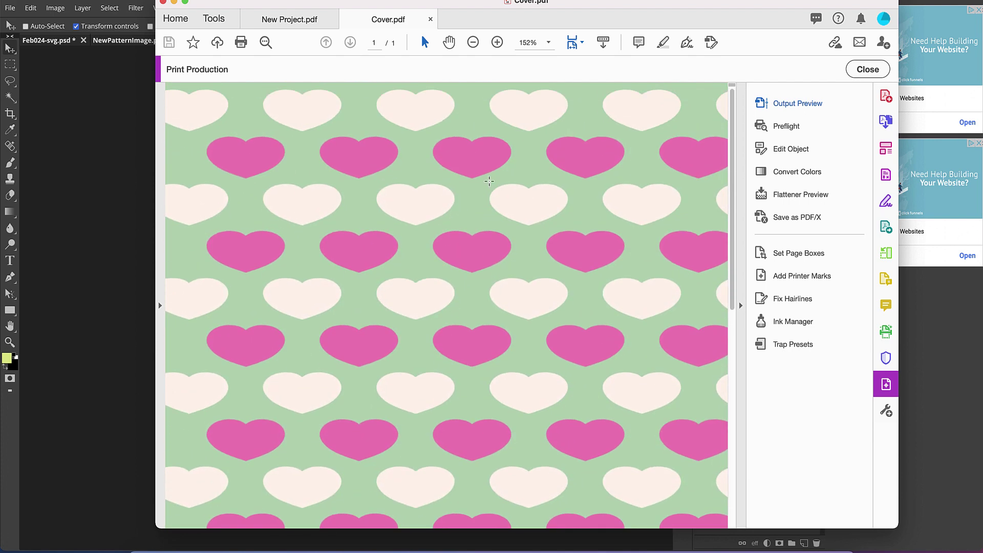
pyautogui.scroll(-5, 489, 179)
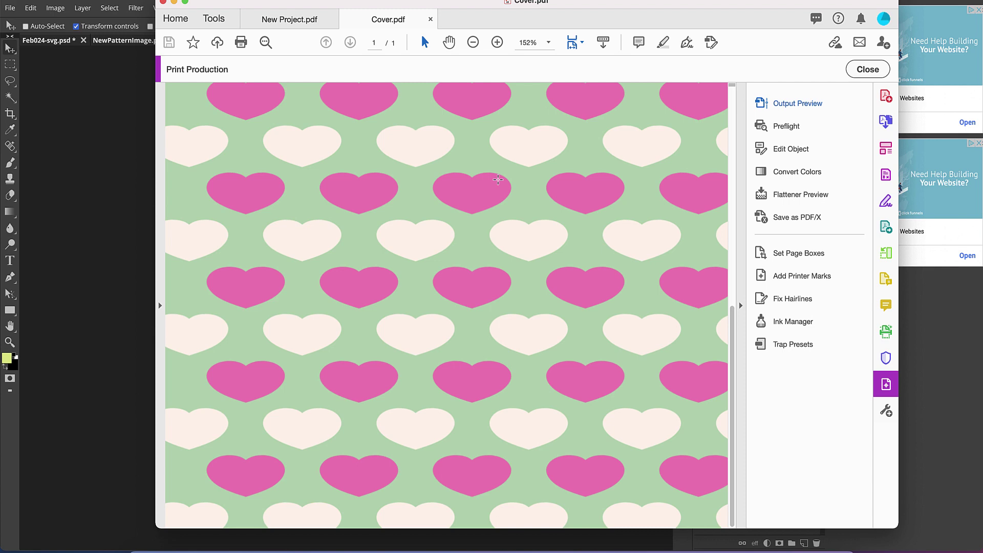
pyautogui.scroll(5, 443, 181)
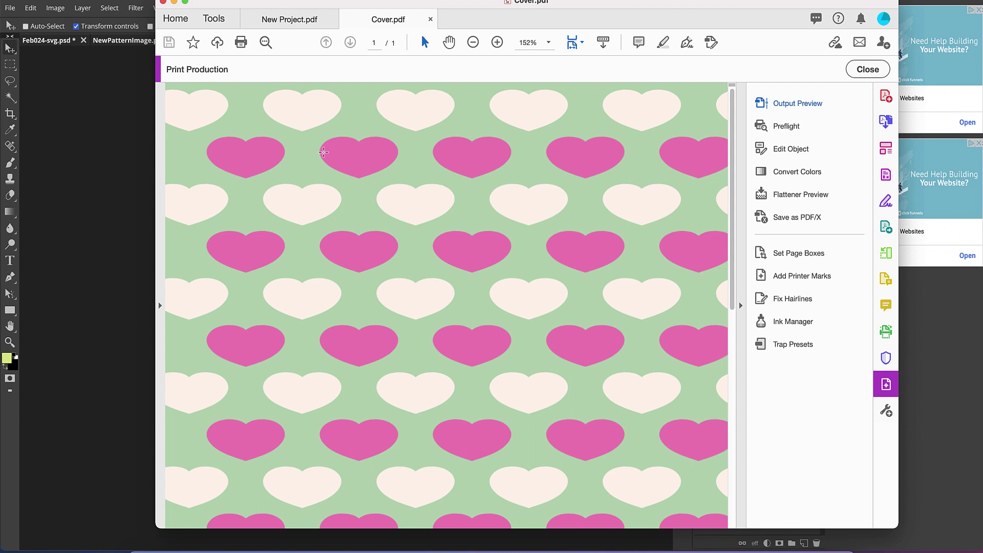
pyautogui.moveTo(349, 9); pyautogui.dragTo(356, 30)
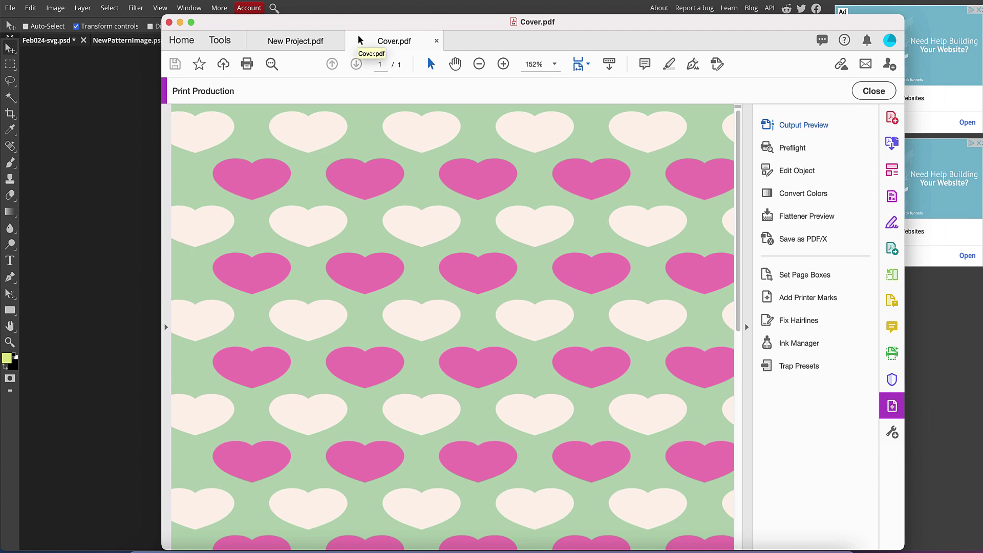
# Return to Photopea and save the NewPatternImage document as a PSD named NewPatternImage in the Downloads folder
pyautogui.click(20, 83)
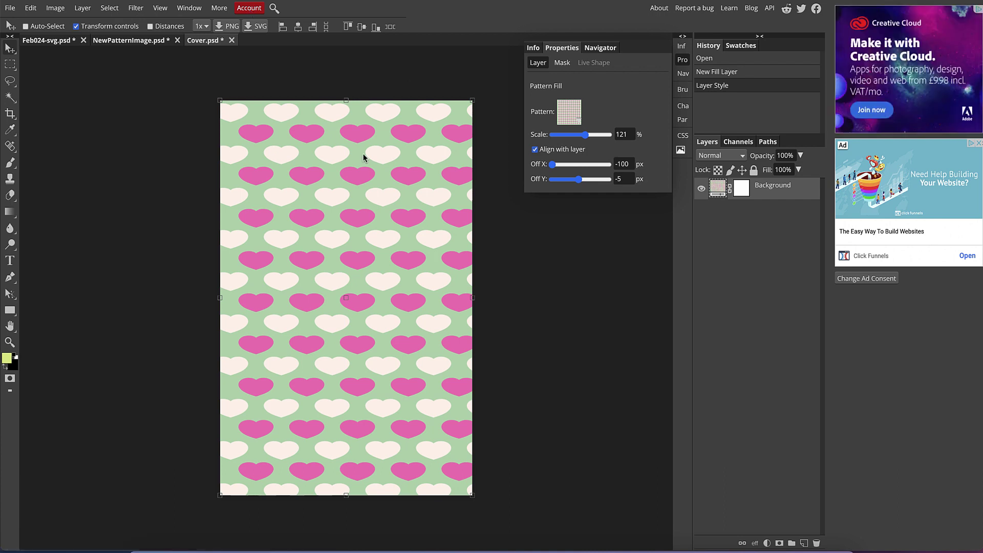
pyautogui.scroll(-2, 382, 219)
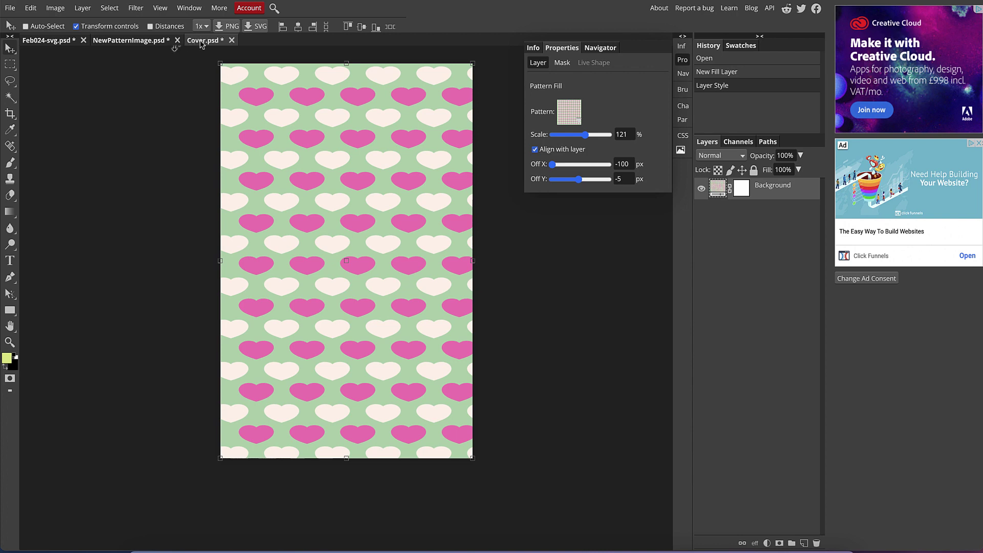
pyautogui.moveTo(200, 44); pyautogui.dragTo(314, 152)
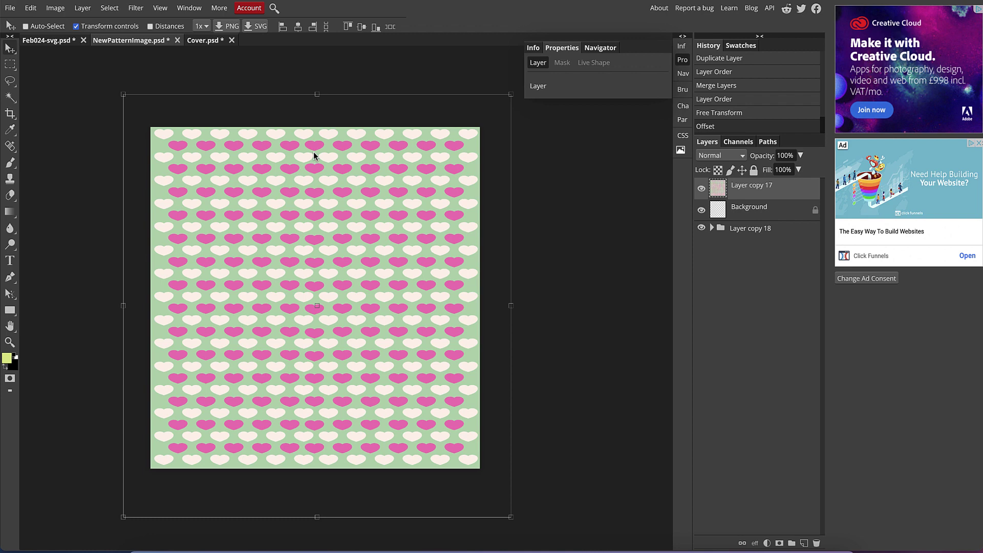
pyautogui.click(12, 9)
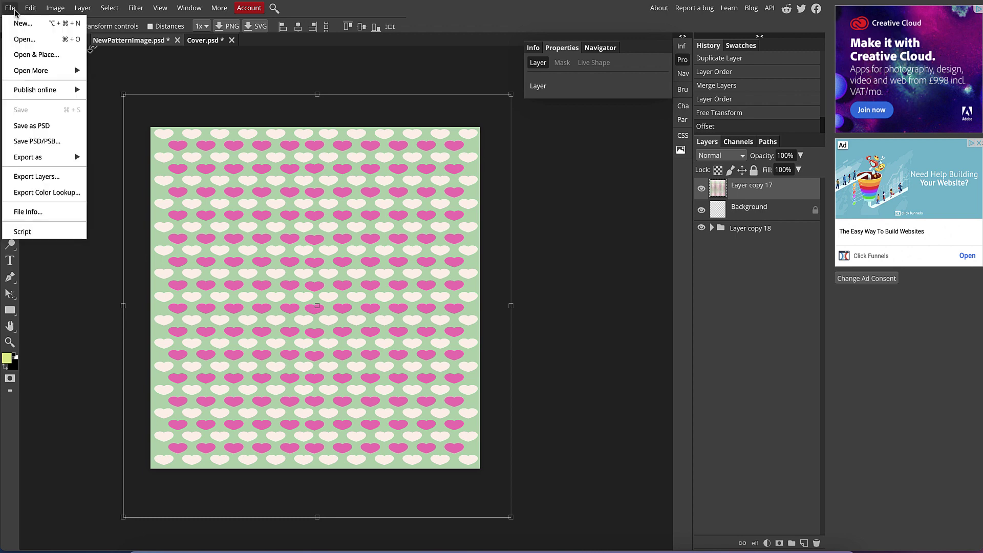
pyautogui.moveTo(59, 161)
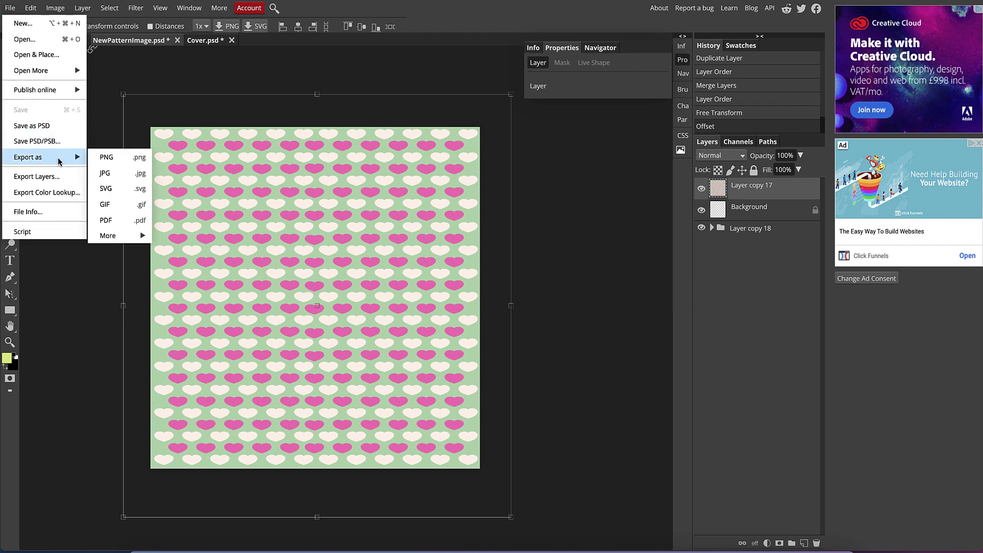
pyautogui.click(45, 126)
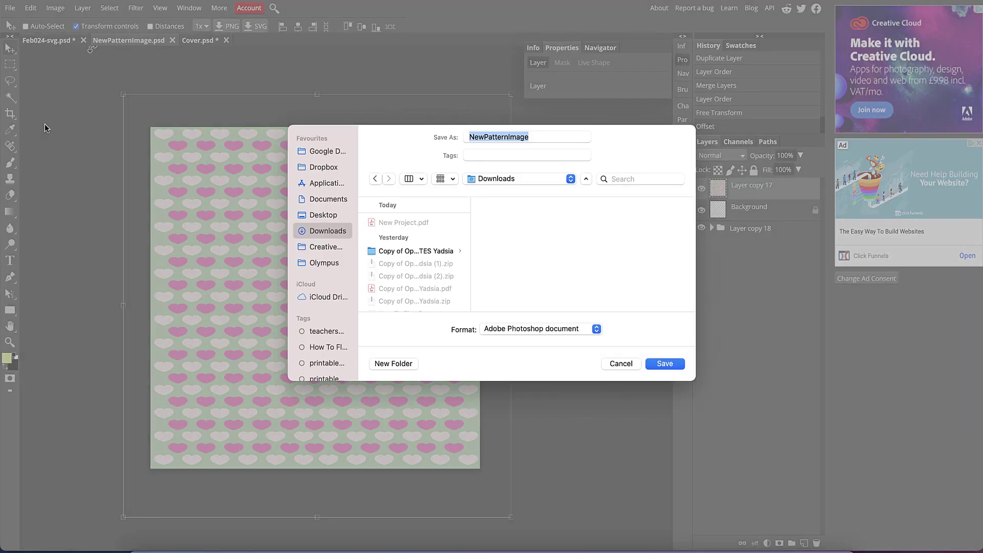
pyautogui.click(665, 365)
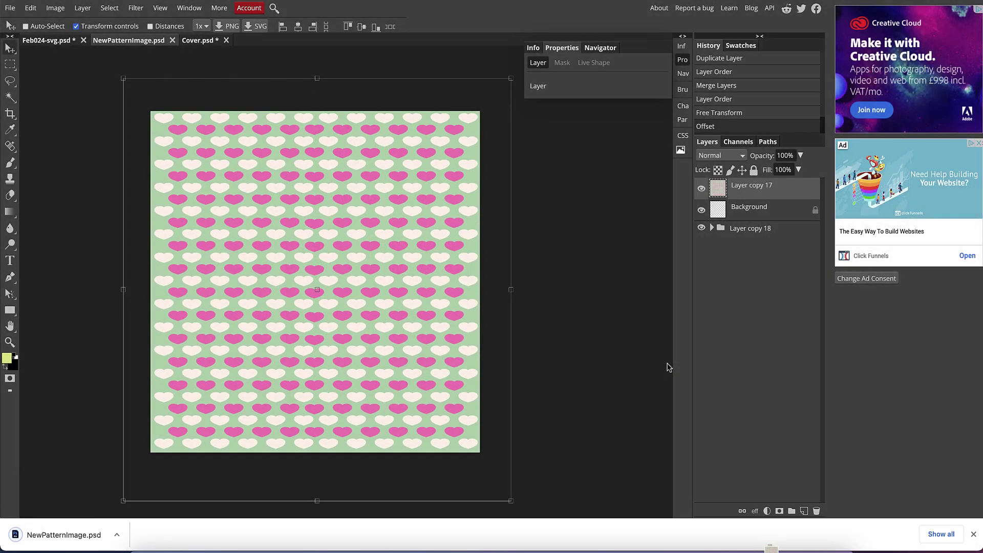